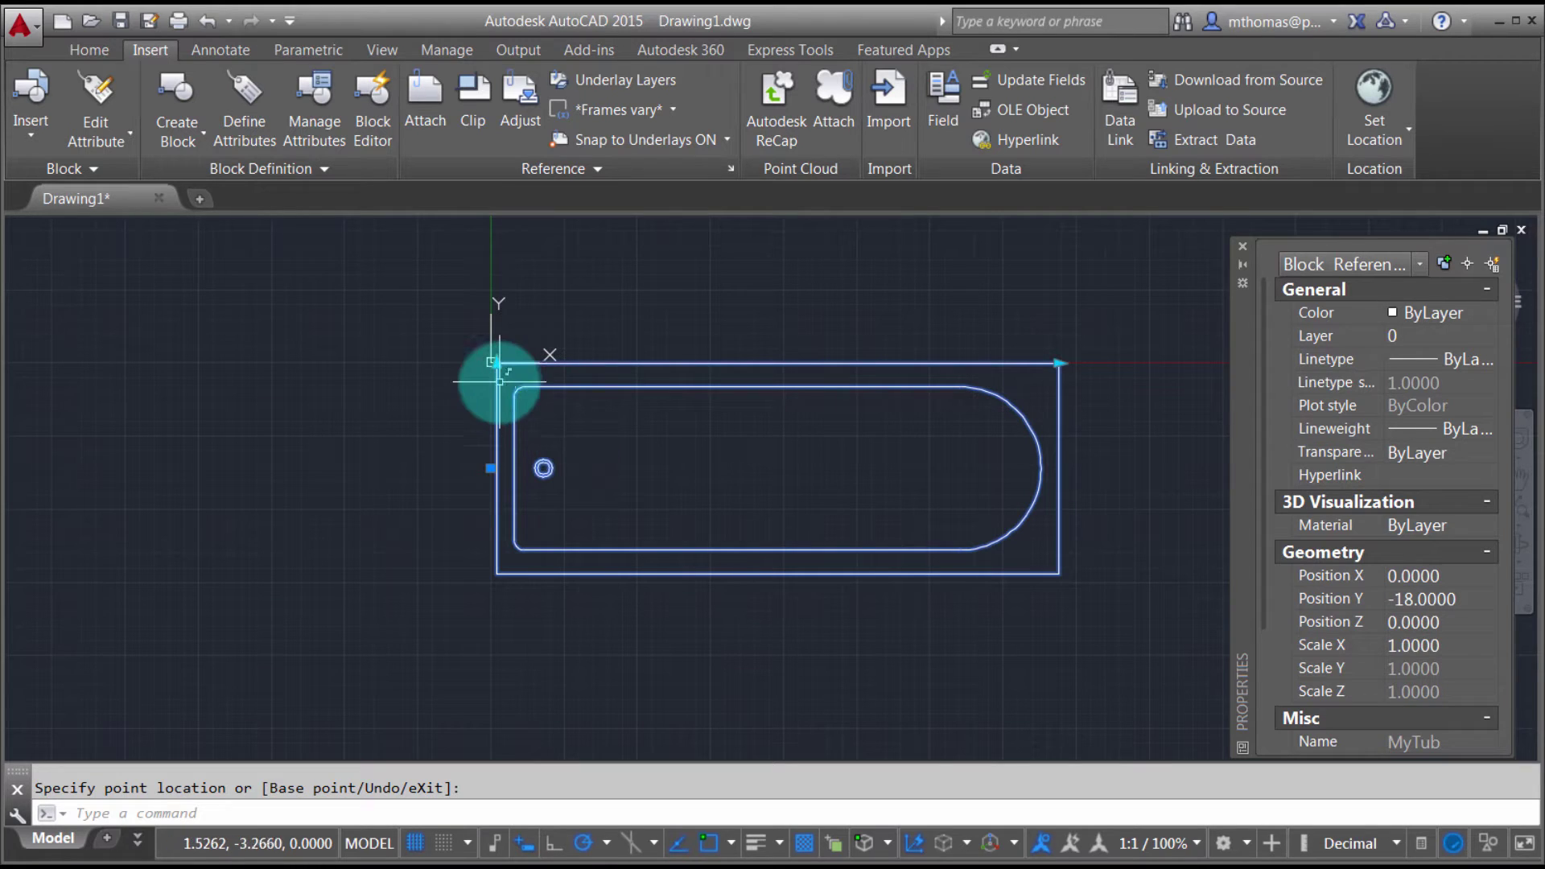
Step: Grip-stretch the tub's corner, then deselect and undo so the tub returns to its shorter length
click(494, 362)
click(504, 305)
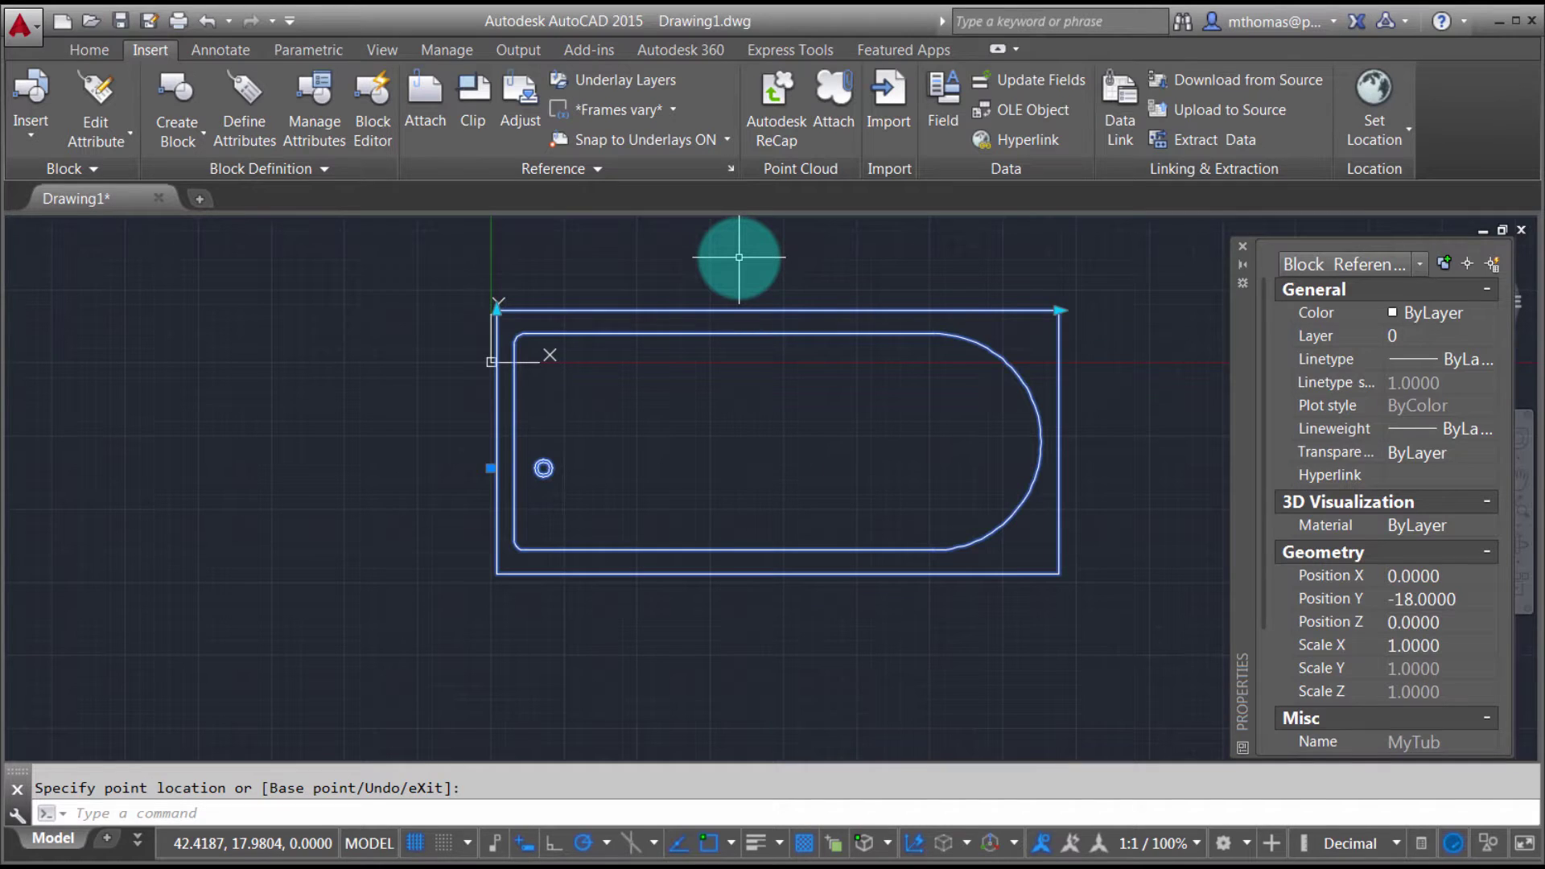
key(Escape)
key(ctrl+z)
key(ctrl+z)
key(ctrl+z)
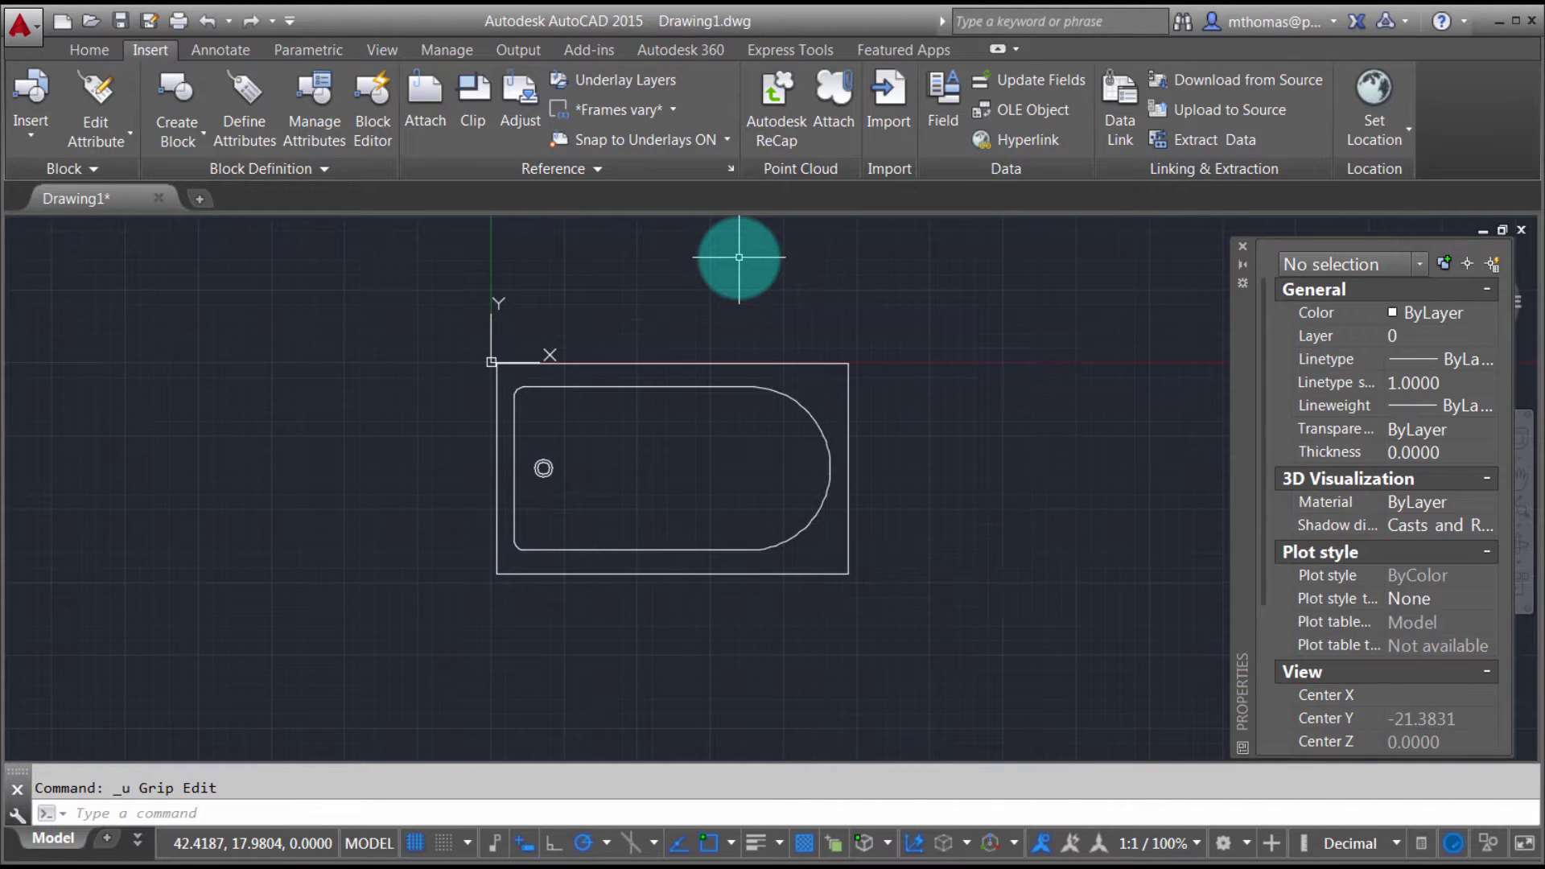
Step: Open the tub block in the Block Editor from its right-click menu
click(685, 368)
right_click(662, 310)
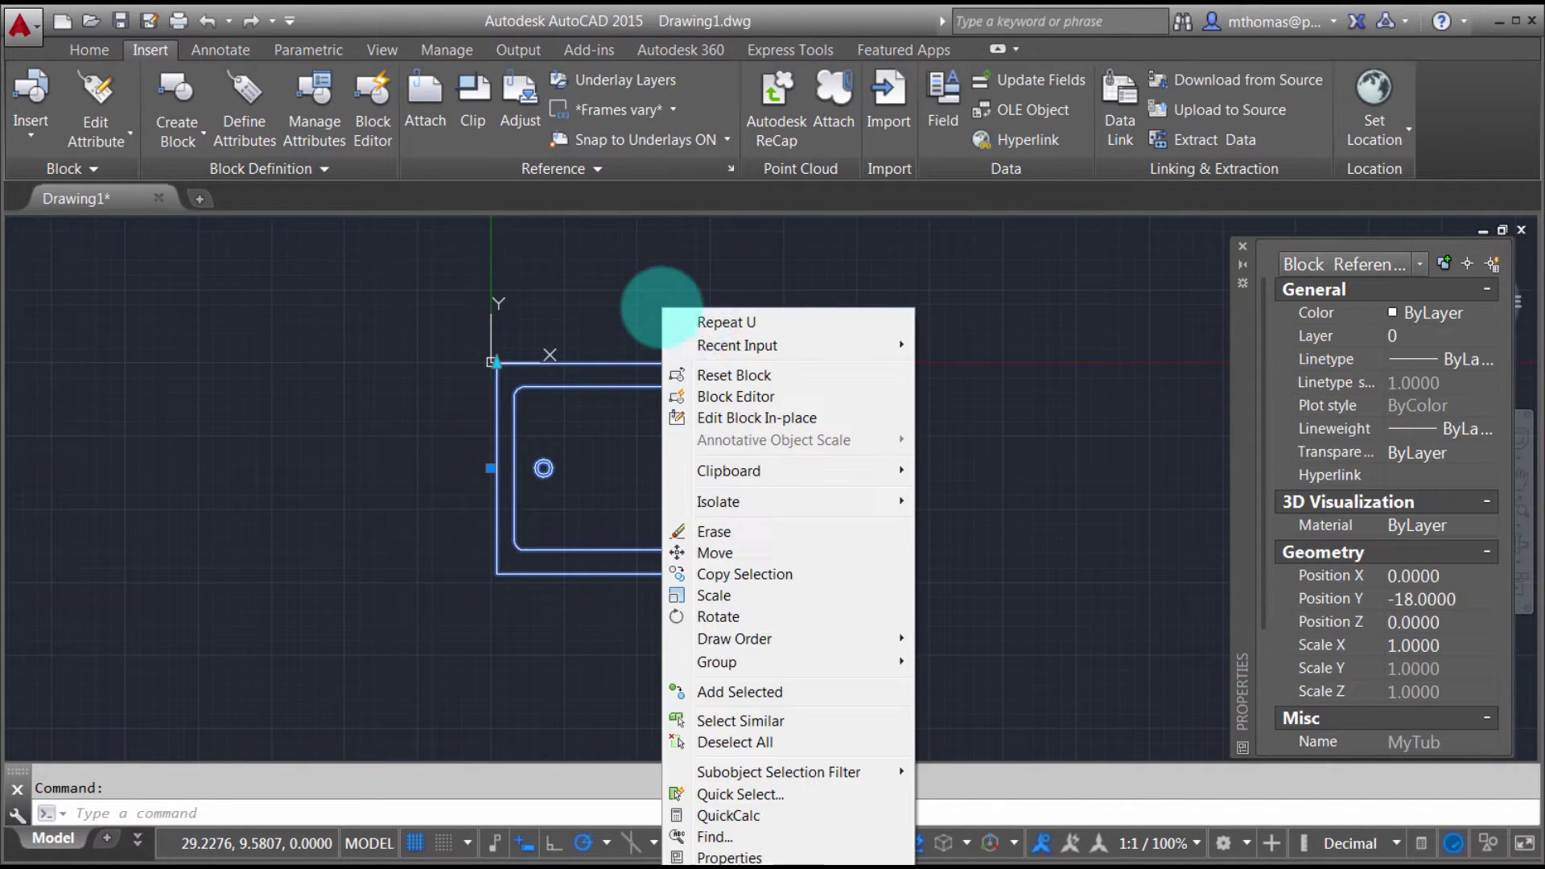
click(750, 398)
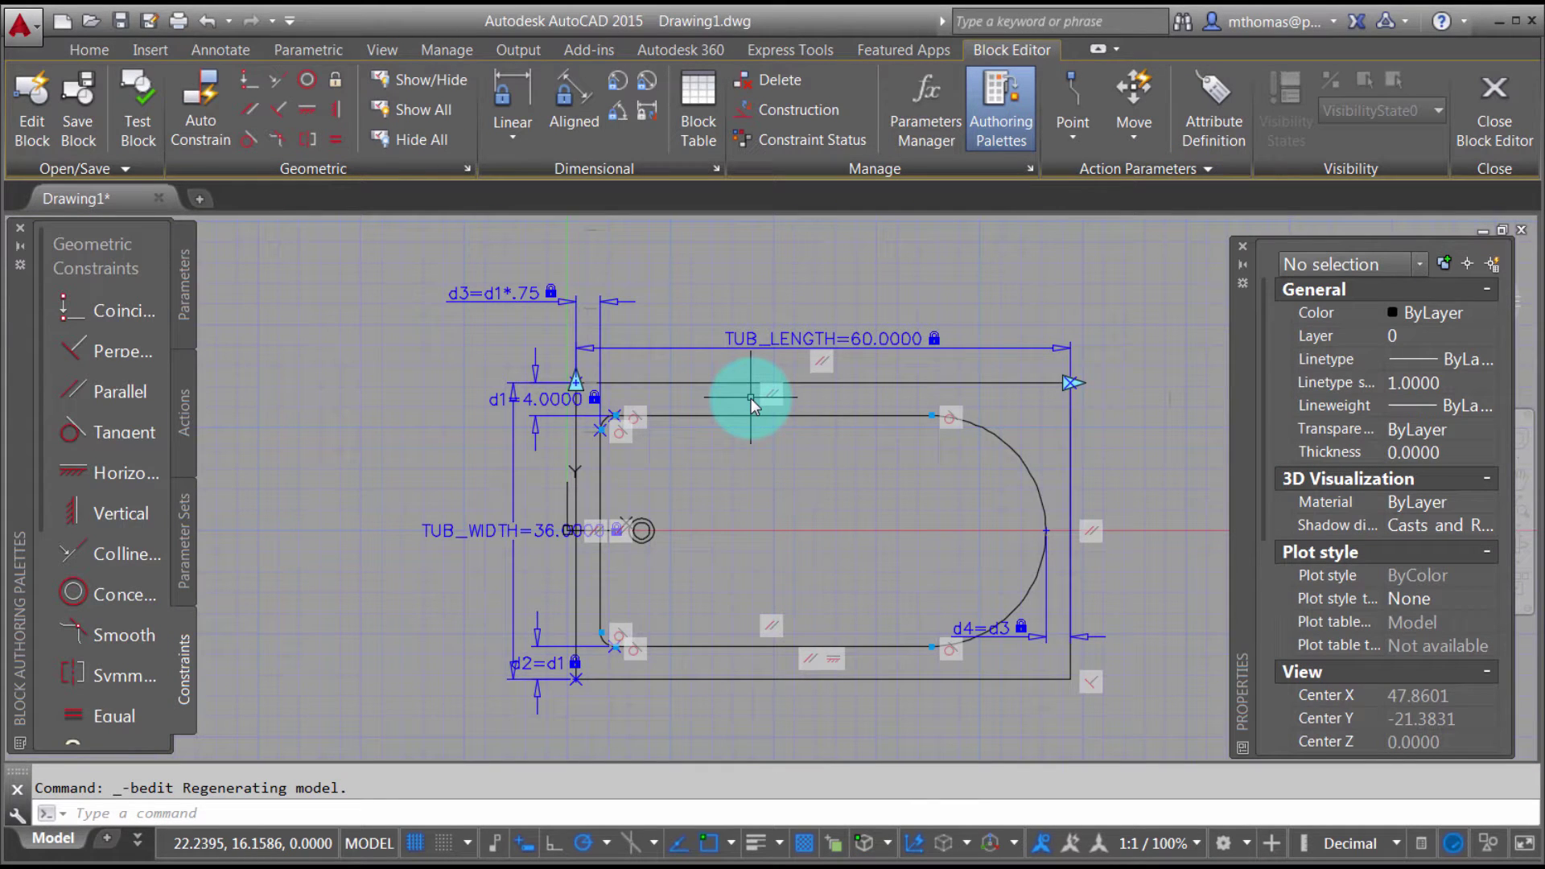
Step: Set Number of Grips to 0 for the TUB_LENGTH and TUB_WIDTH constraints
middle_drag(789, 315, 742, 310)
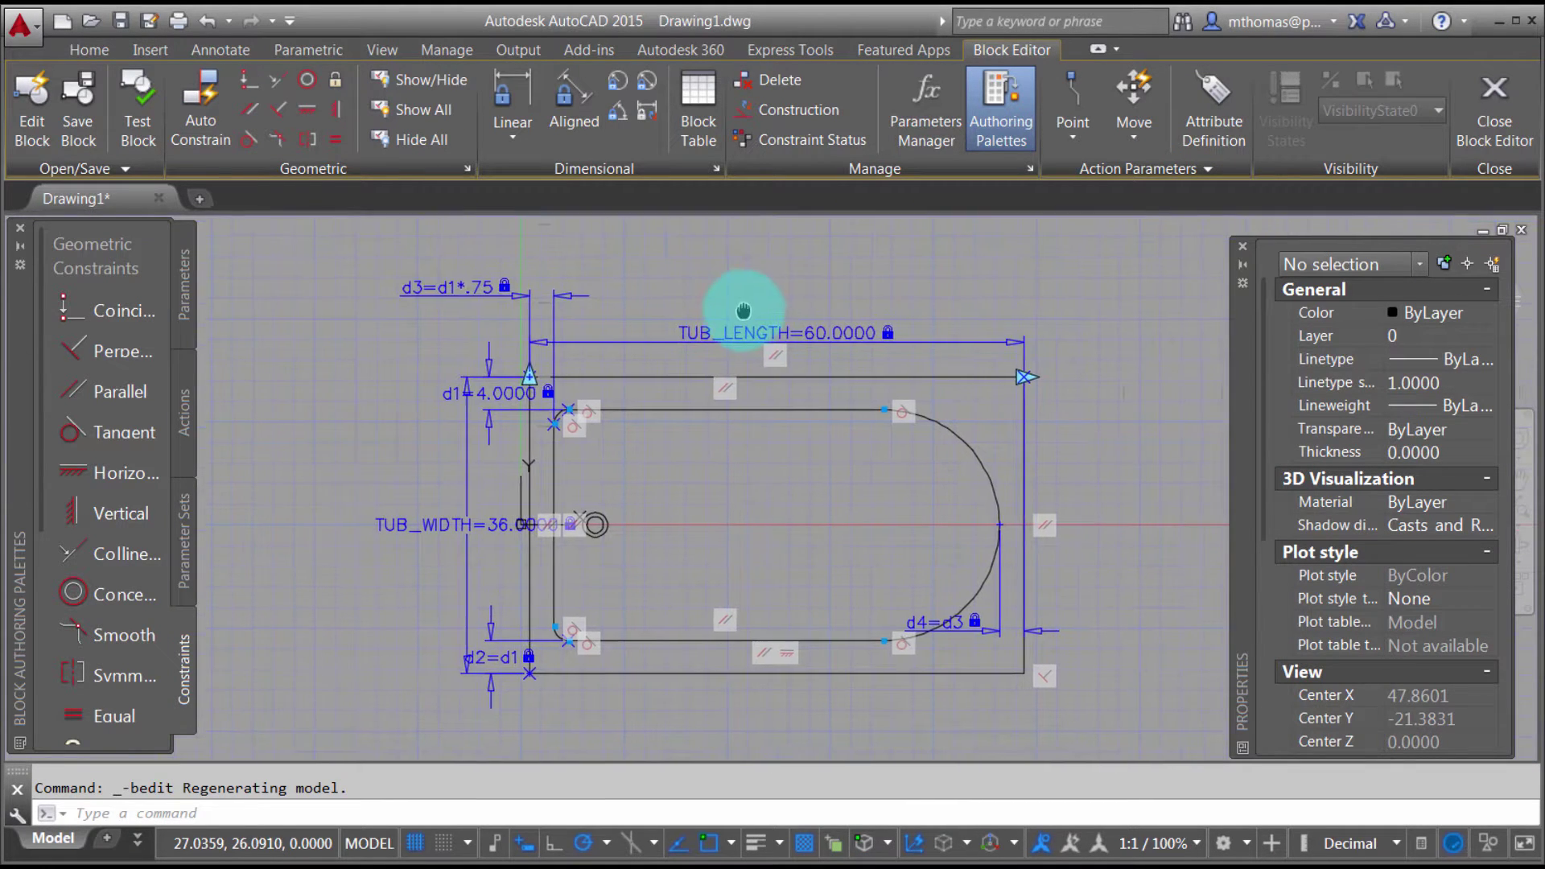
click(726, 333)
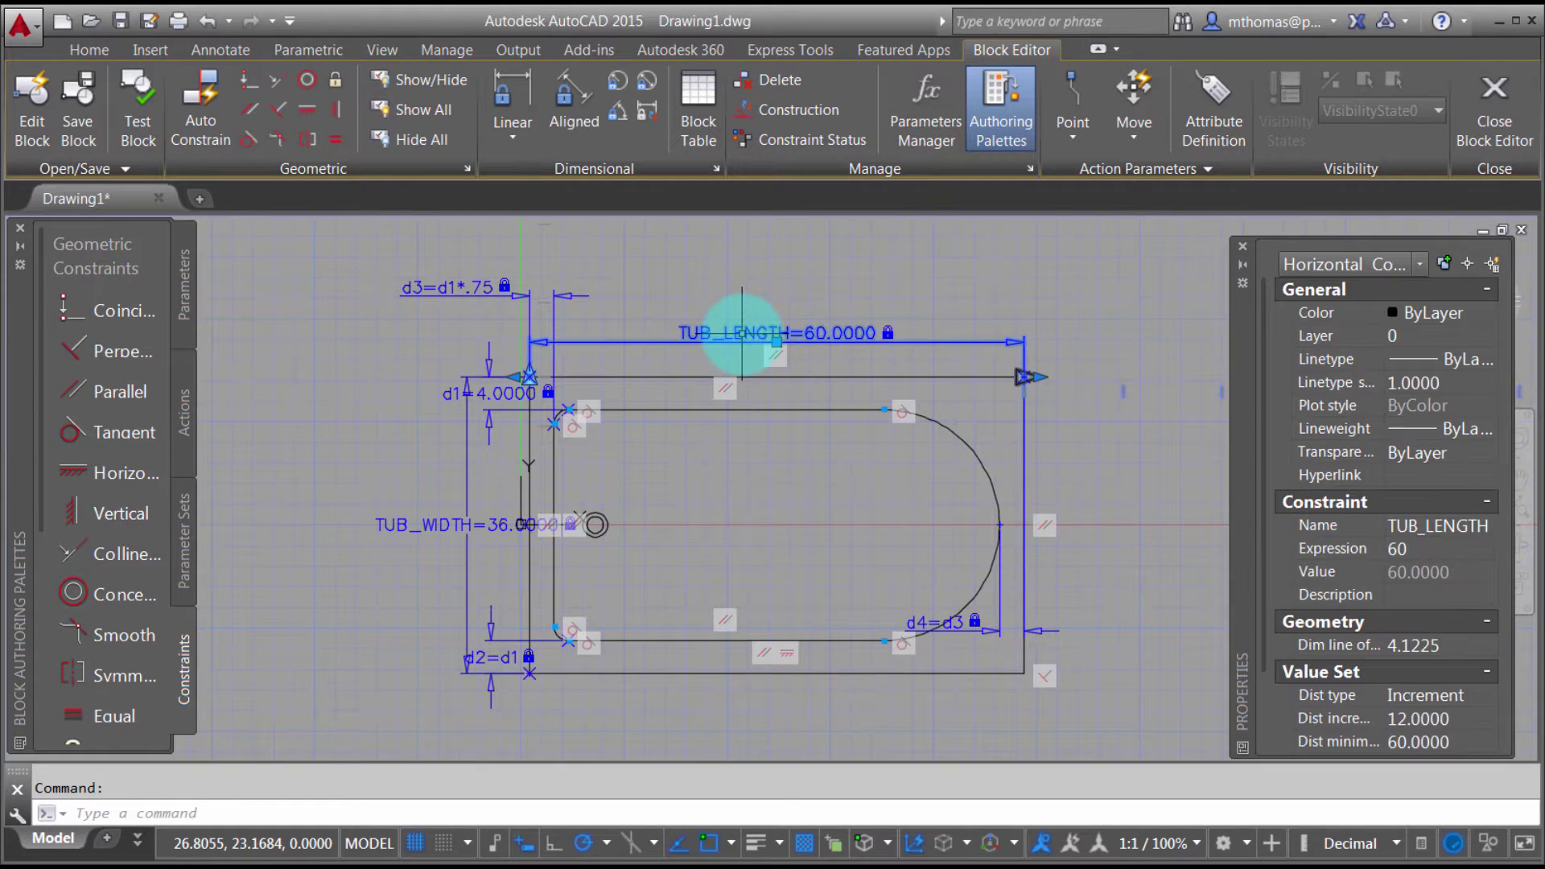
click(446, 535)
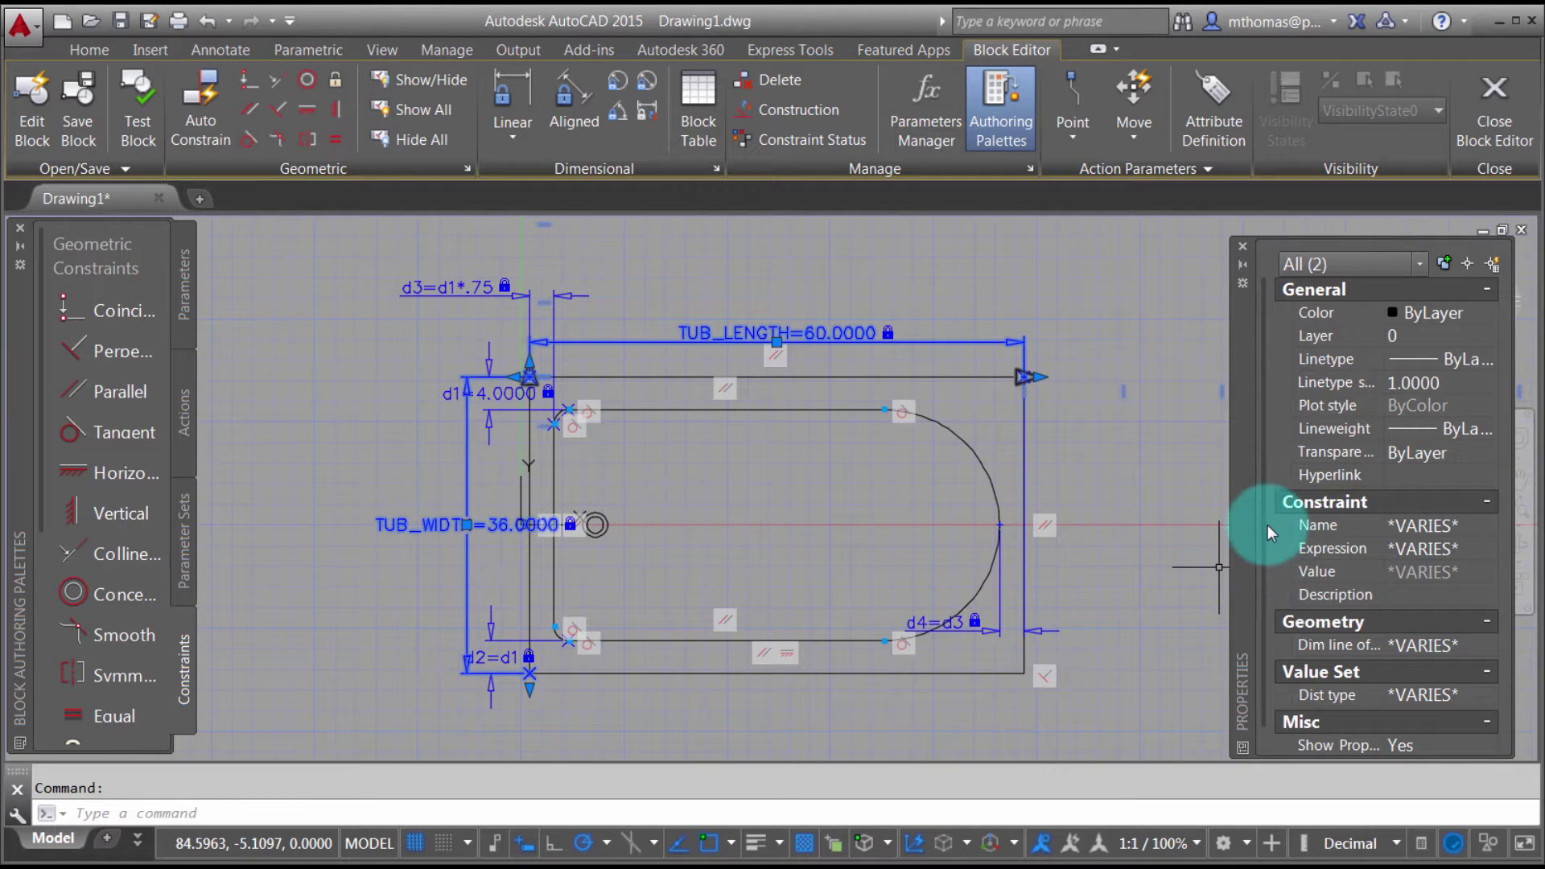
scroll(1262, 520, down, 2)
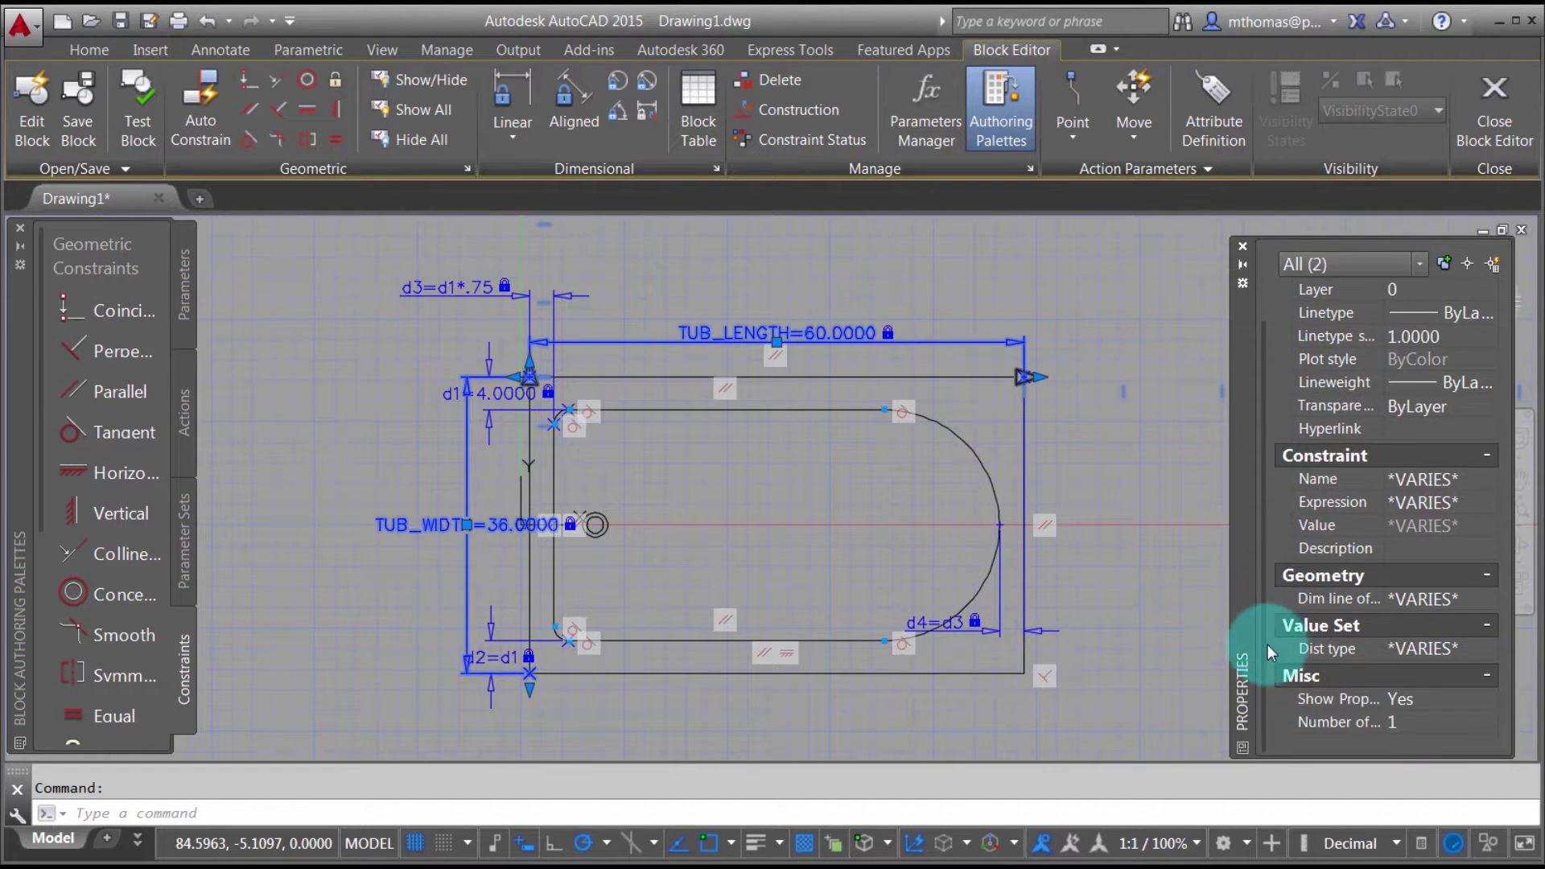
click(1437, 698)
click(1426, 724)
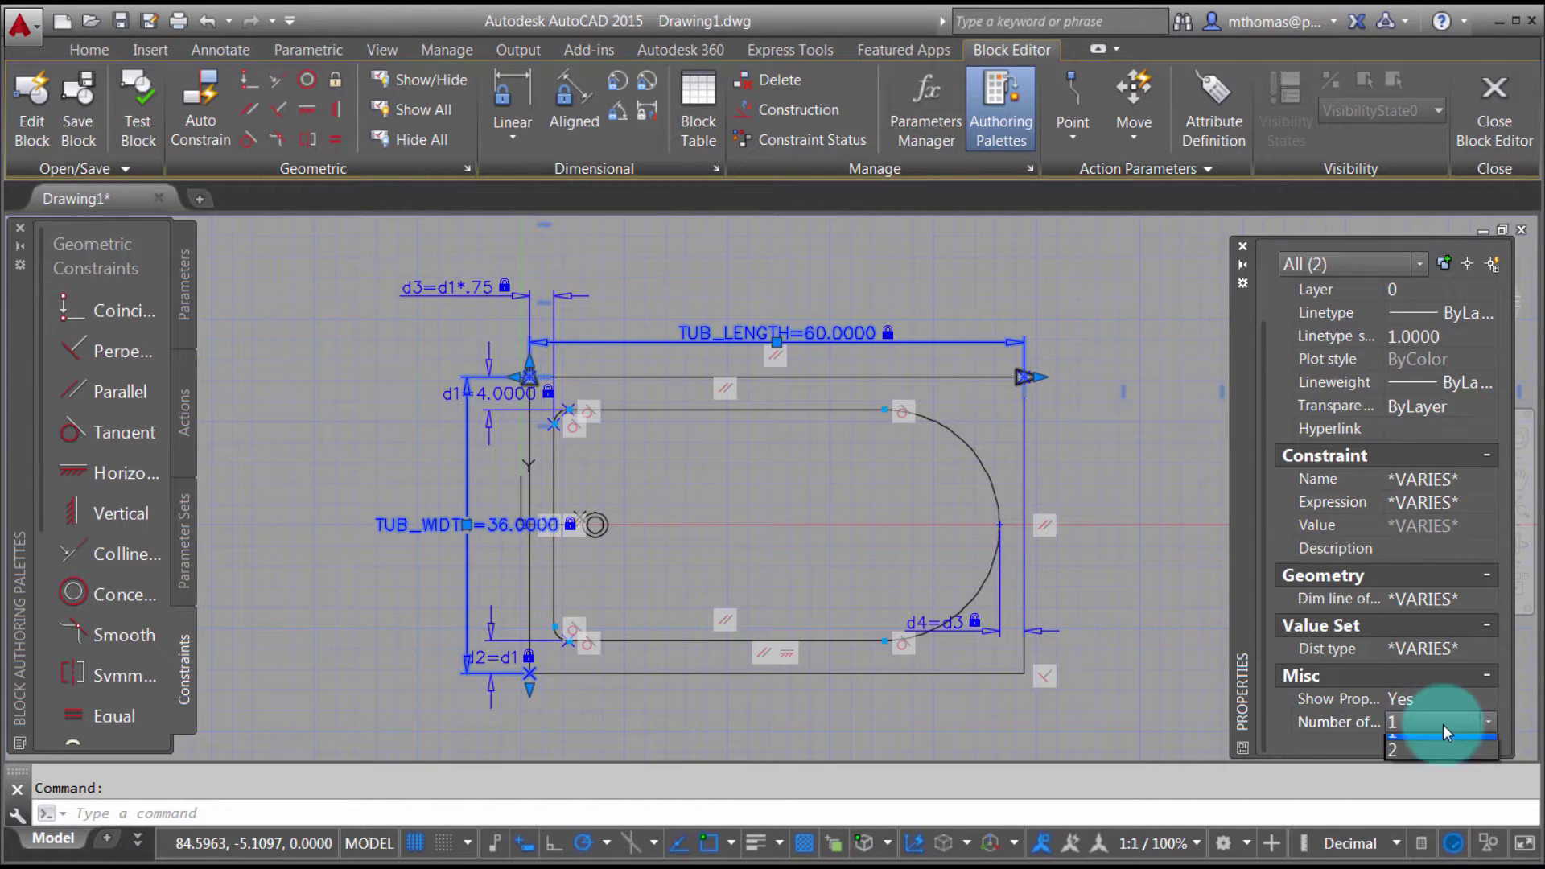
click(1442, 724)
click(1416, 747)
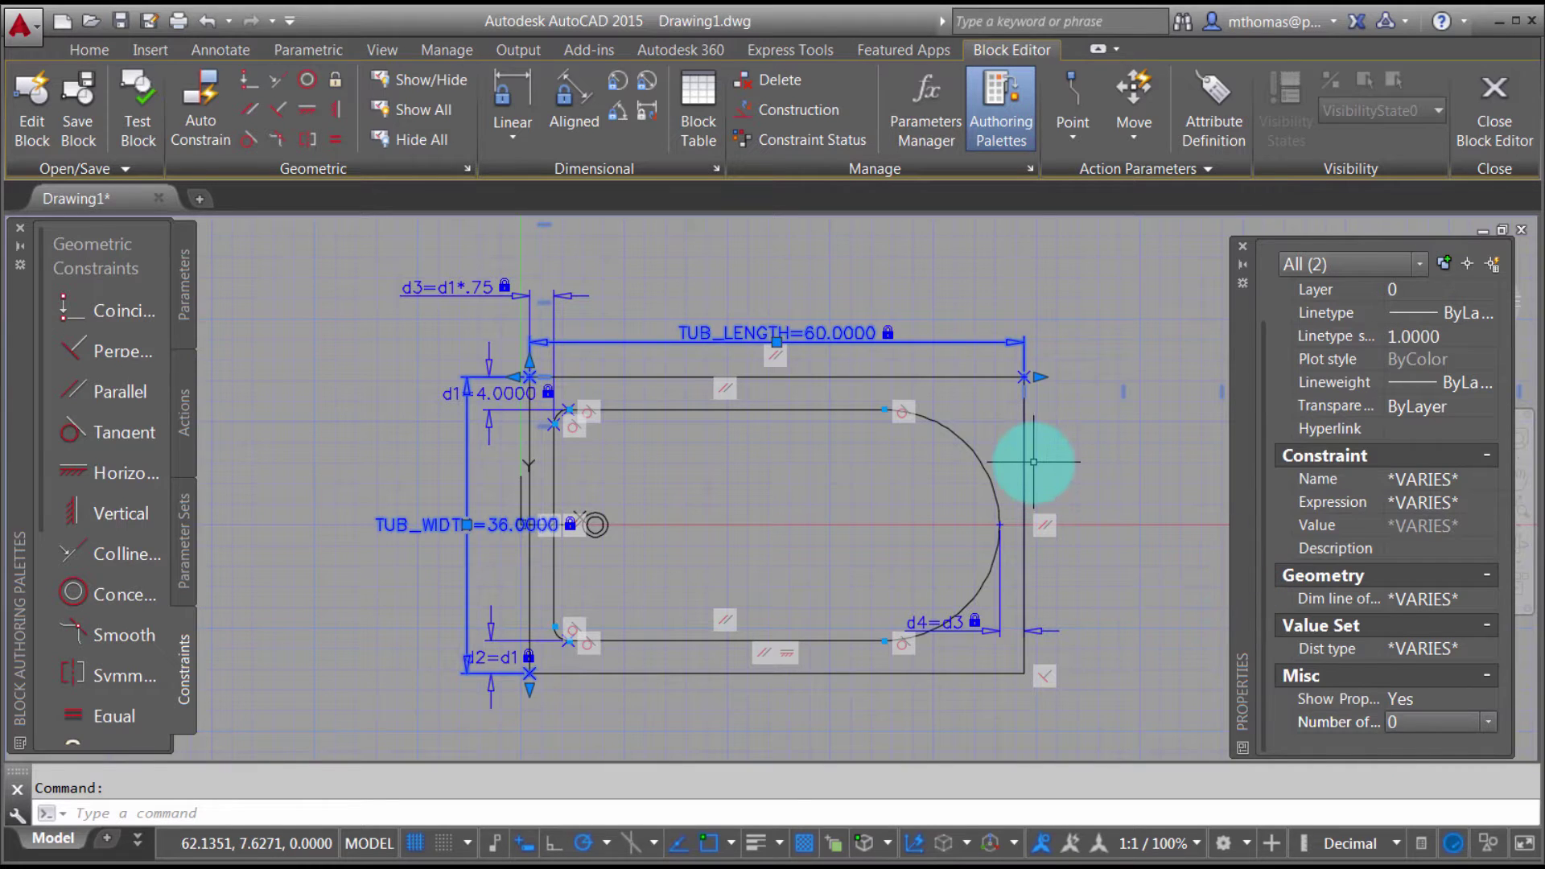
key(Escape)
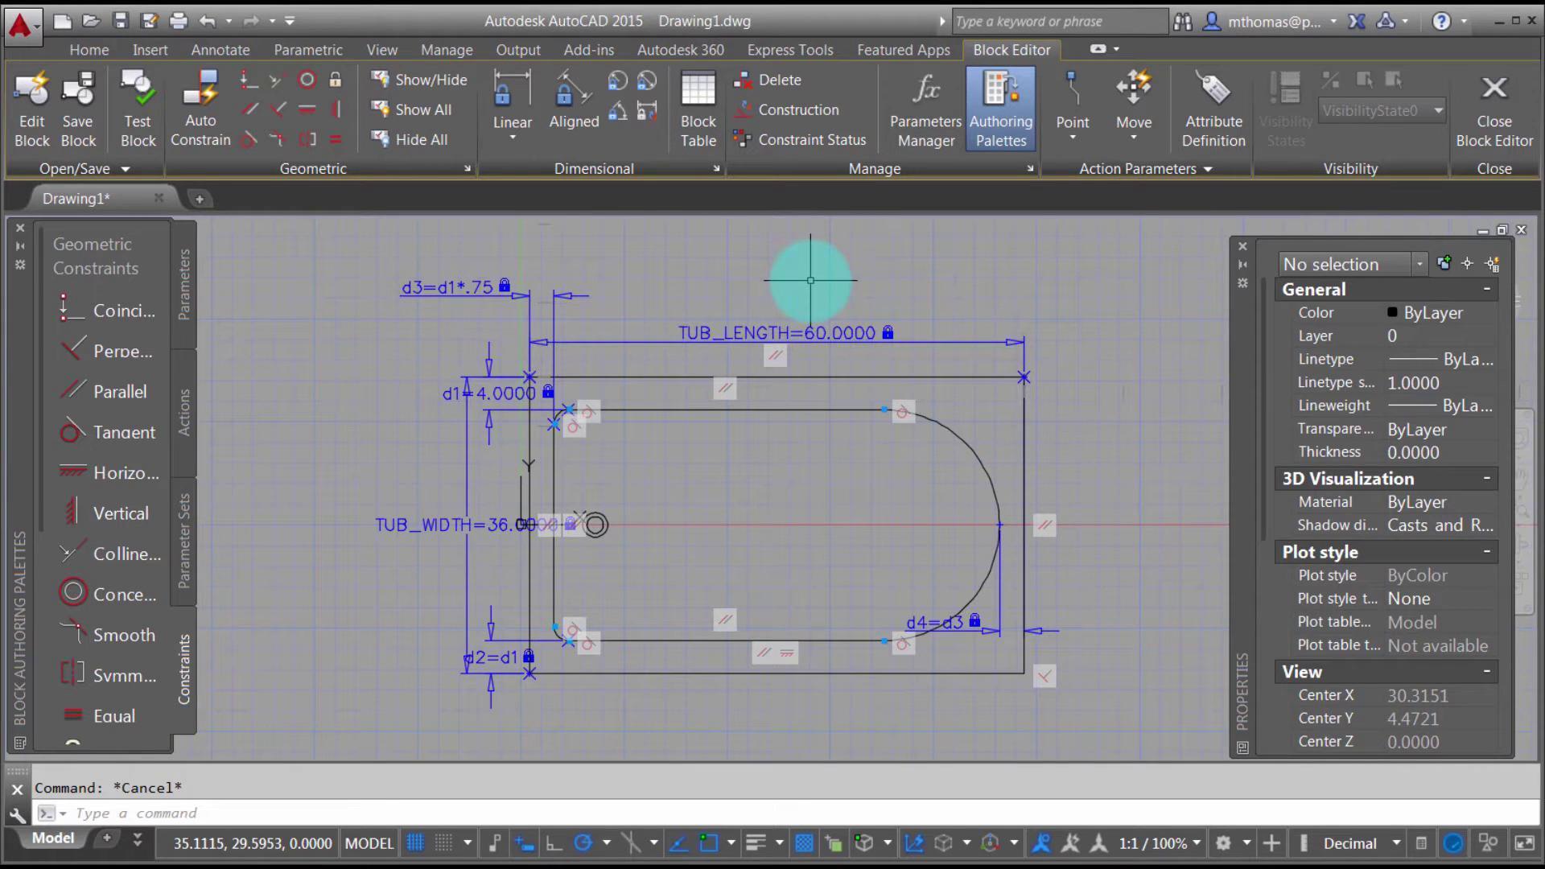
Step: Place a Block Table parameter at the circle with 1 grip
click(699, 103)
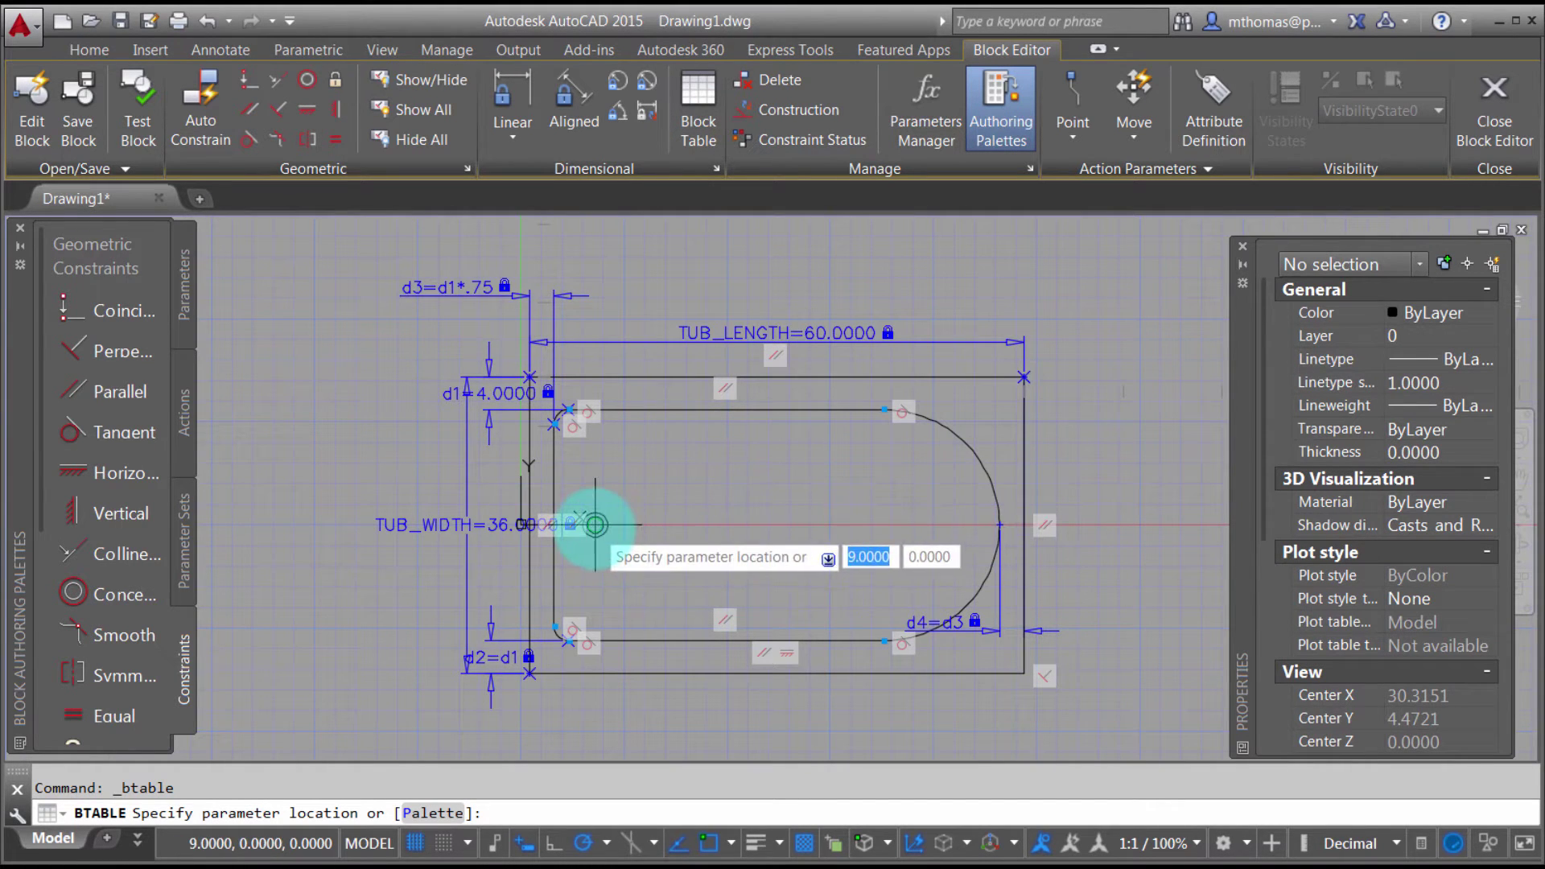
click(596, 524)
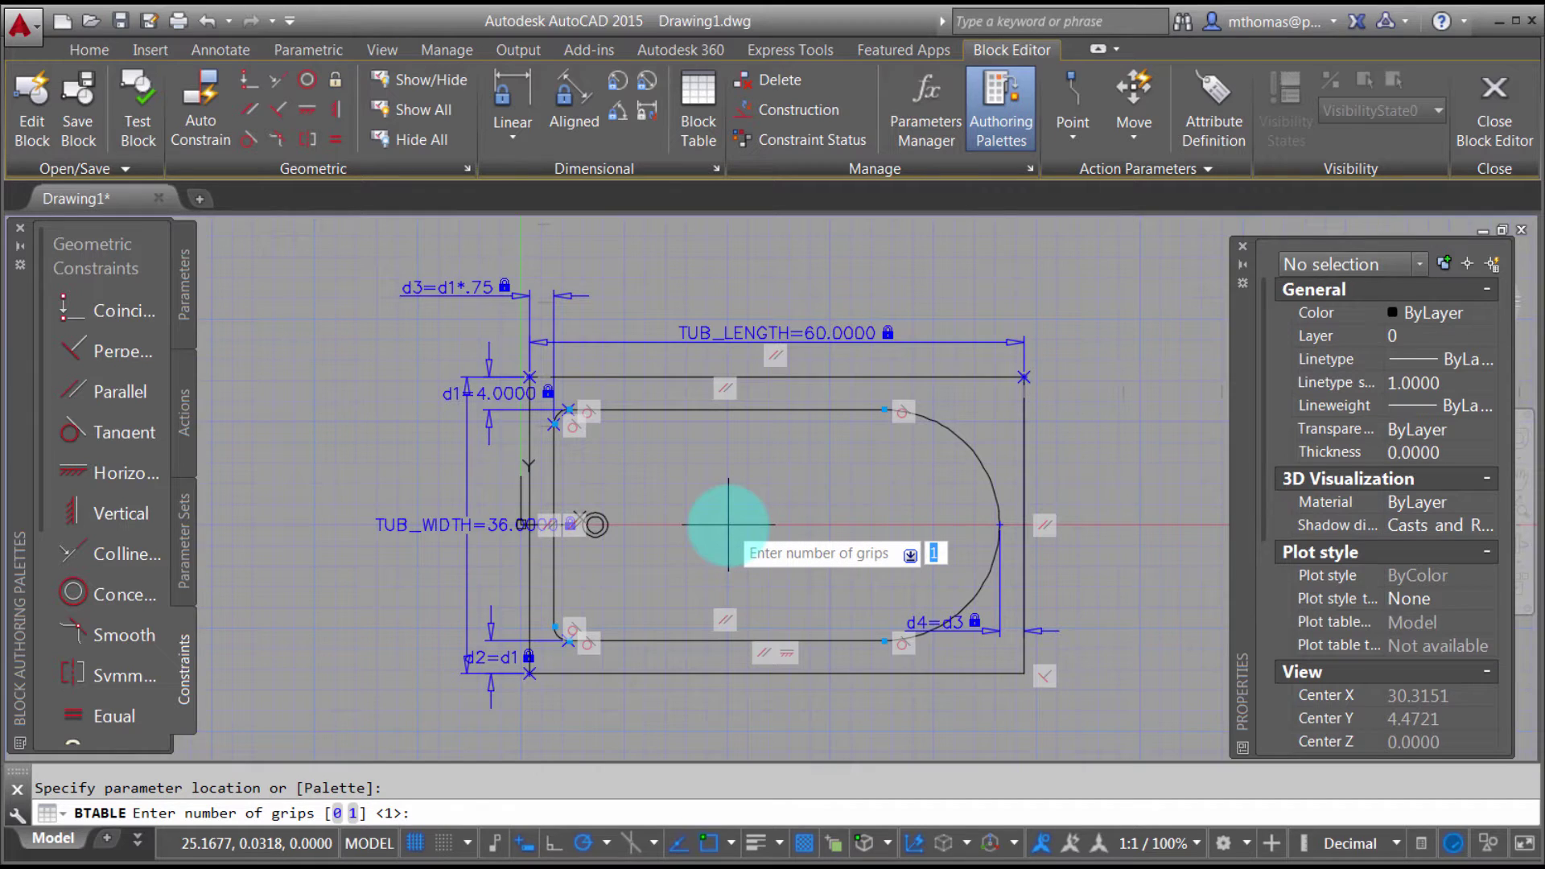
key(Return)
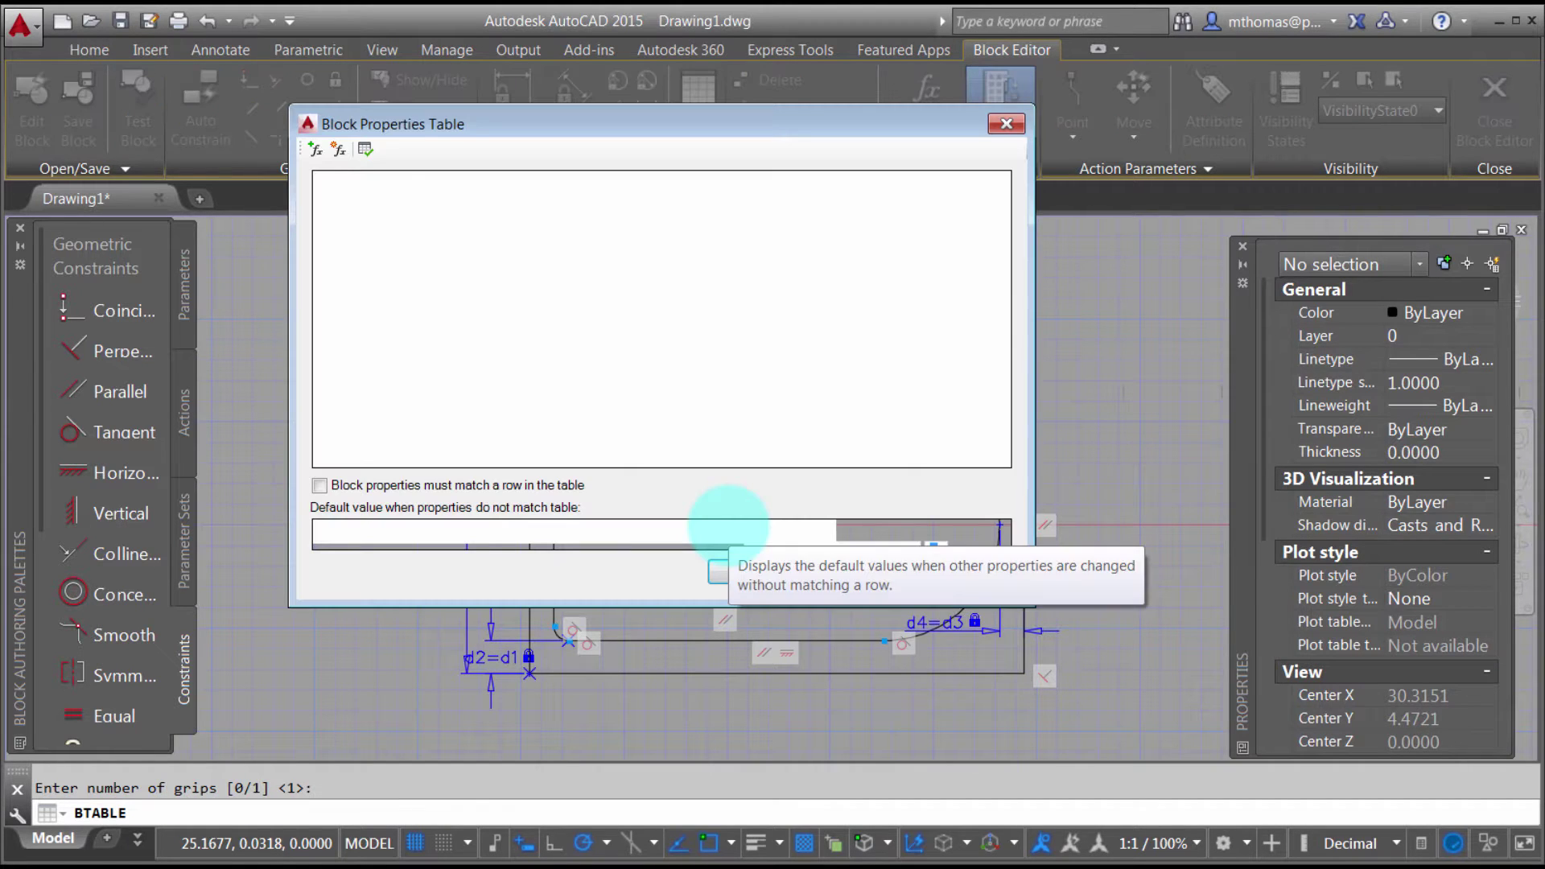
Step: Add TUB_LENGTH, TUB_WIDTH and d1 as columns of the block properties table
drag(636, 124, 642, 180)
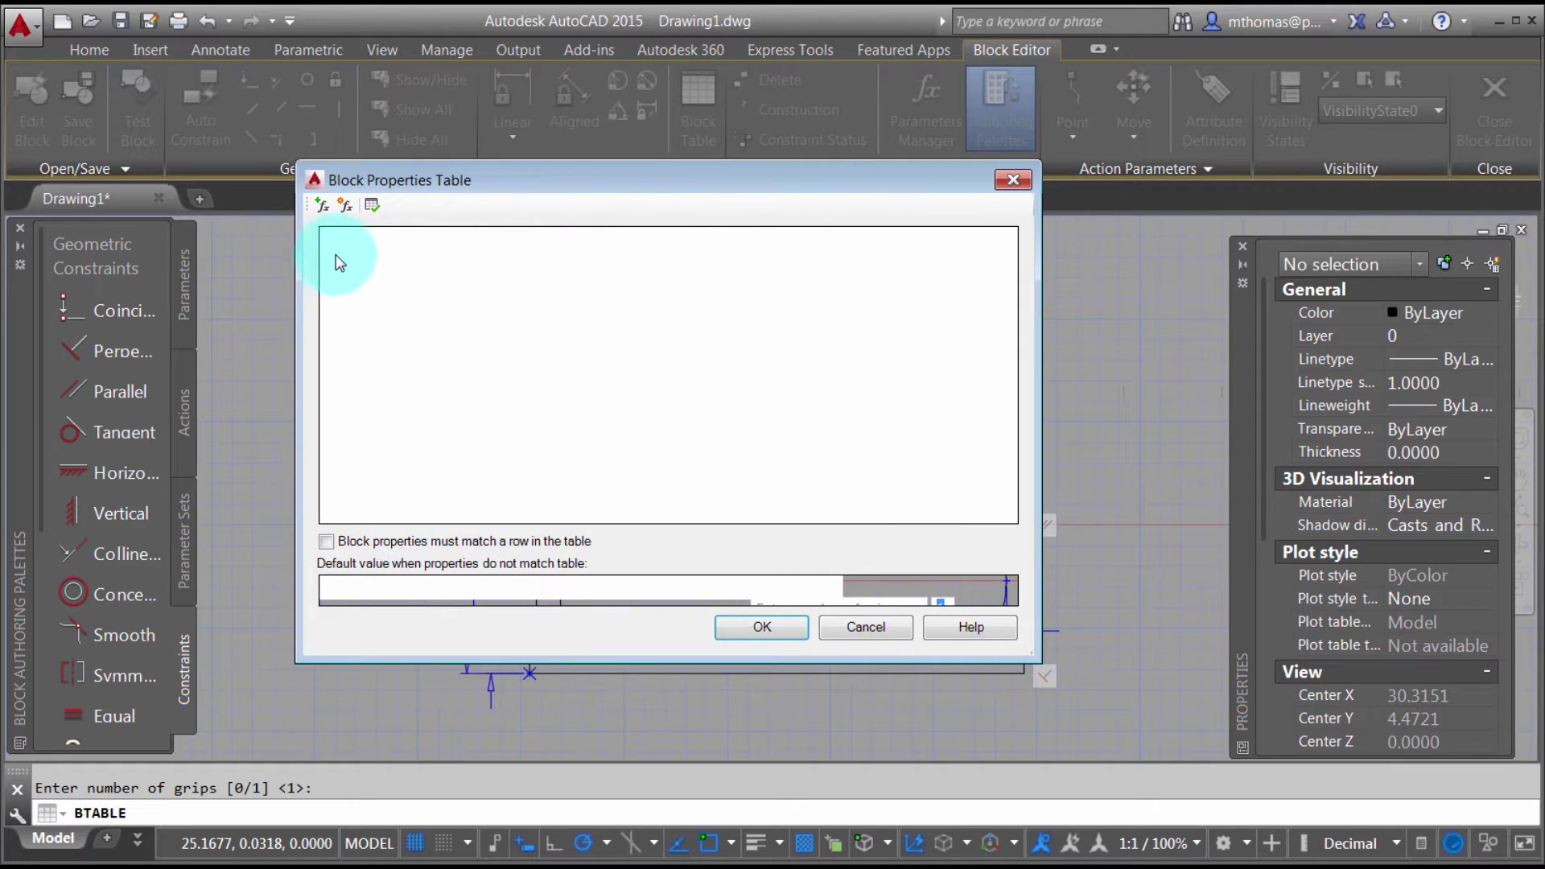
click(321, 206)
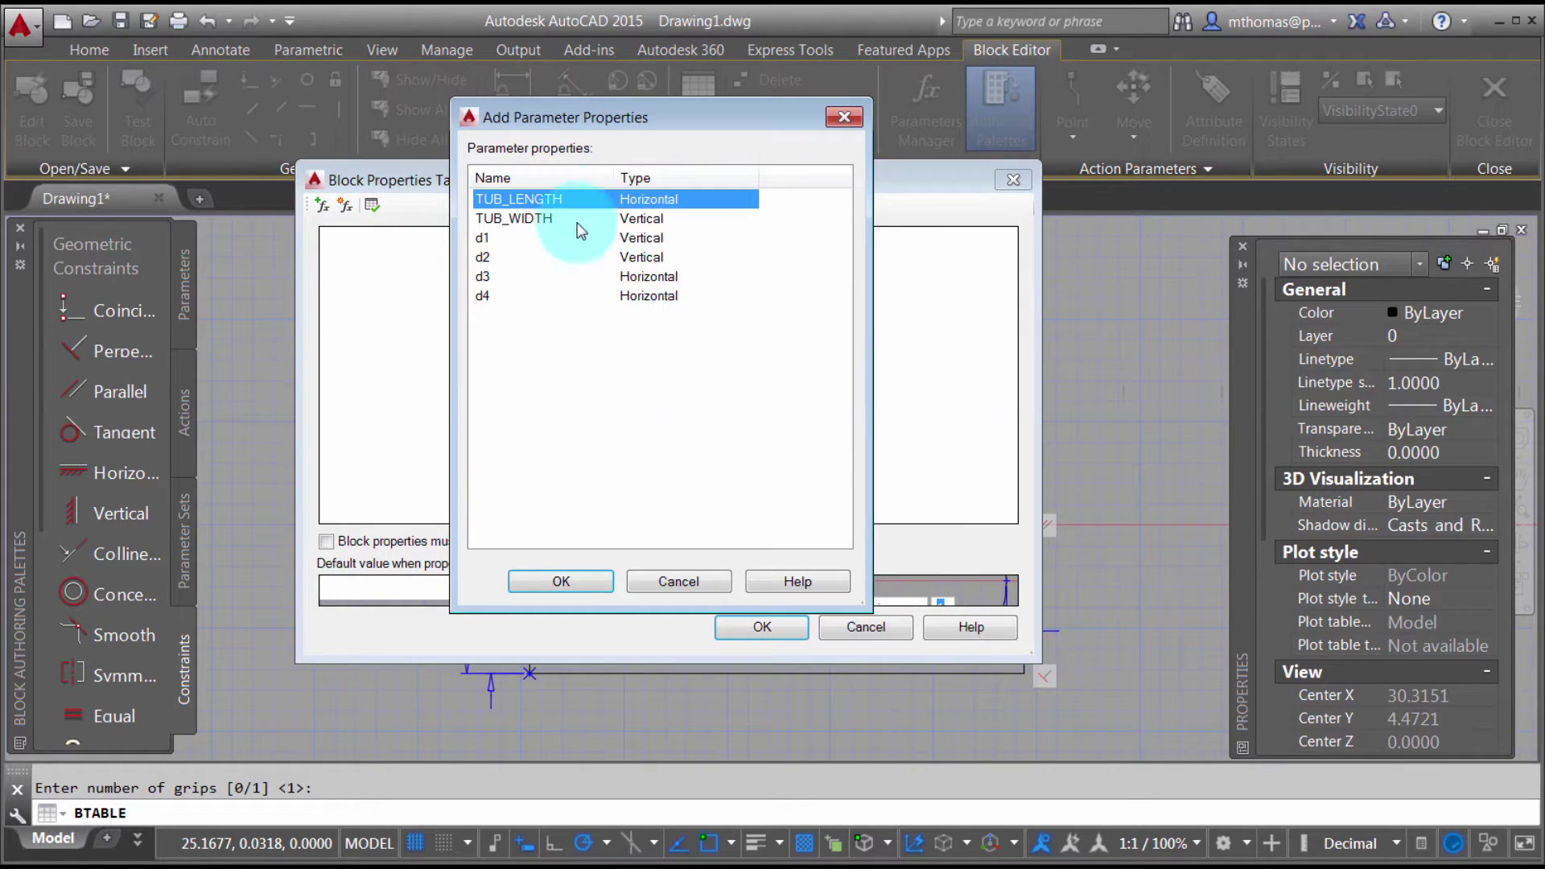
shift+click(534, 224)
drag(676, 119, 810, 157)
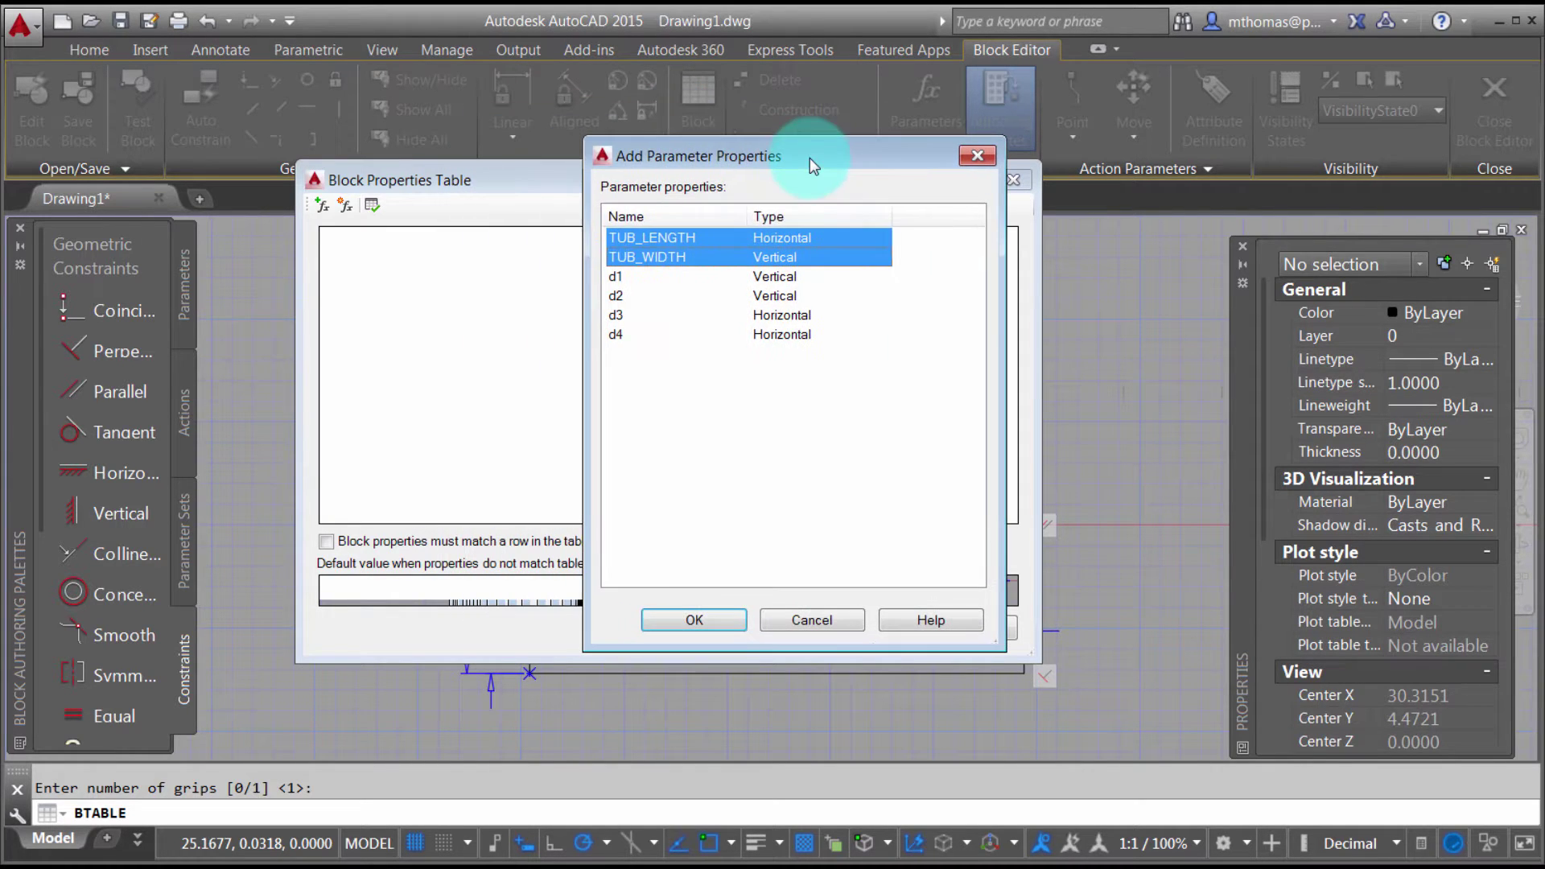
shift+click(635, 281)
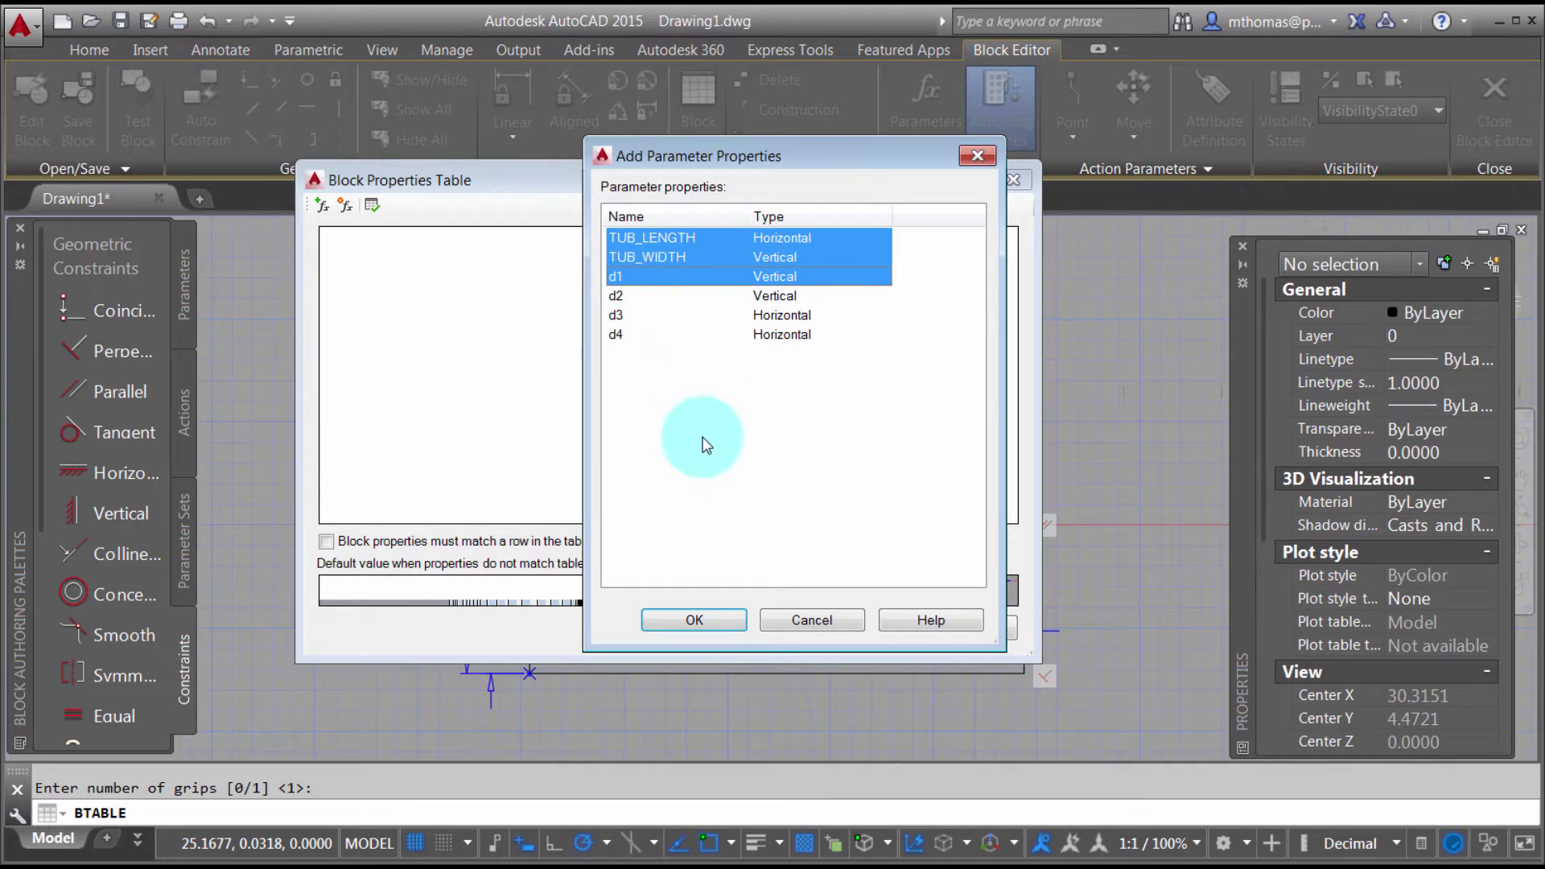
click(695, 619)
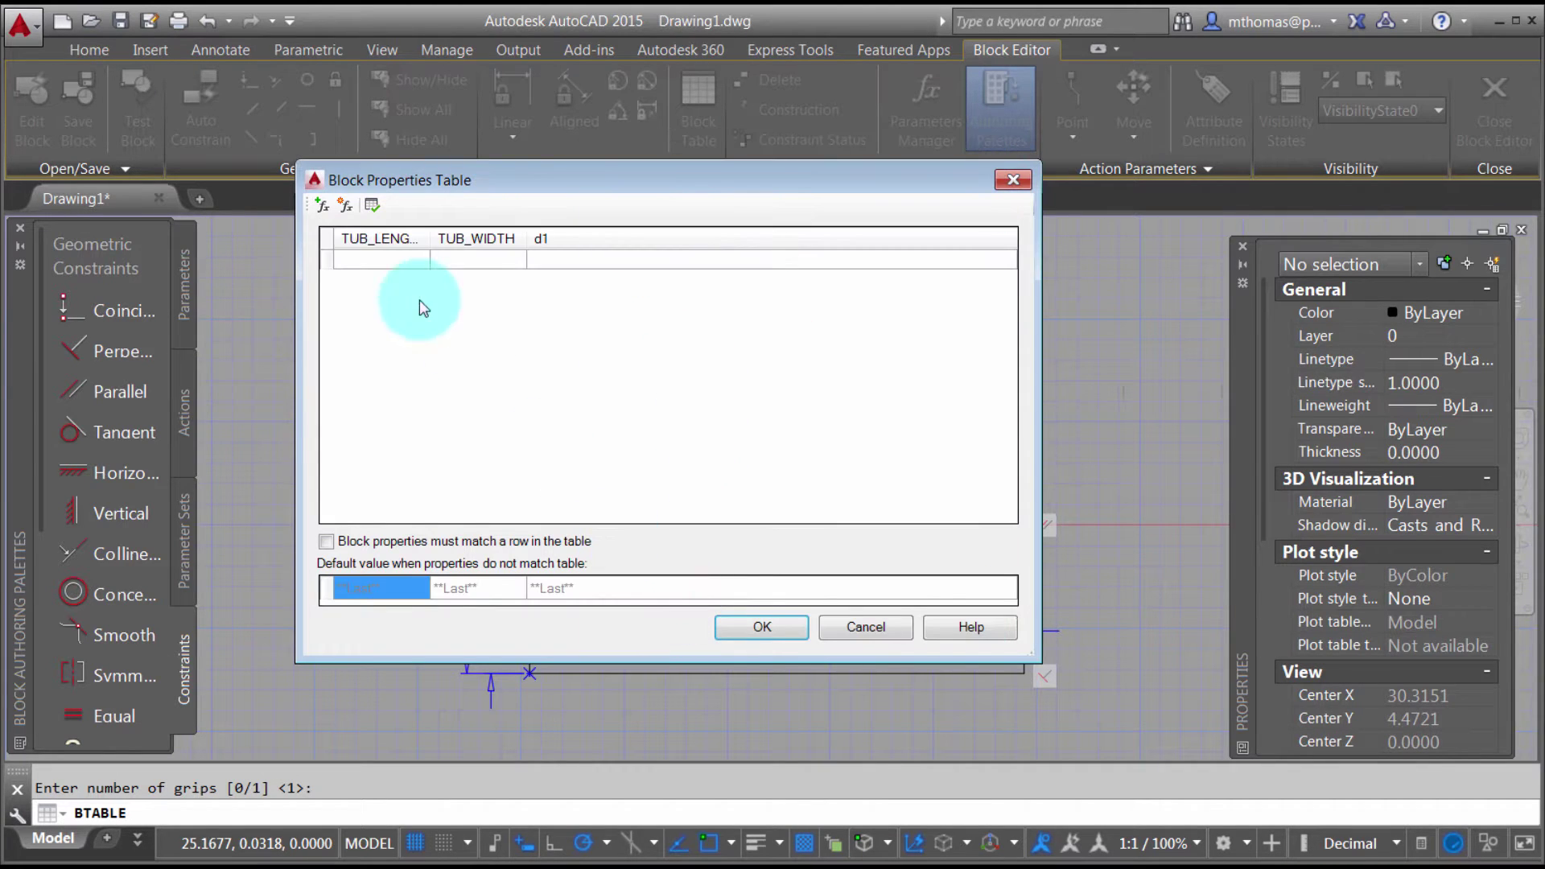
Step: Enter the first table row: TUB_LENGTH 60, TUB_WIDTH 36, d1 4
click(388, 260)
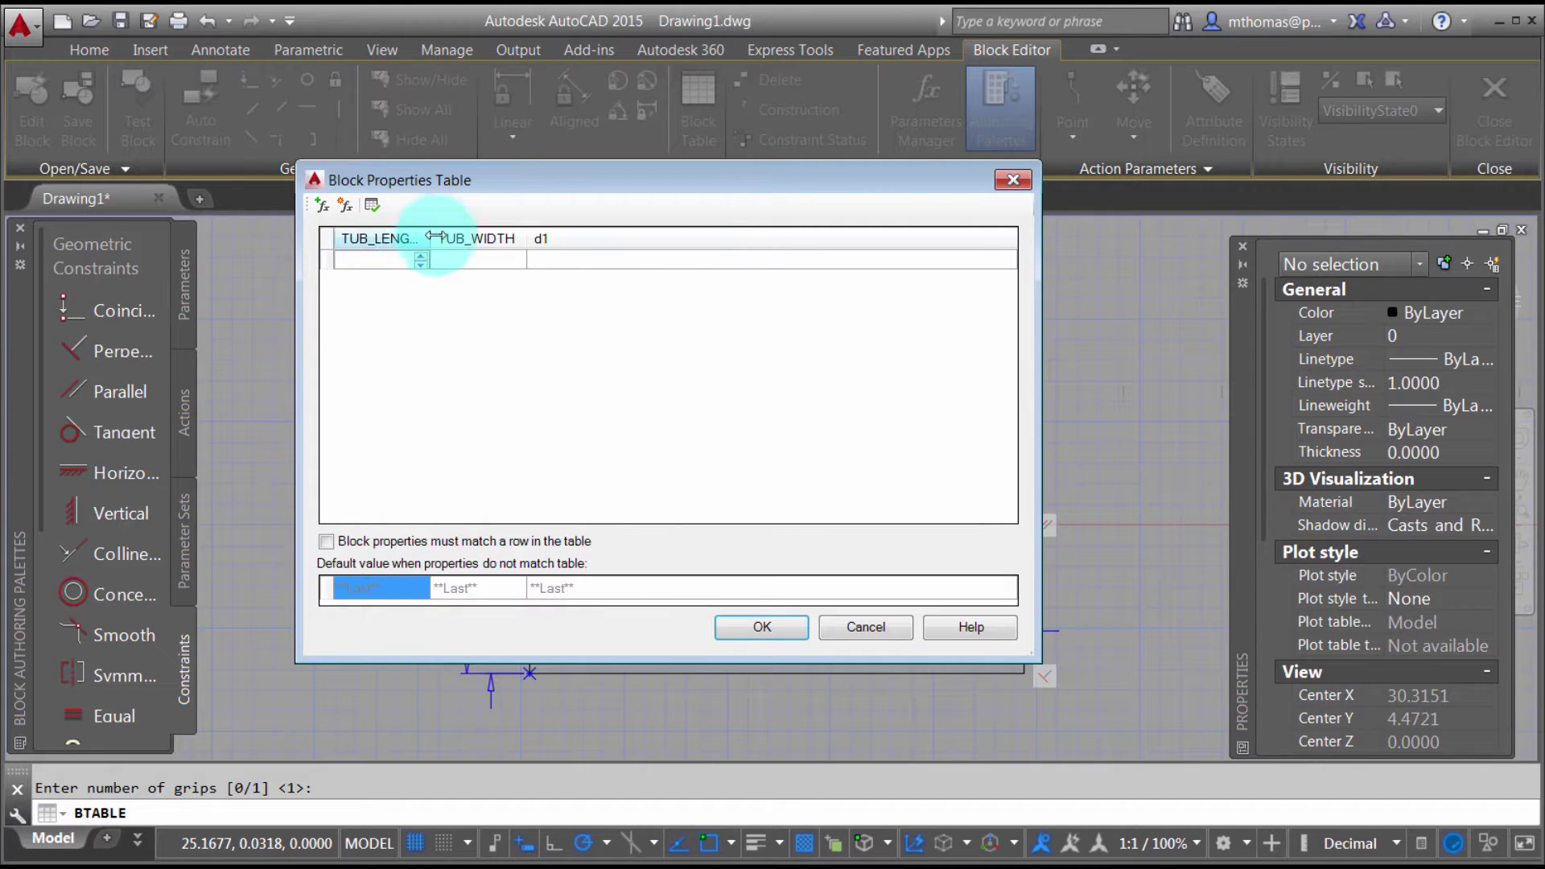
drag(505, 188, 434, 186)
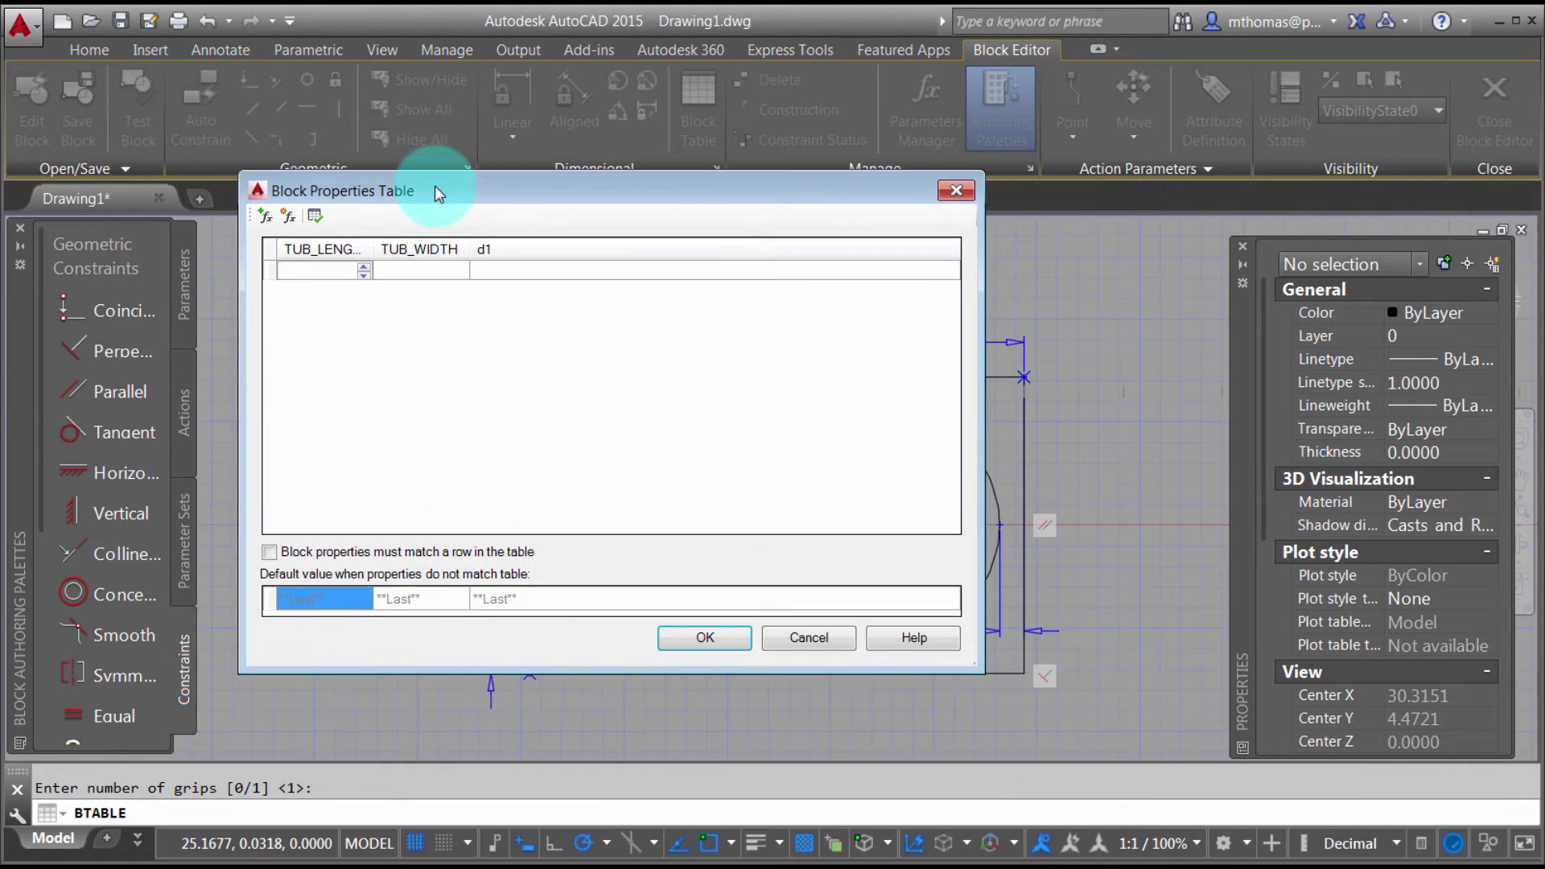
click(439, 265)
text(60)
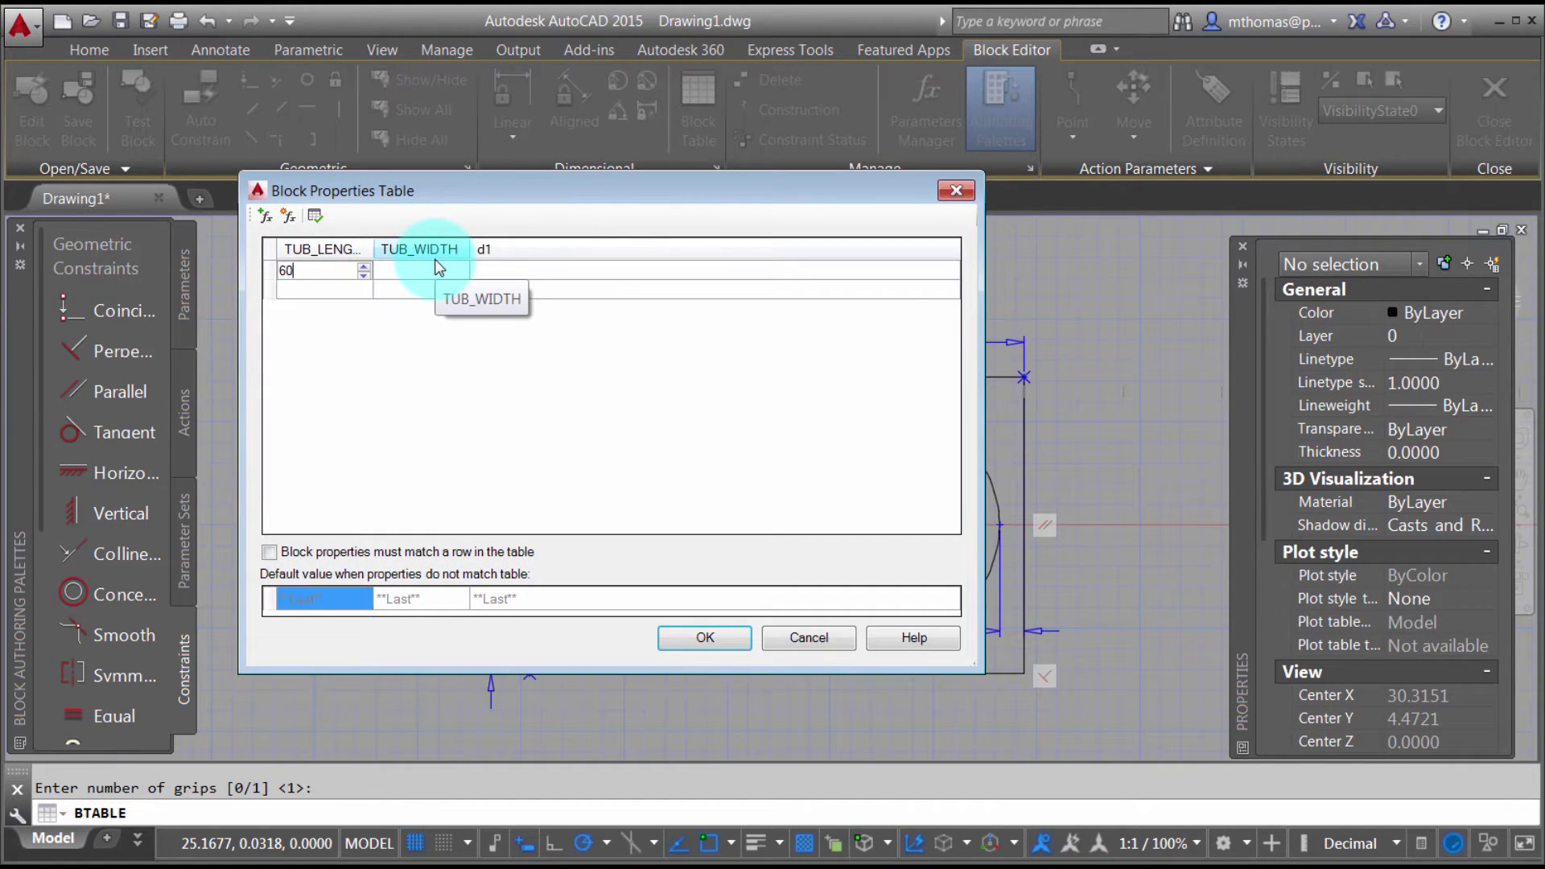
key(Tab)
drag(461, 198, 821, 234)
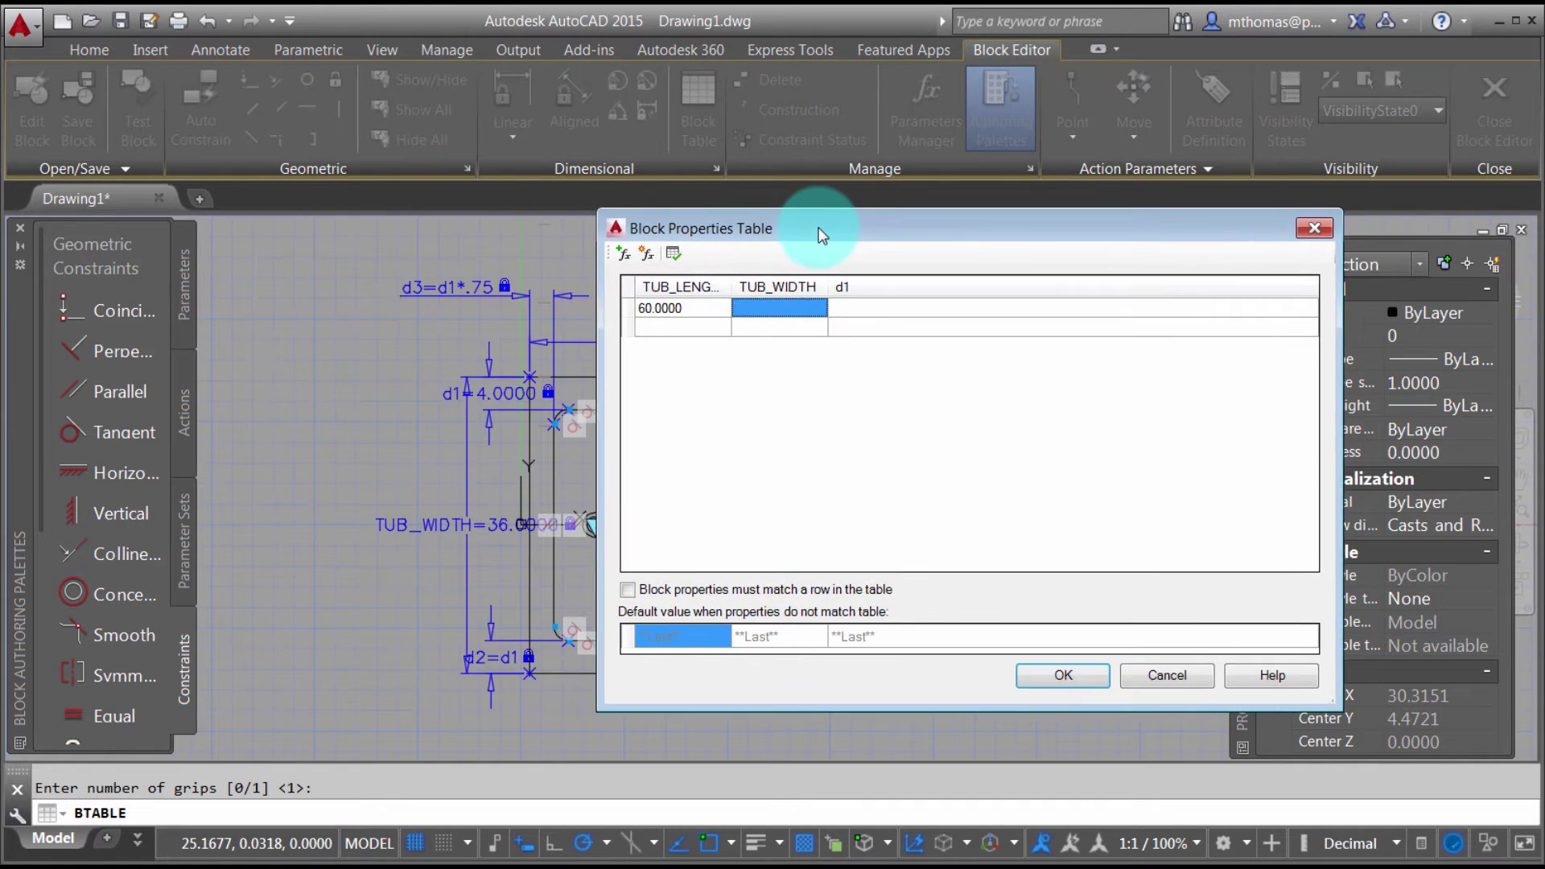
click(752, 309)
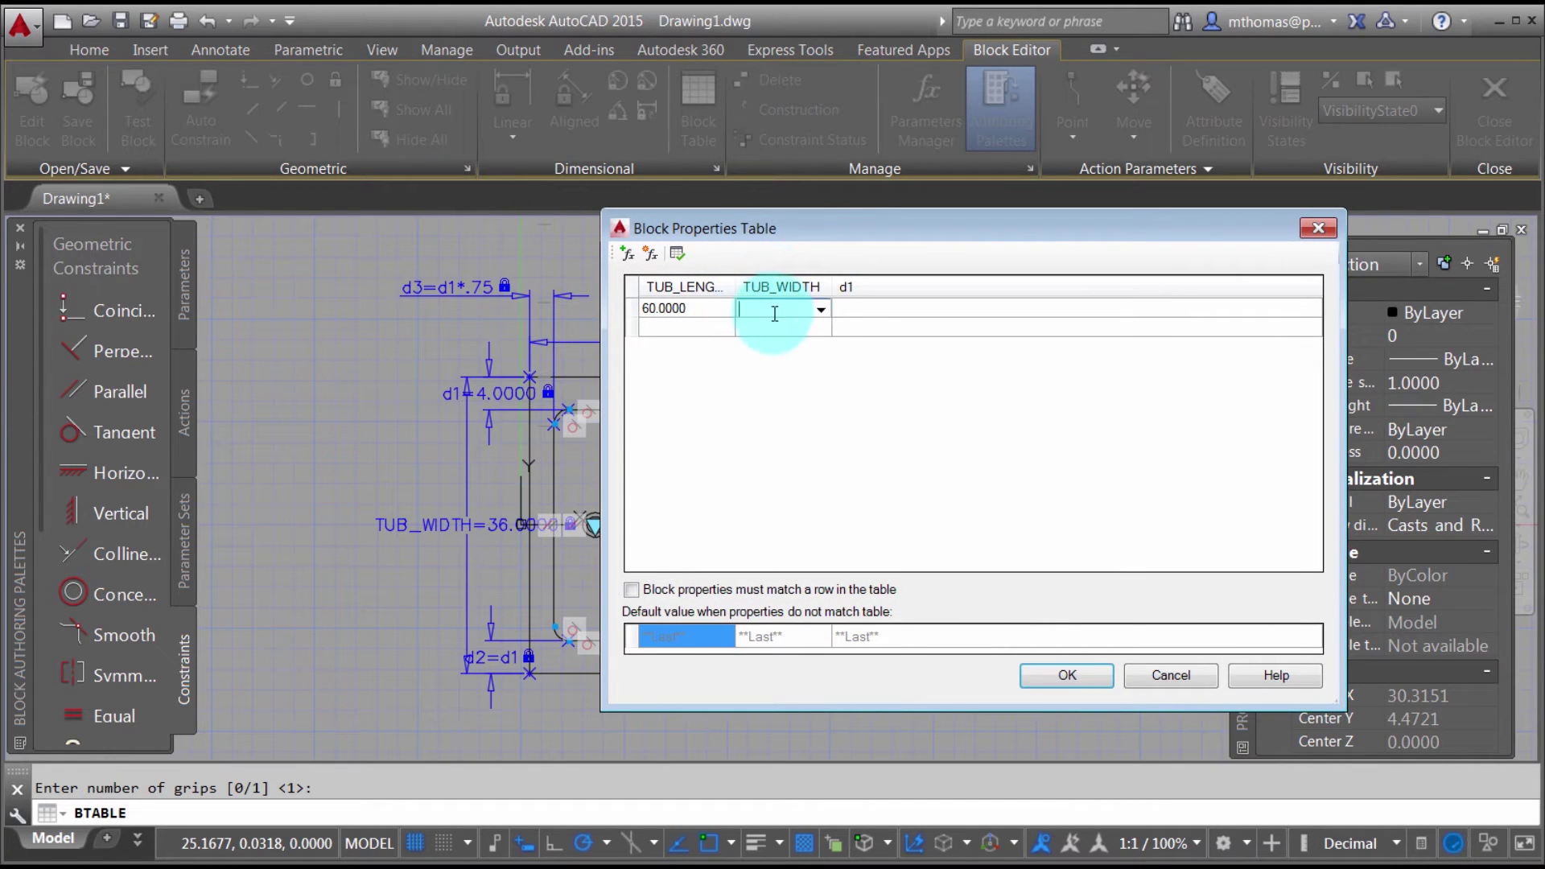
text(36)
key(Tab)
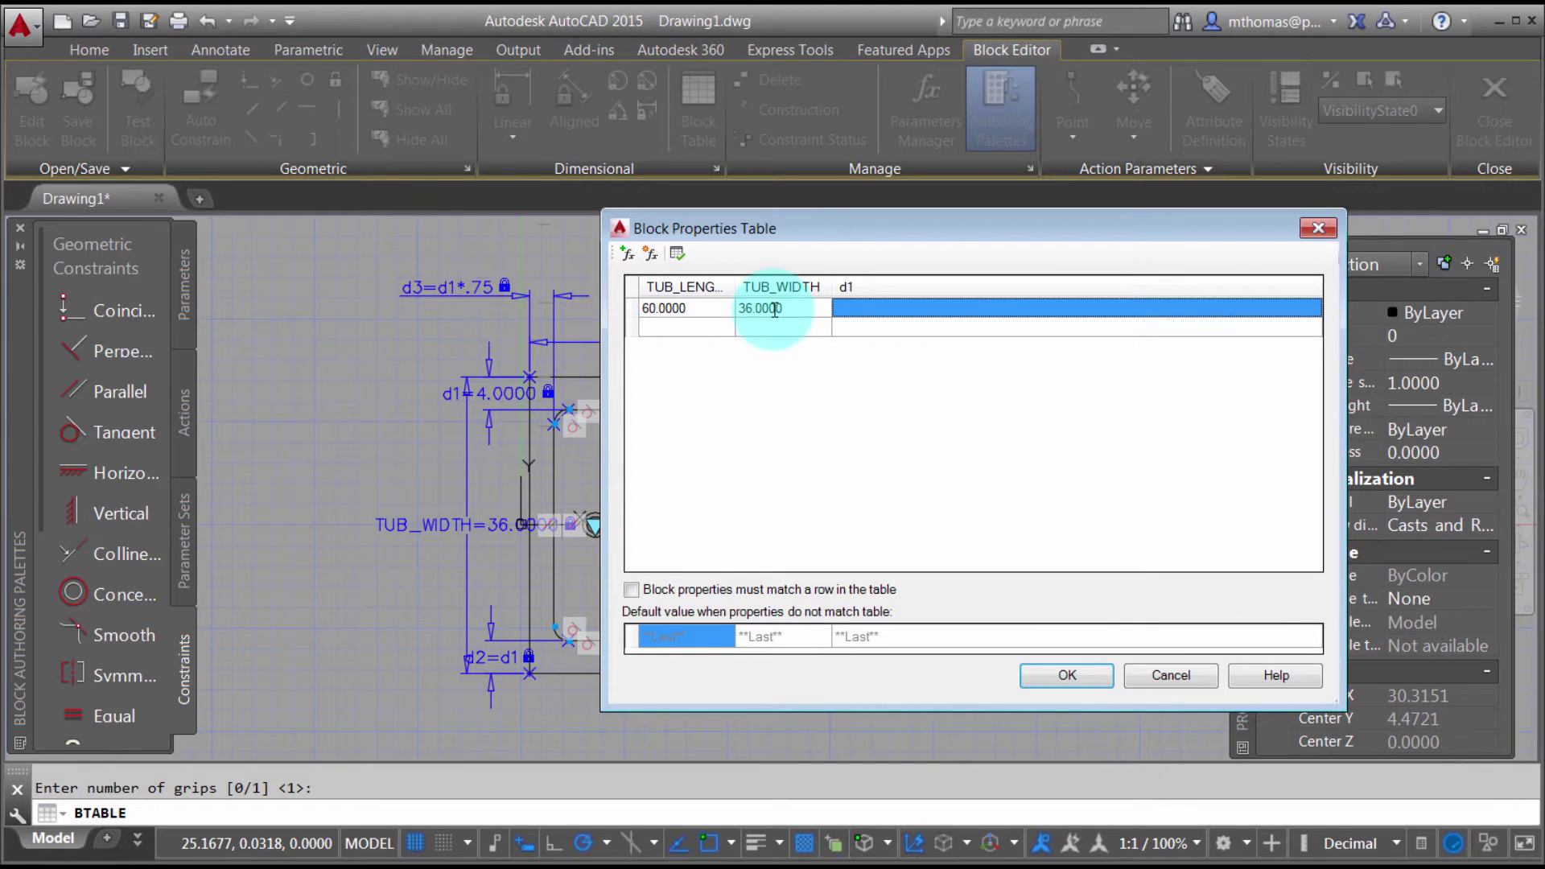
drag(876, 233, 898, 231)
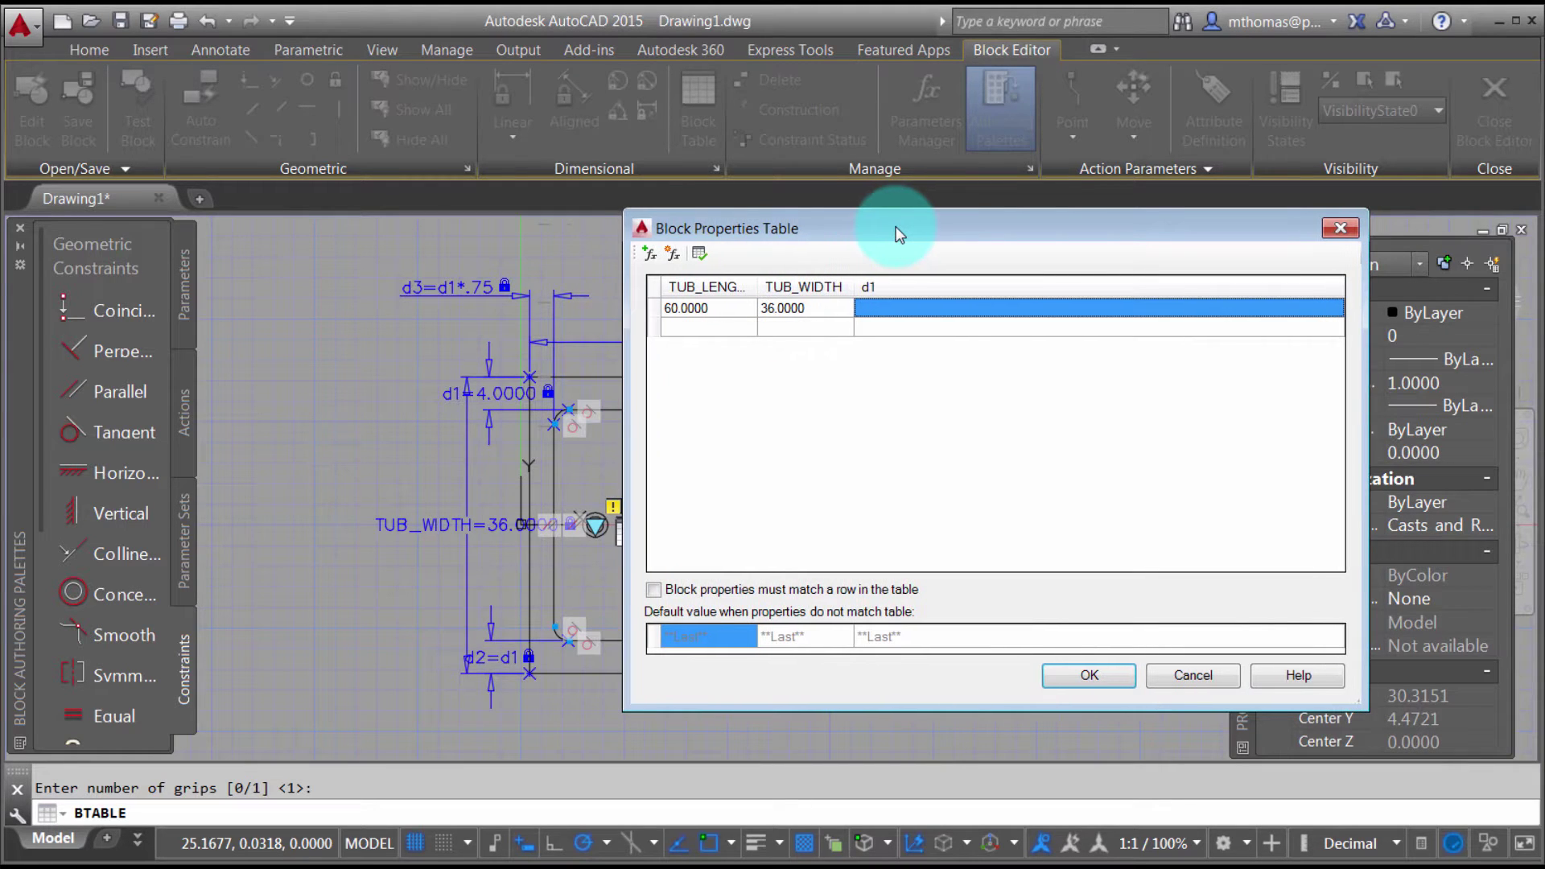
click(884, 311)
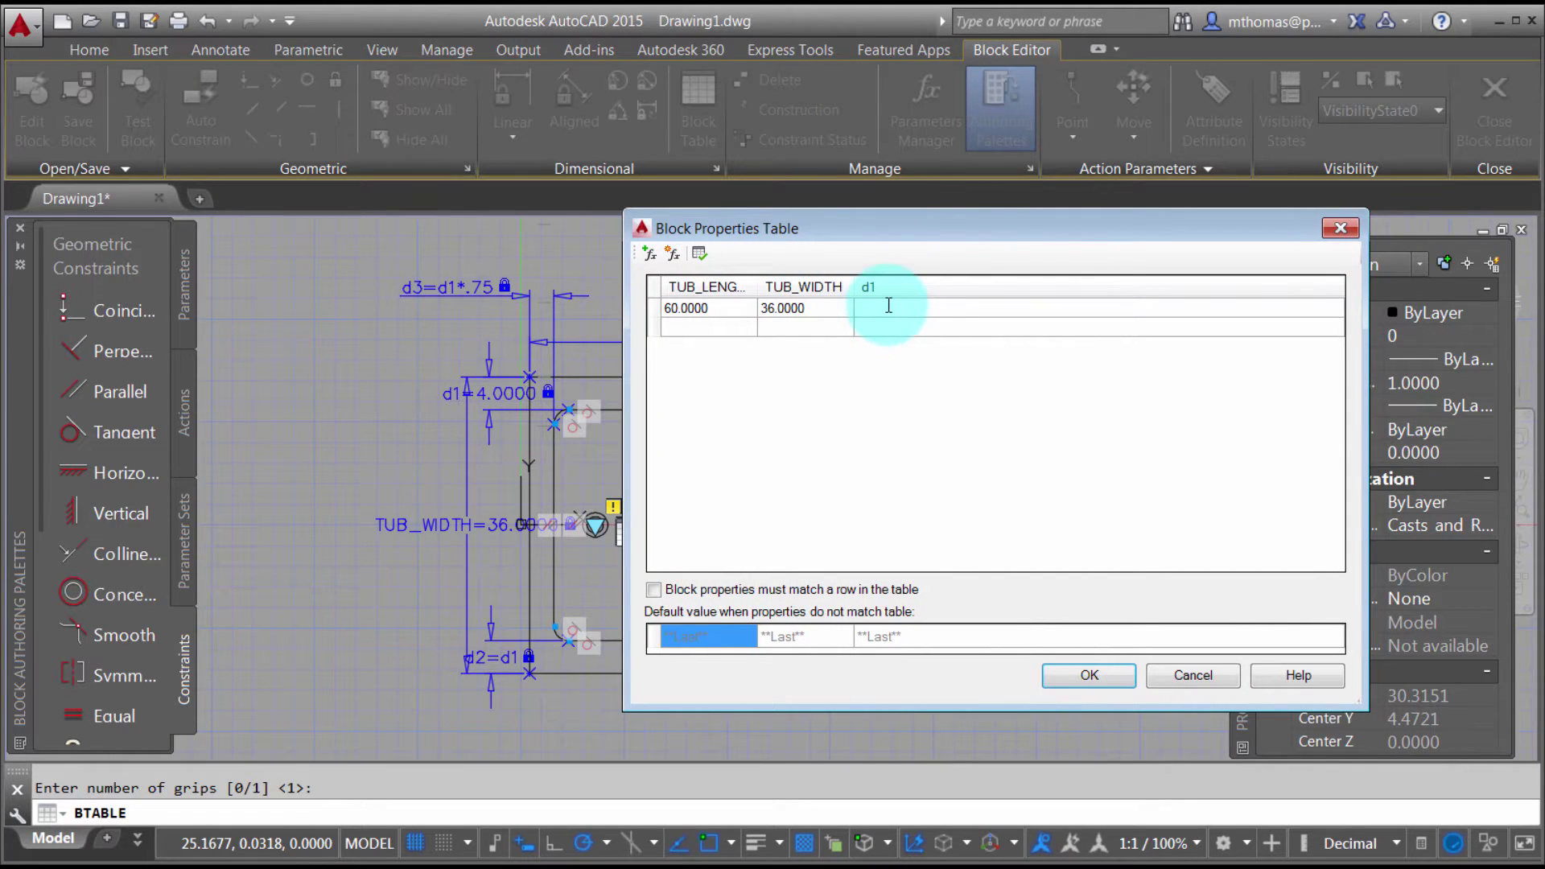
text(4)
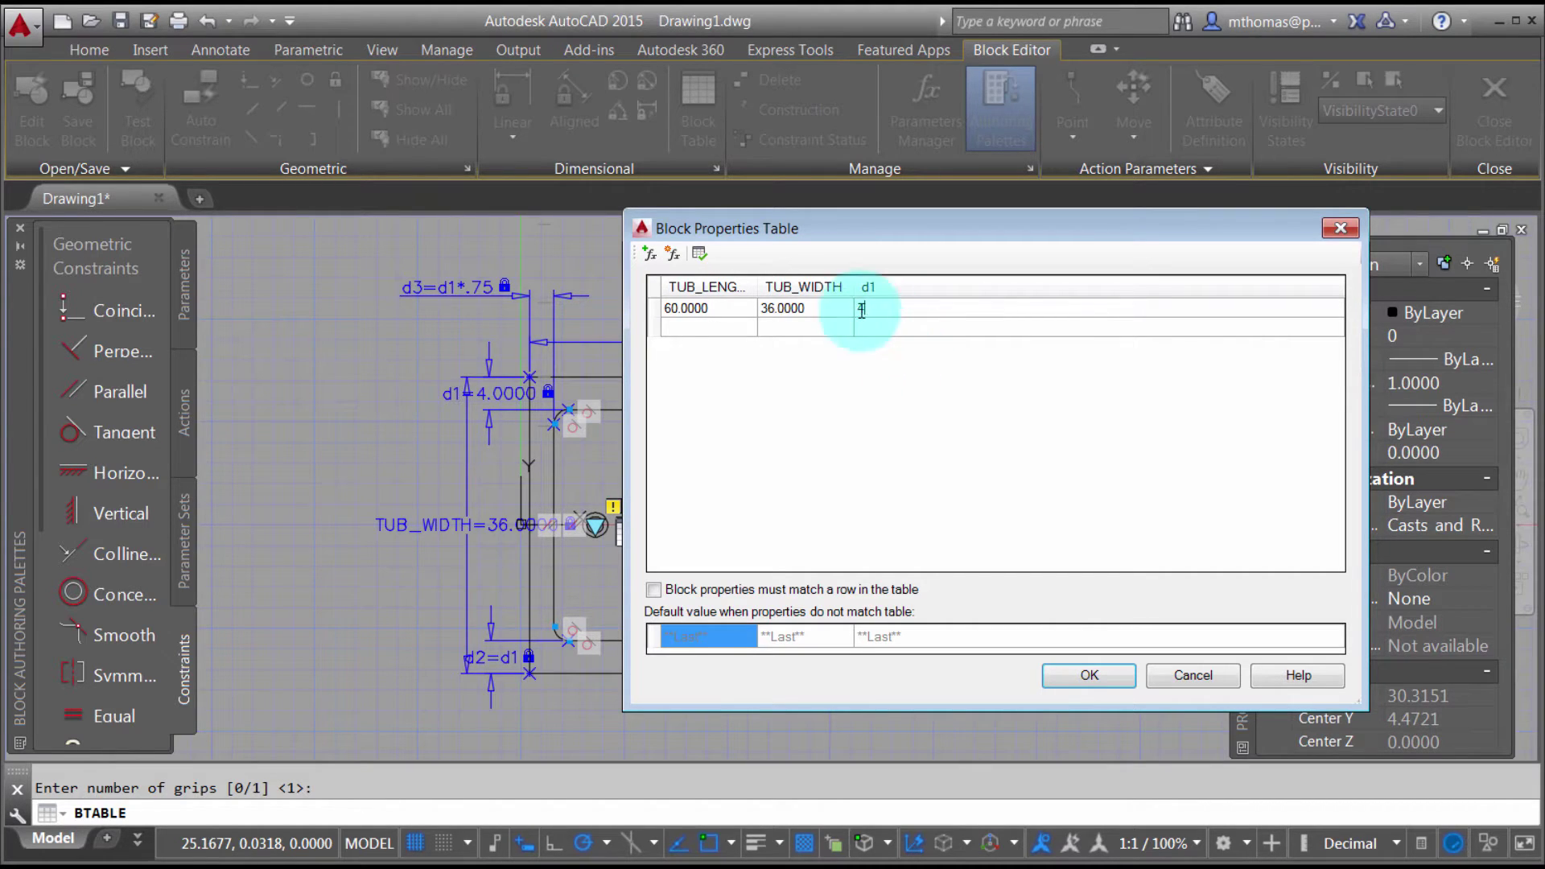
Step: Enter the second row: length 60, width 30 from the dropdown, d1 3.75
click(708, 331)
click(704, 332)
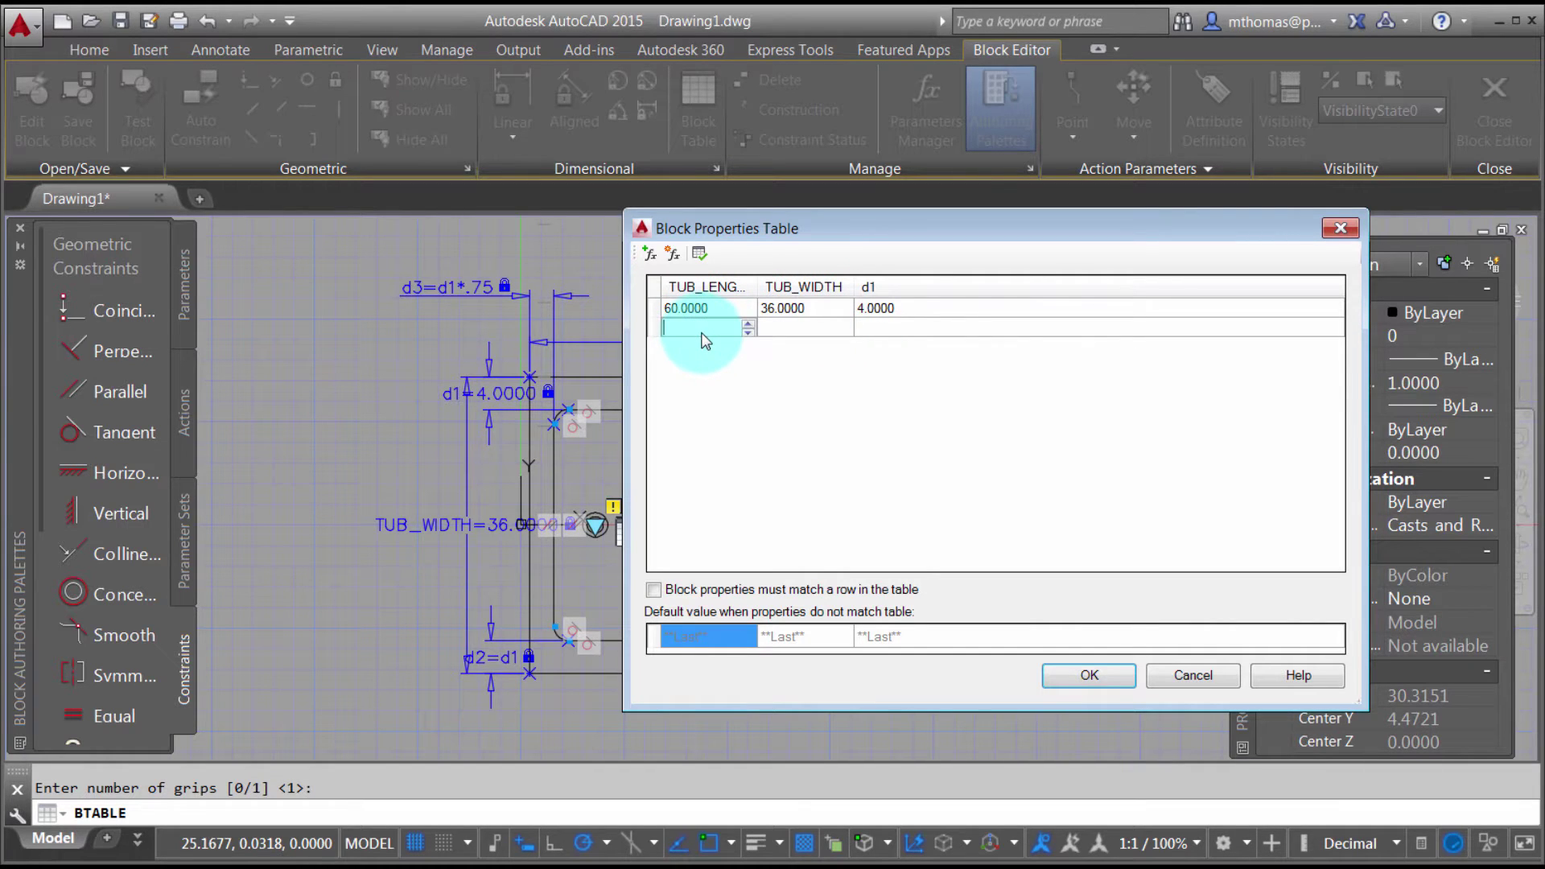
text(60)
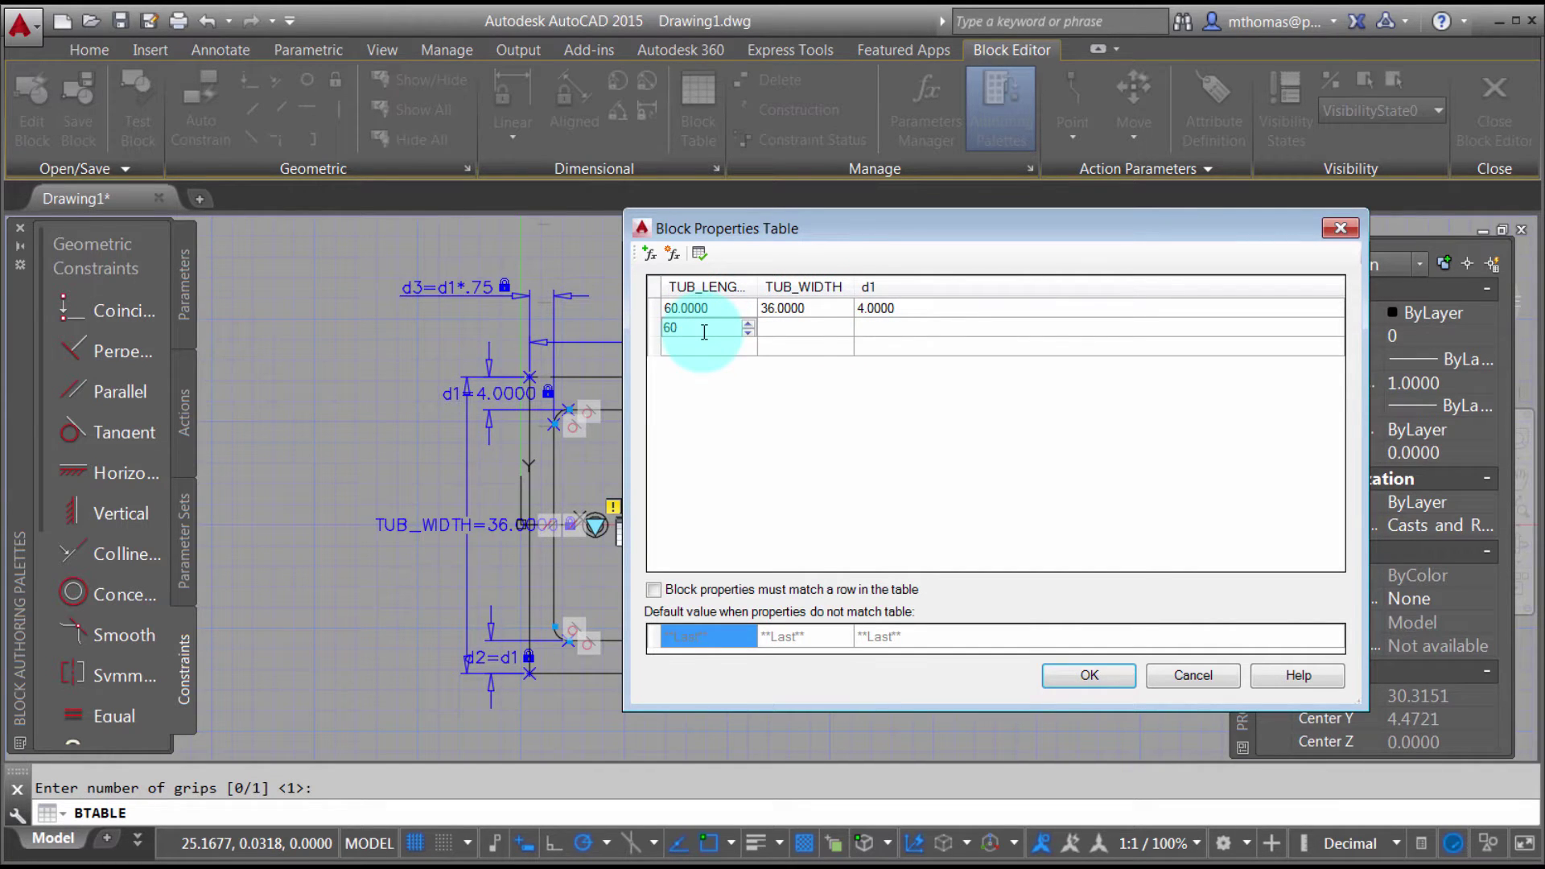
click(800, 328)
click(837, 329)
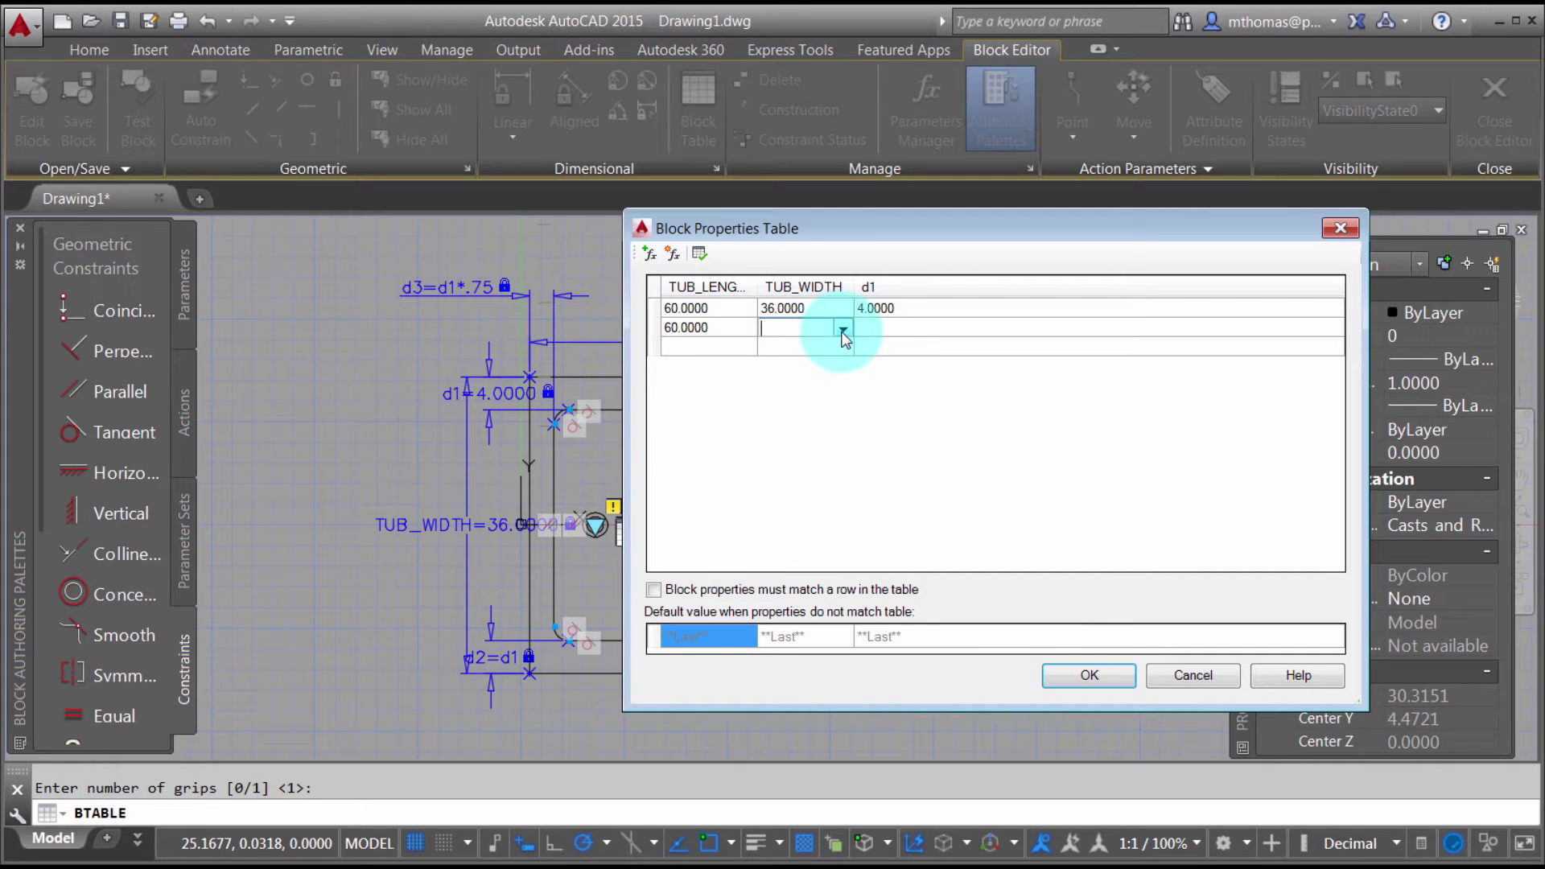
click(842, 327)
click(826, 347)
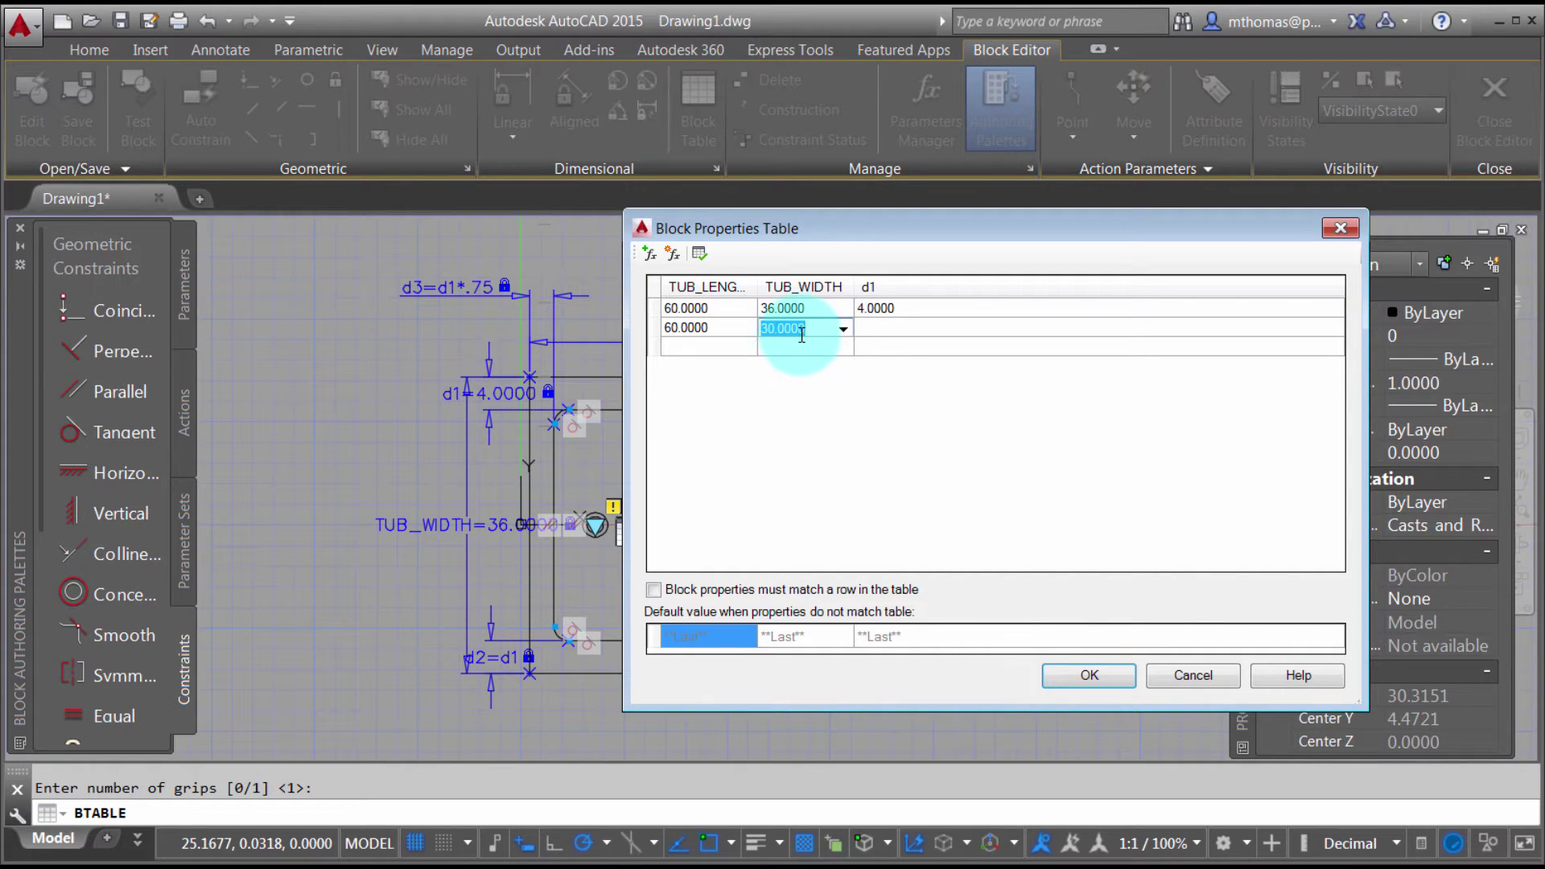
click(885, 328)
click(883, 326)
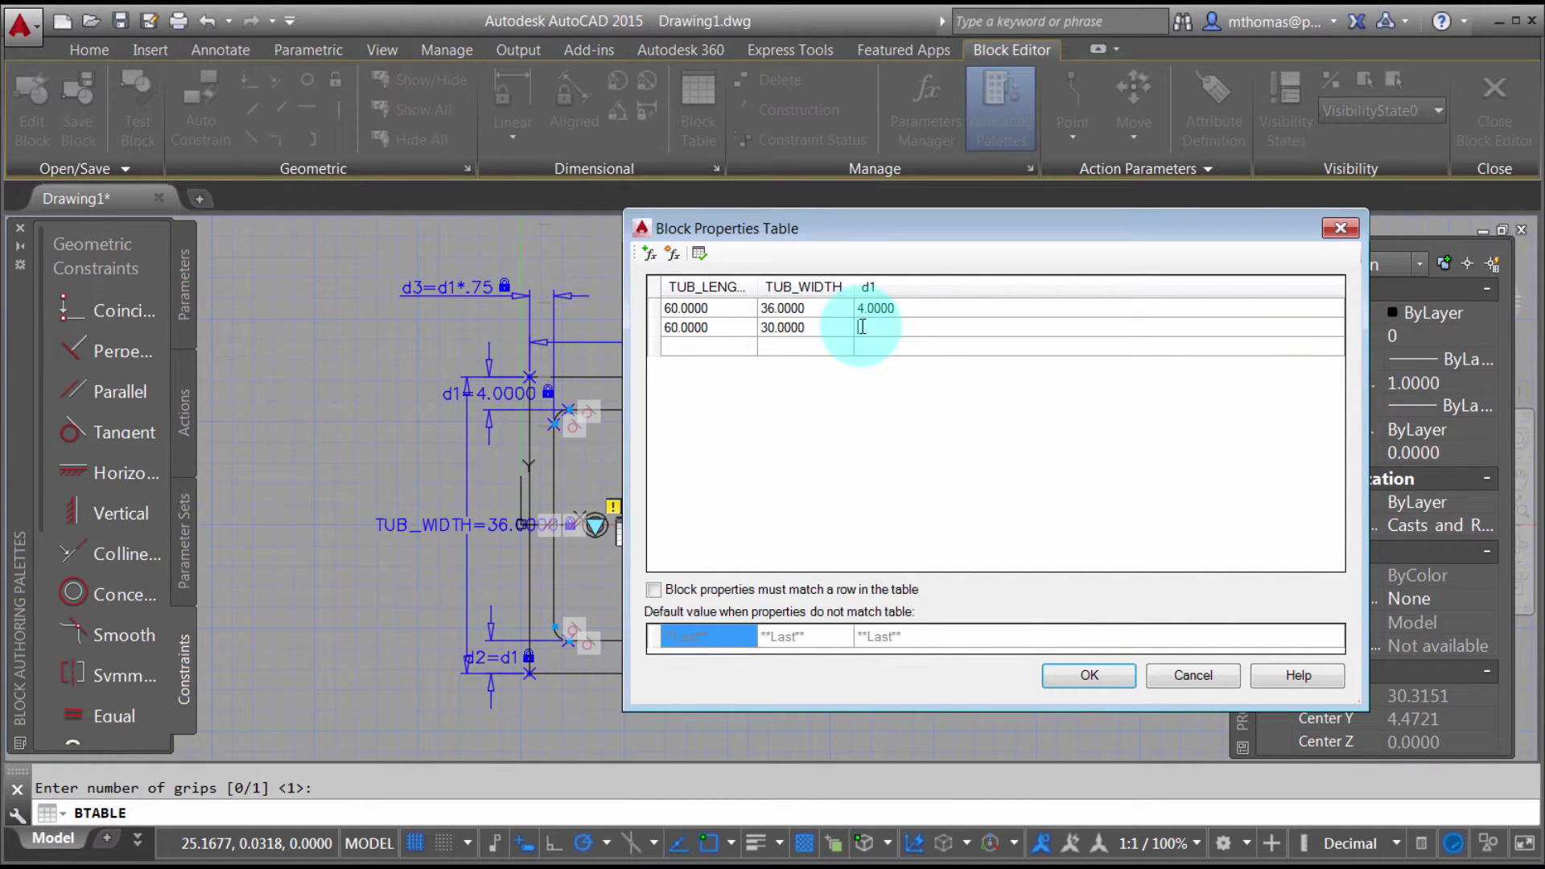
text(3.75)
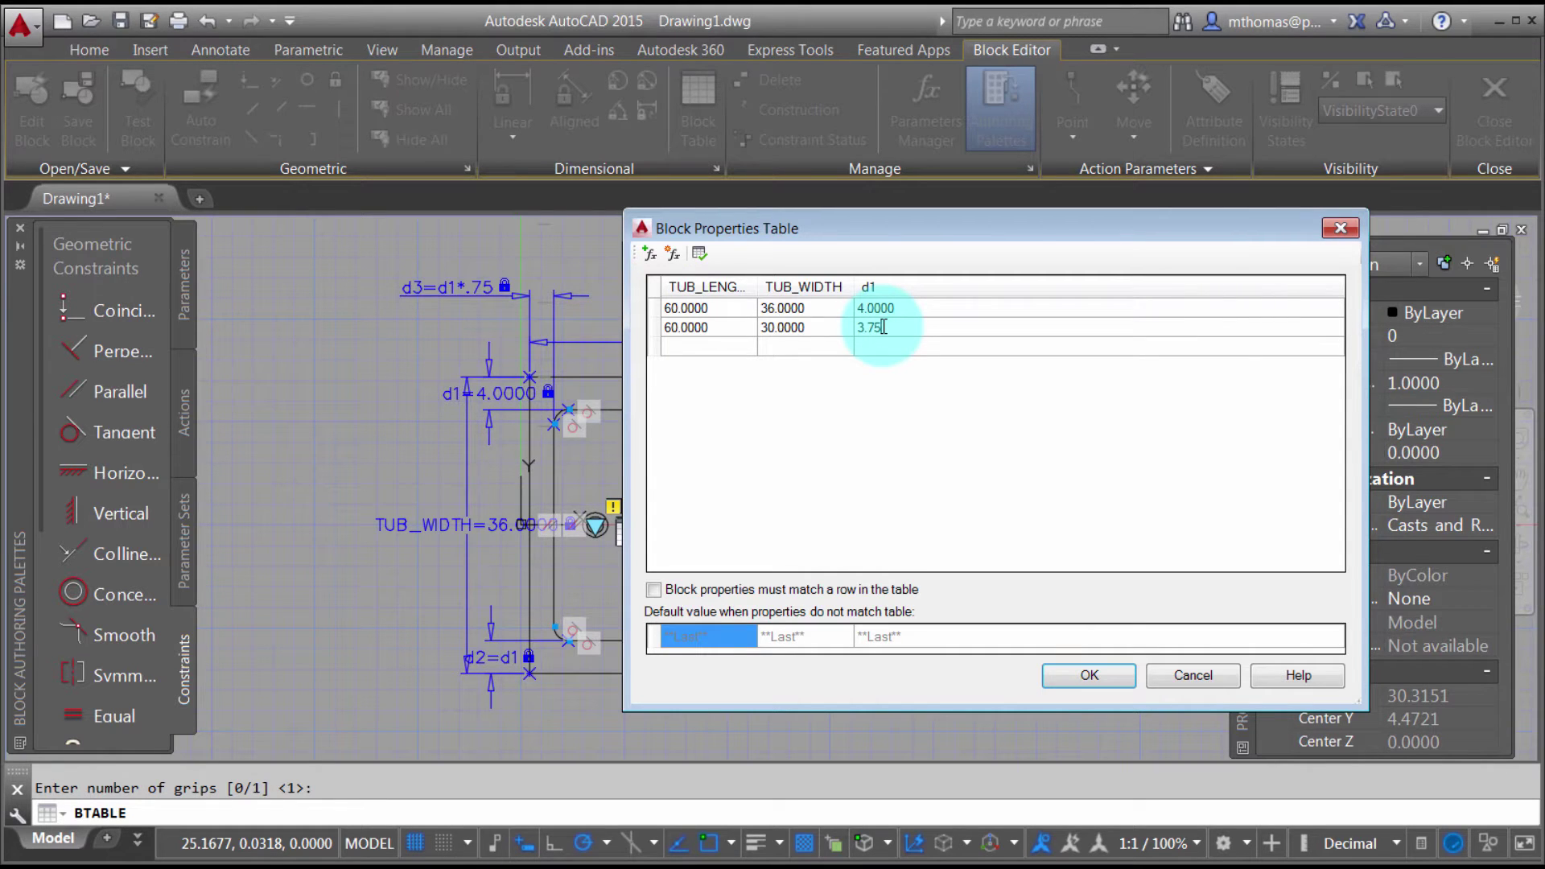
key(Return)
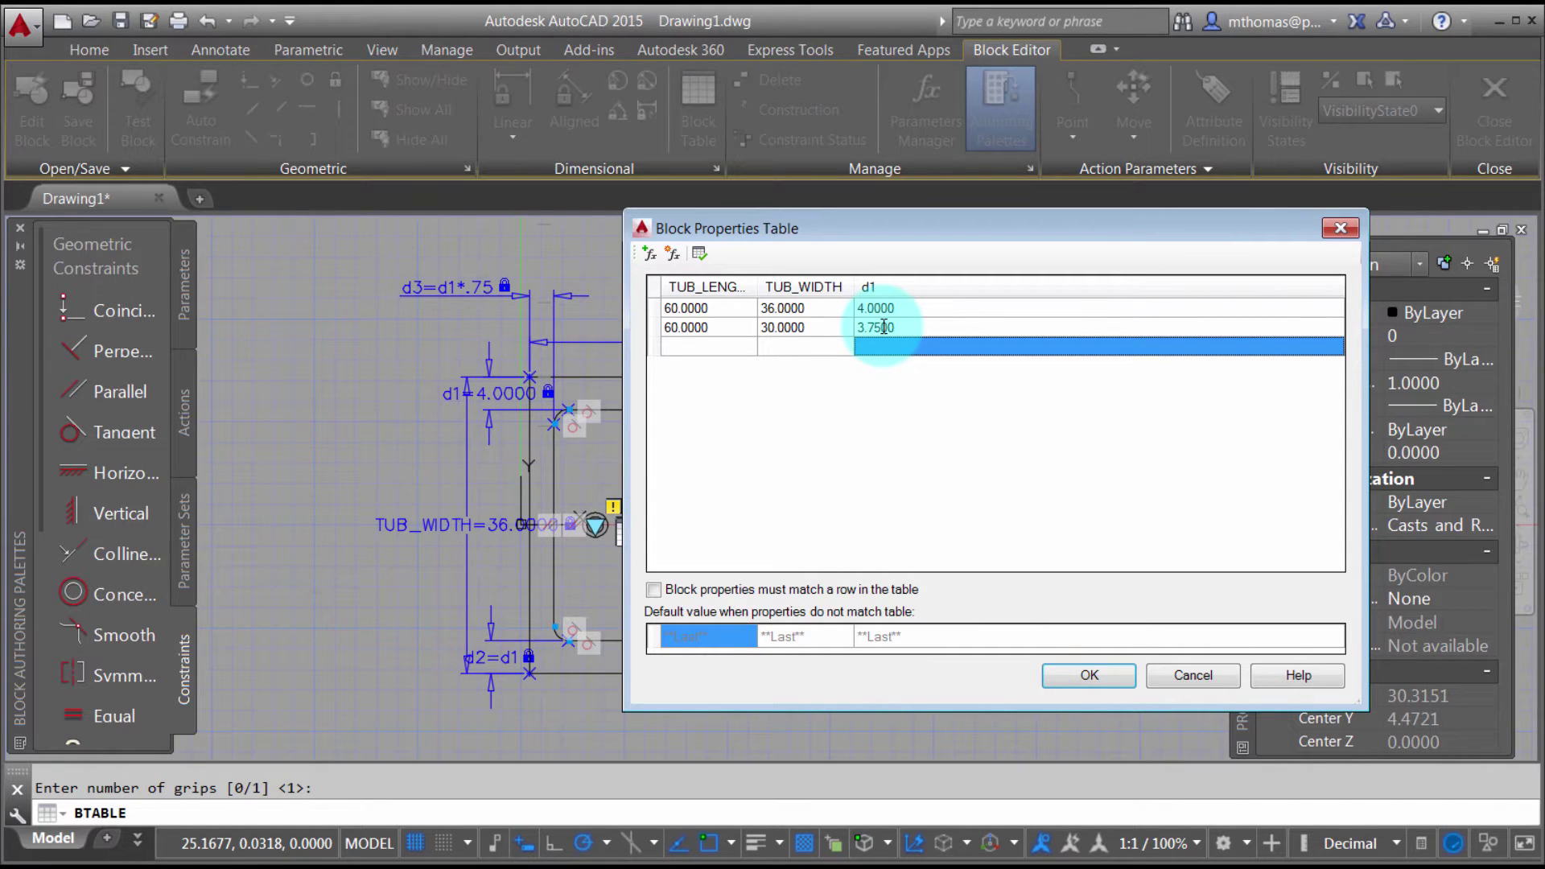
Step: Enter the third row: length 72 (correcting an invalid 66), width 45, d1 6
click(708, 344)
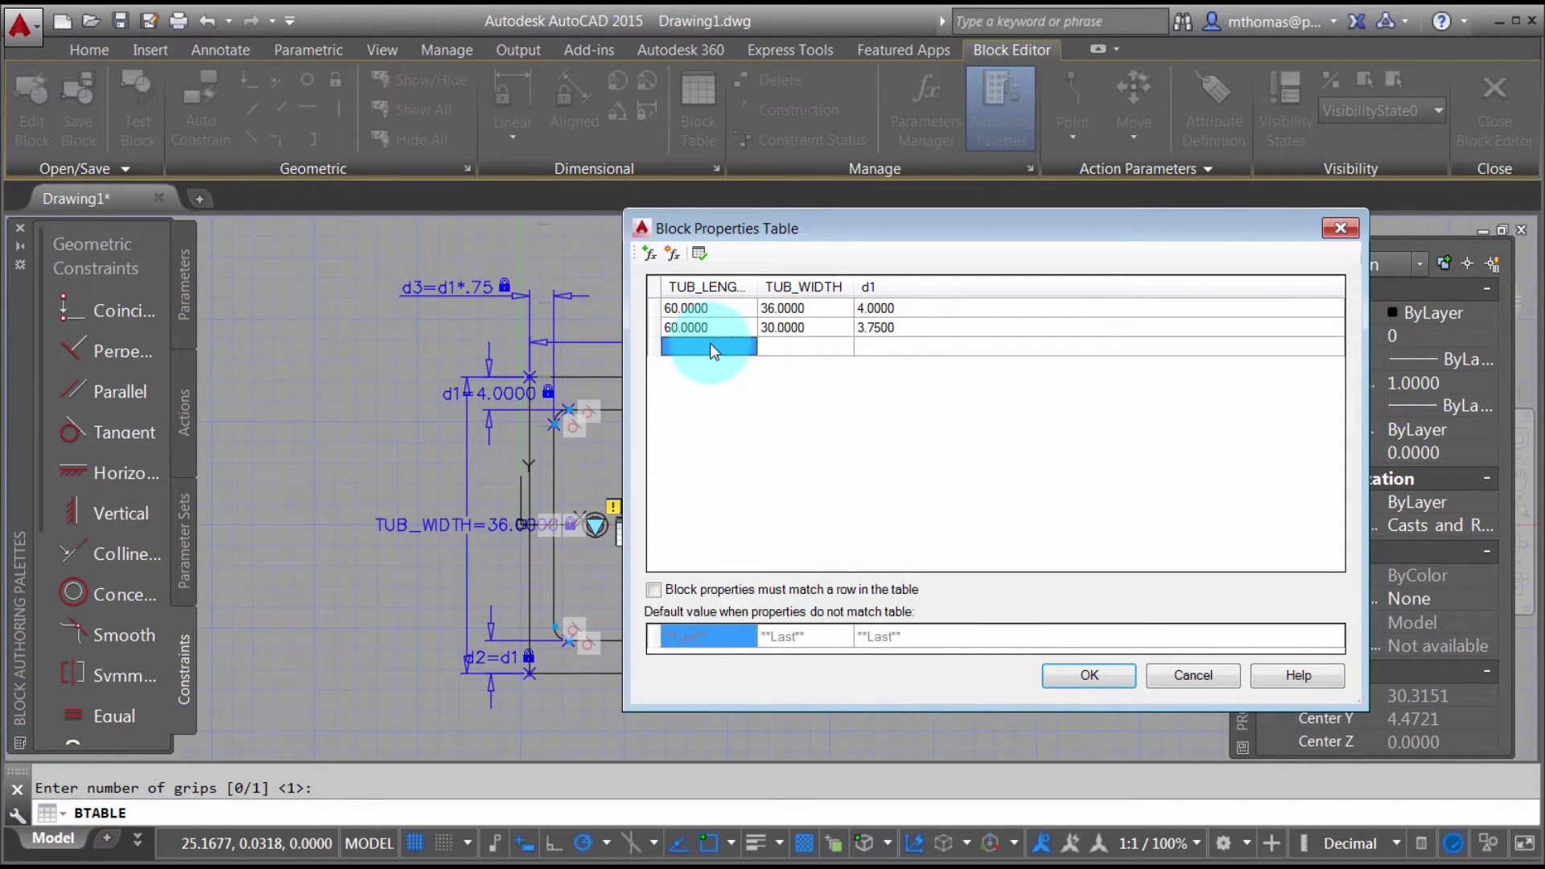
click(716, 346)
text(66)
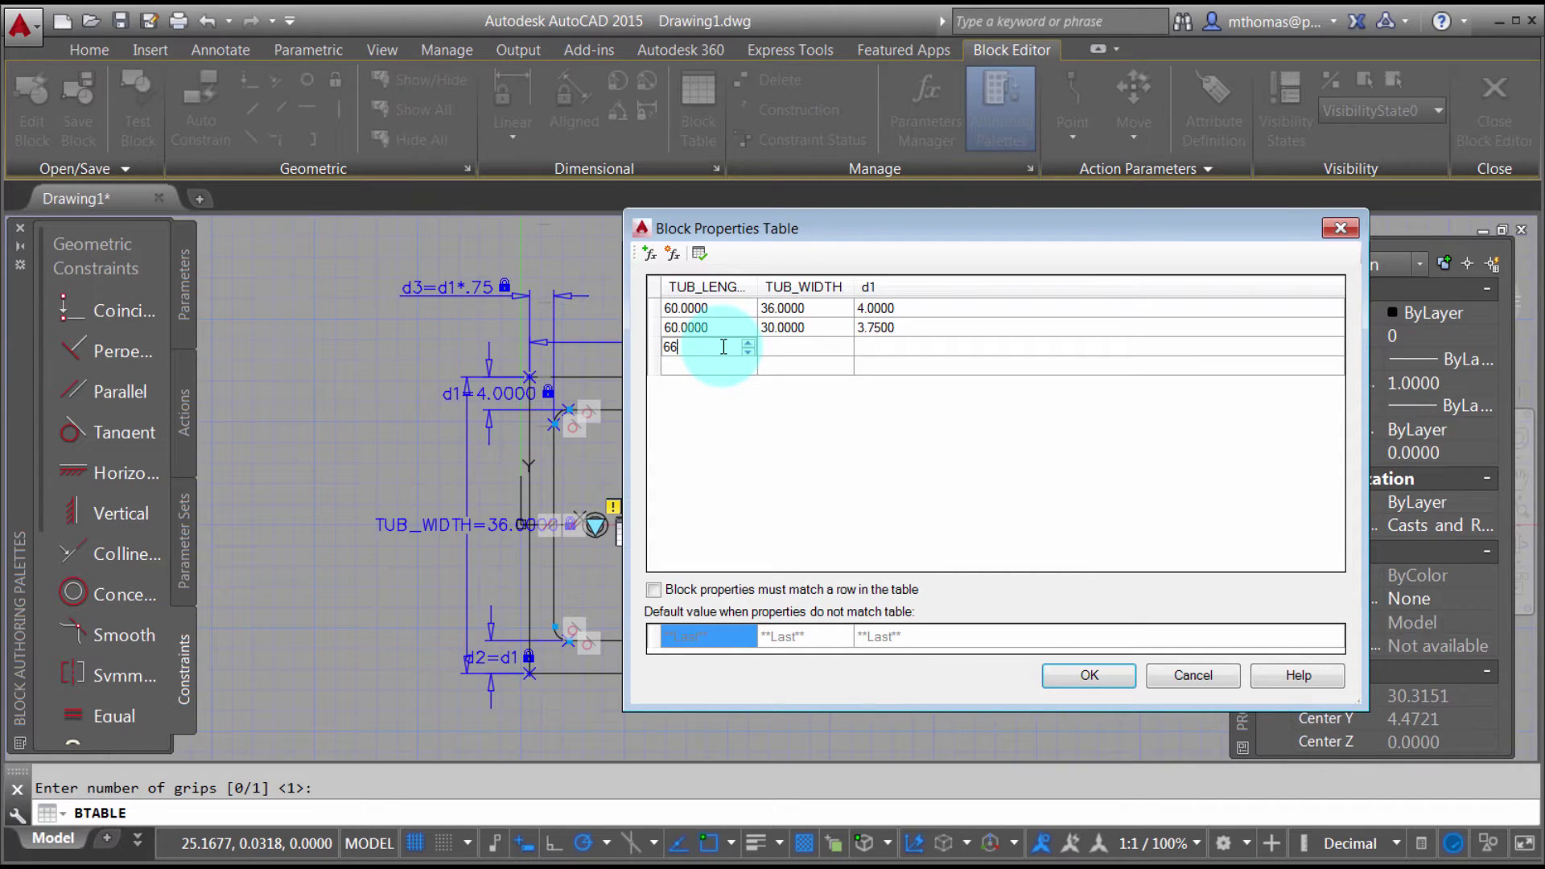
key(Return)
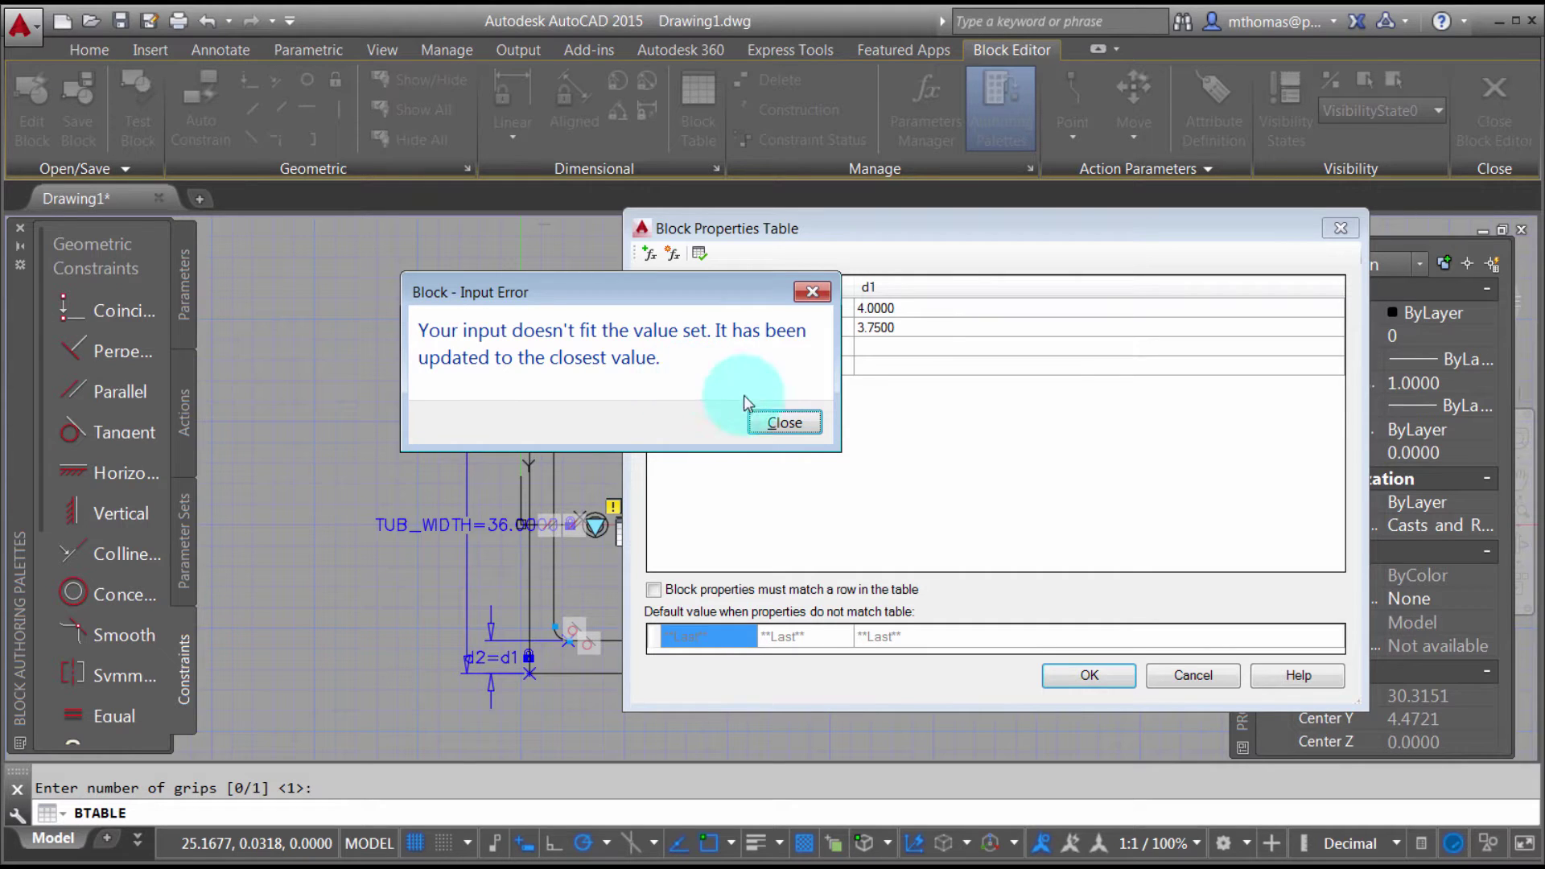
click(785, 424)
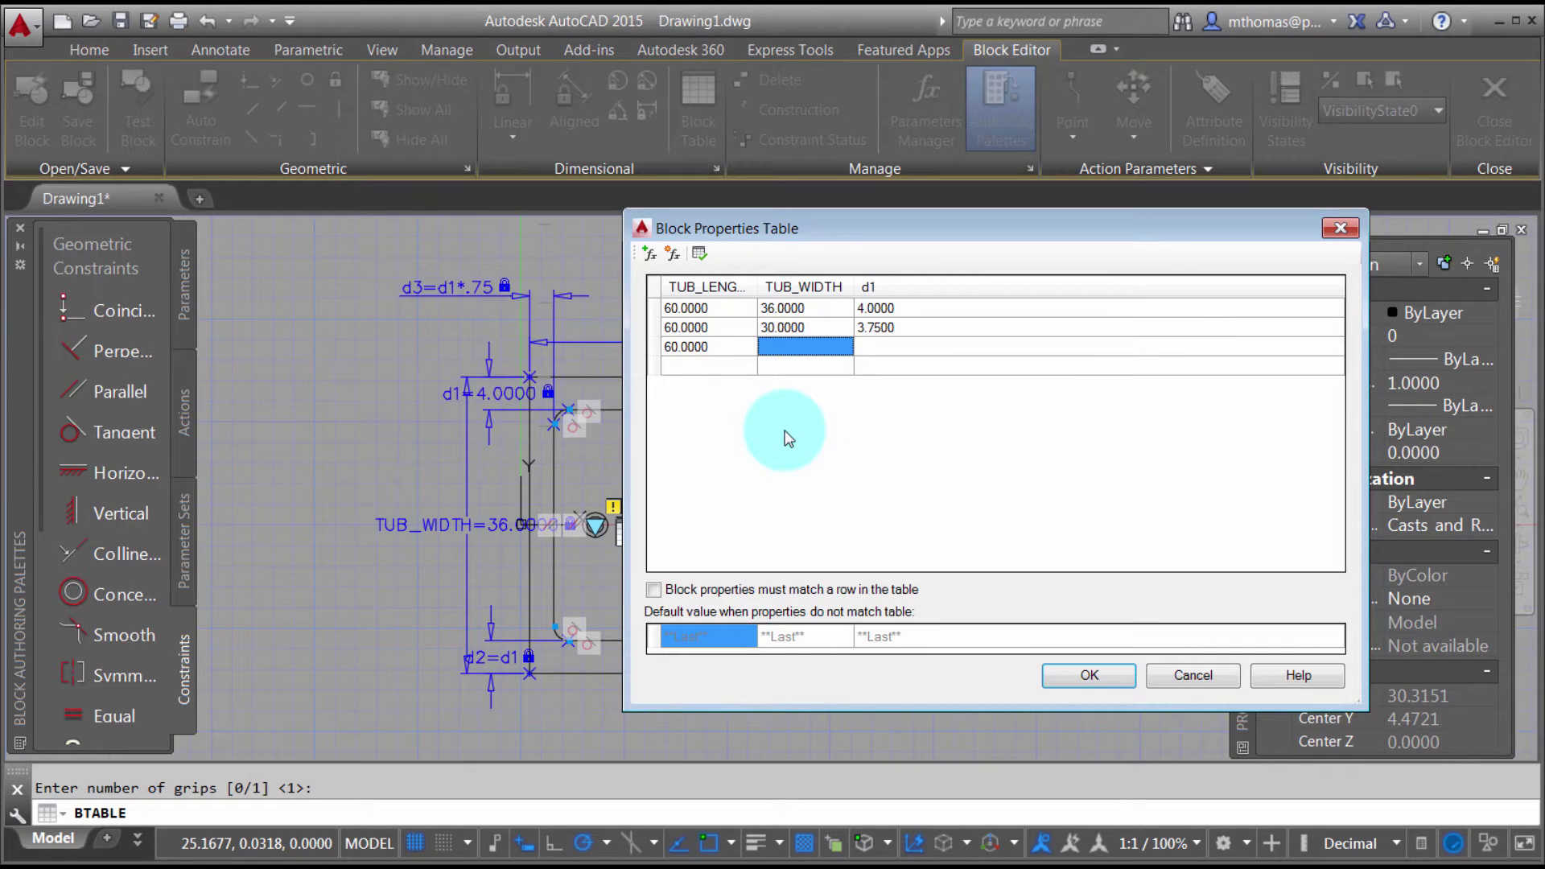
double_click(703, 348)
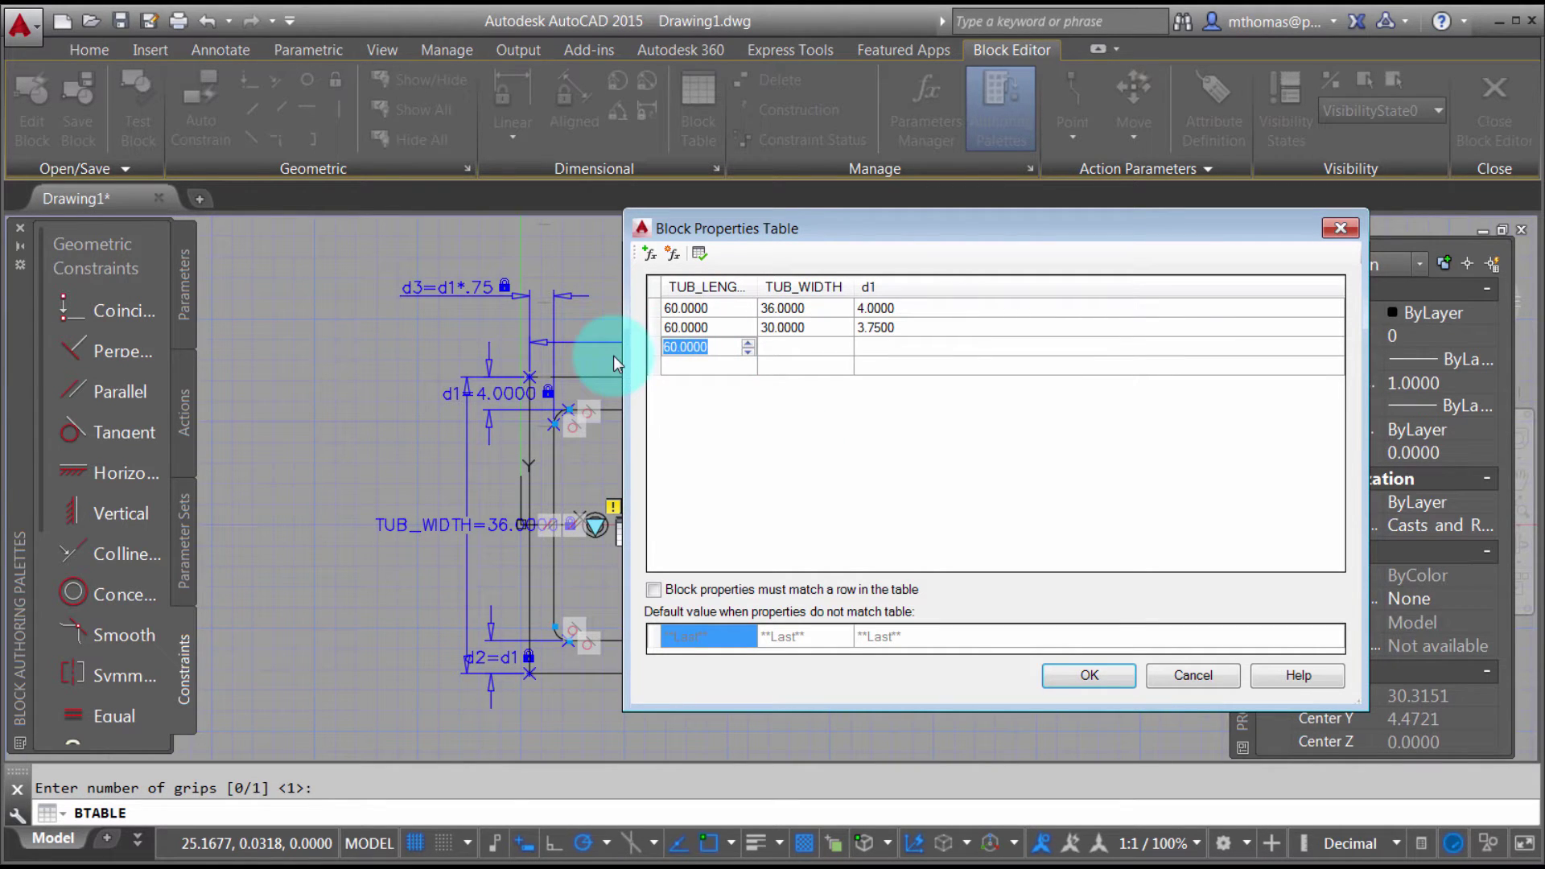
text(72)
key(Tab)
click(816, 348)
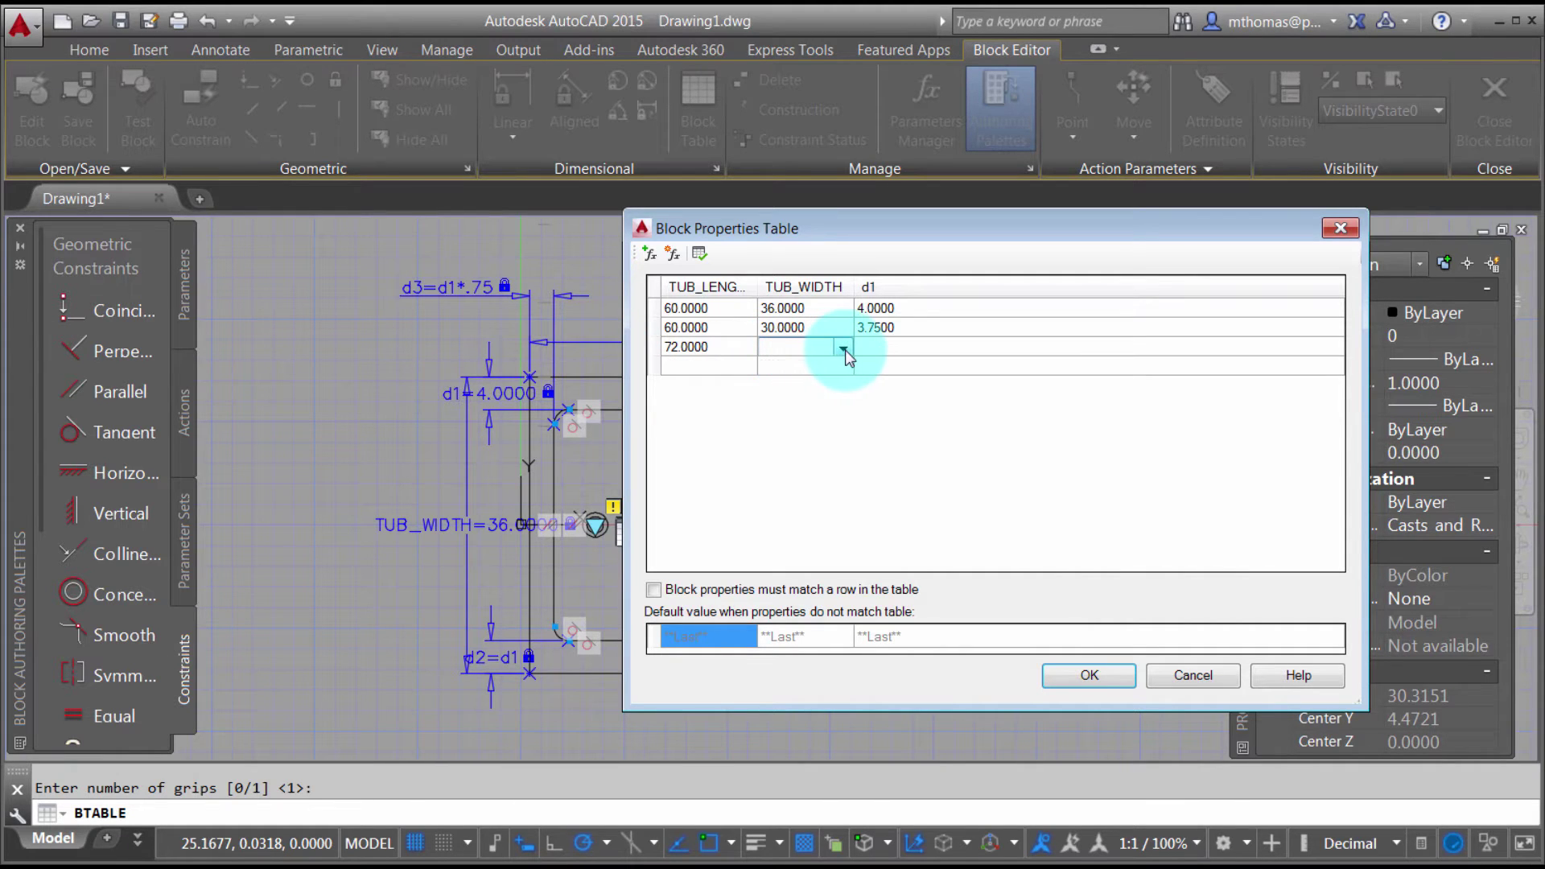
click(843, 348)
click(803, 399)
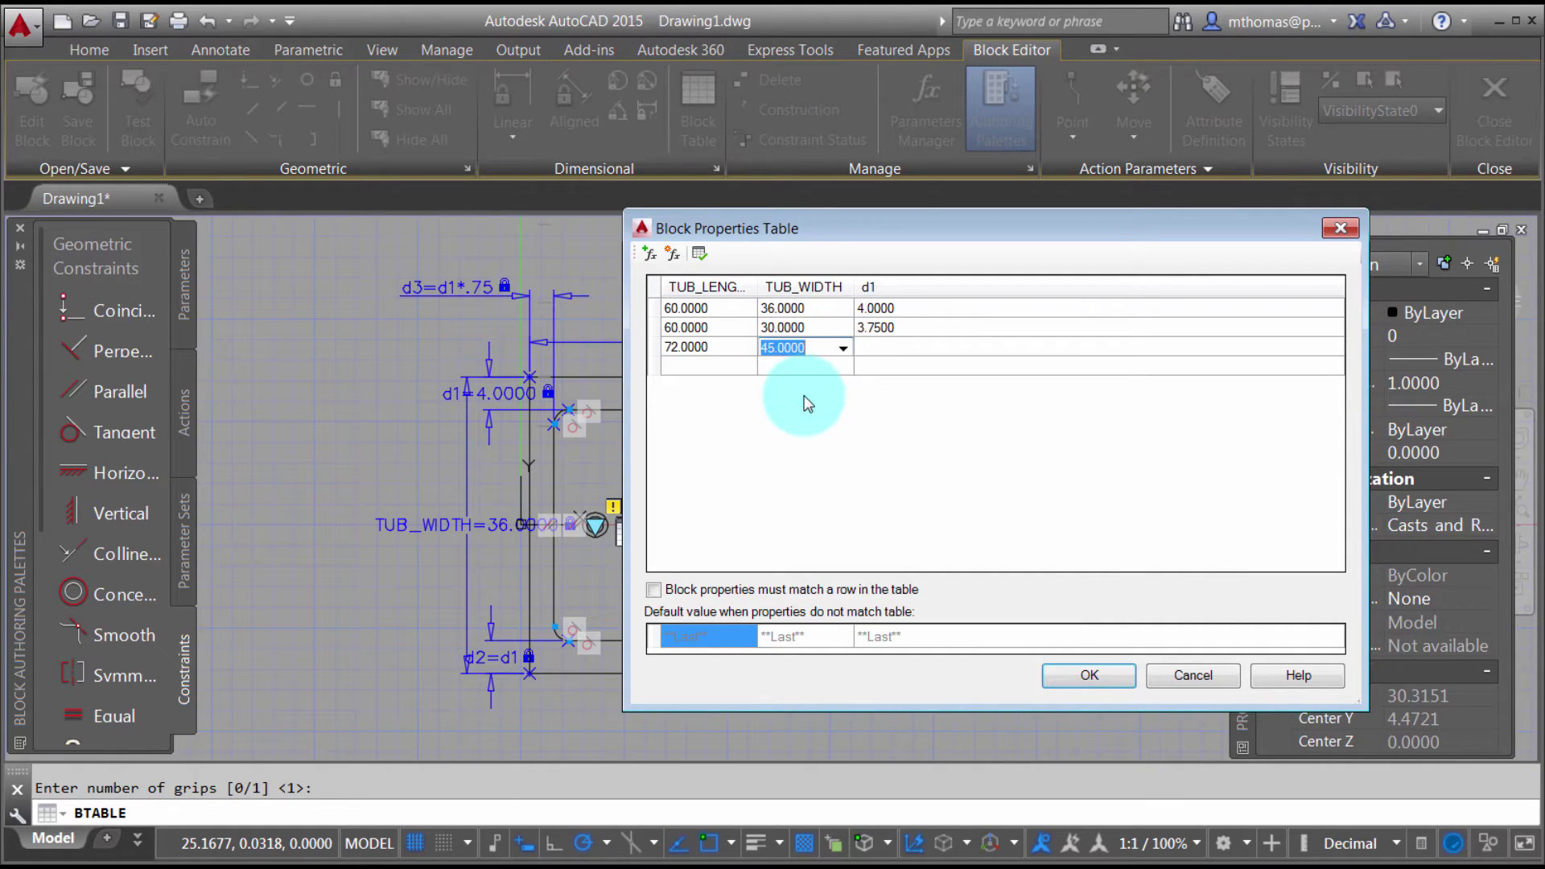
click(887, 348)
click(887, 351)
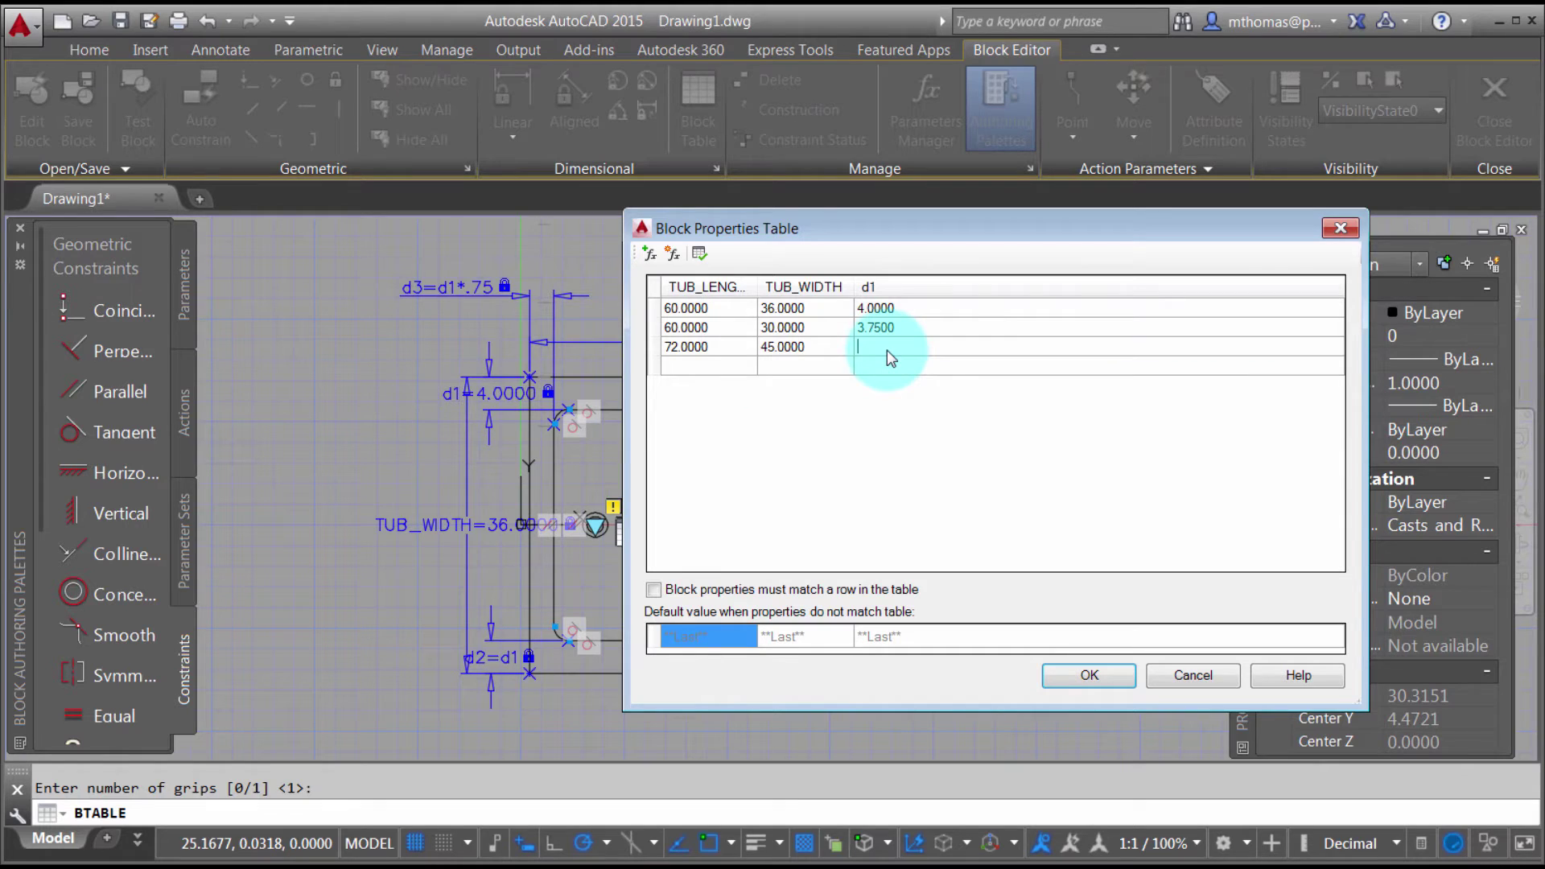
text(6)
key(Return)
Step: Enter the fourth row: length 72, width 54.5 from the dropdown, d1 6.5
click(741, 364)
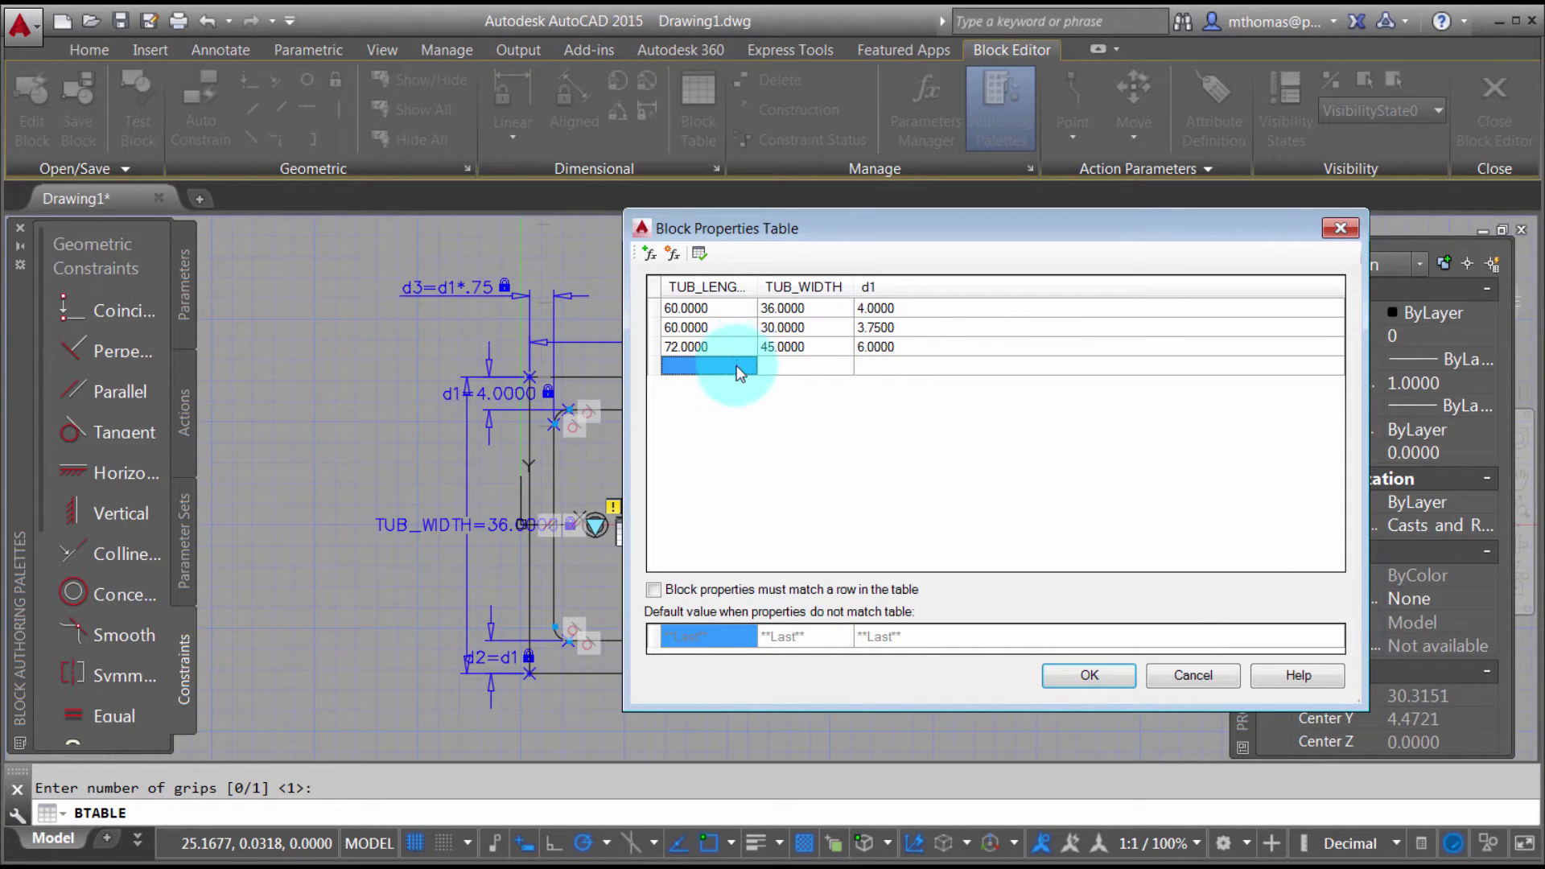
click(740, 366)
text(72)
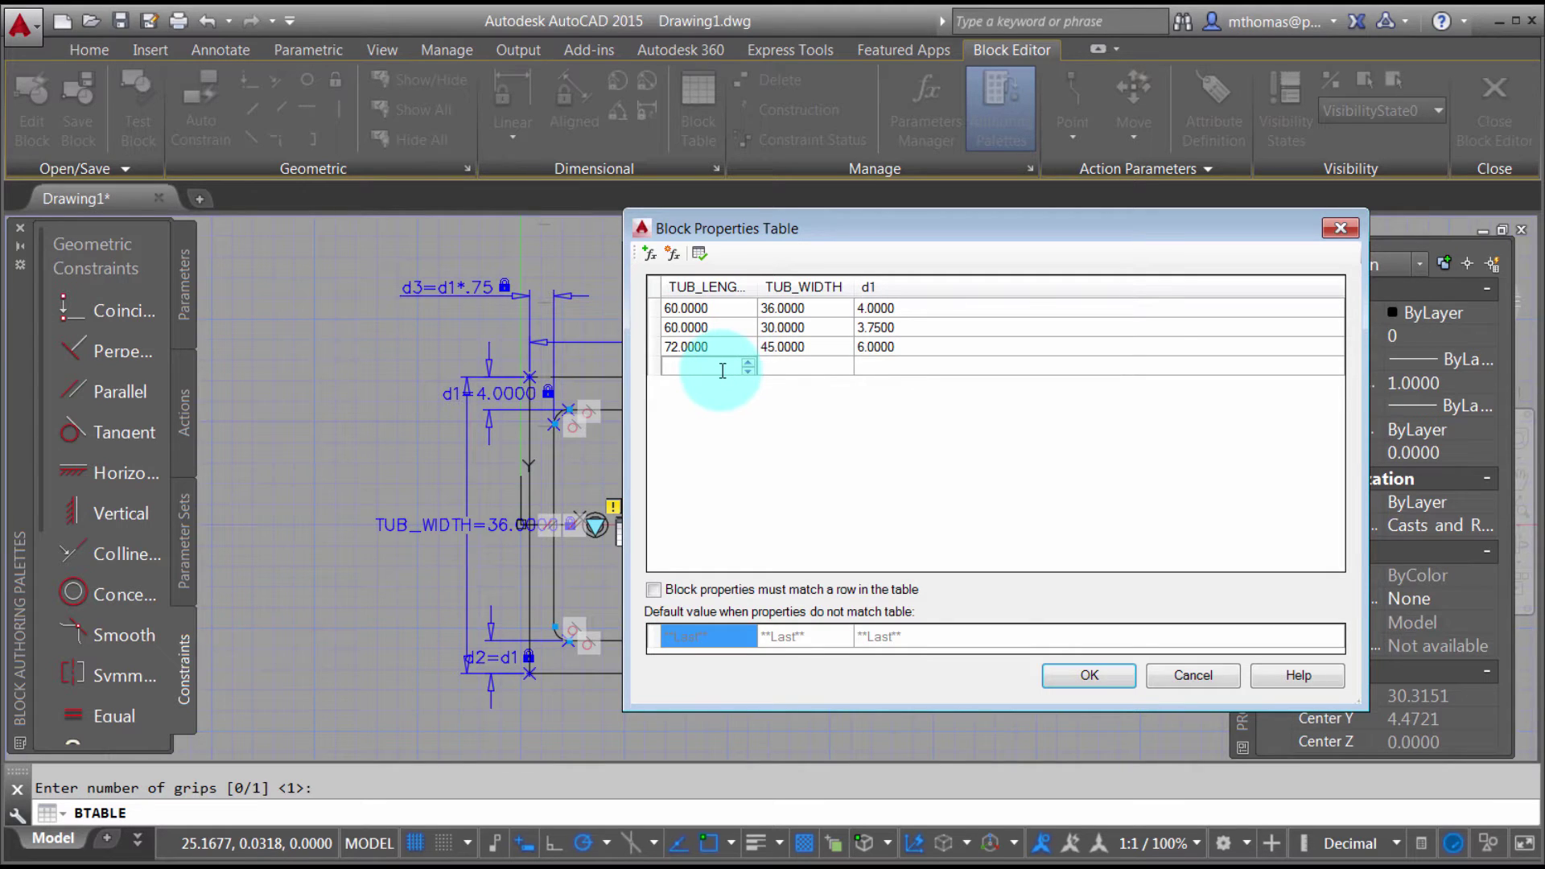
click(829, 370)
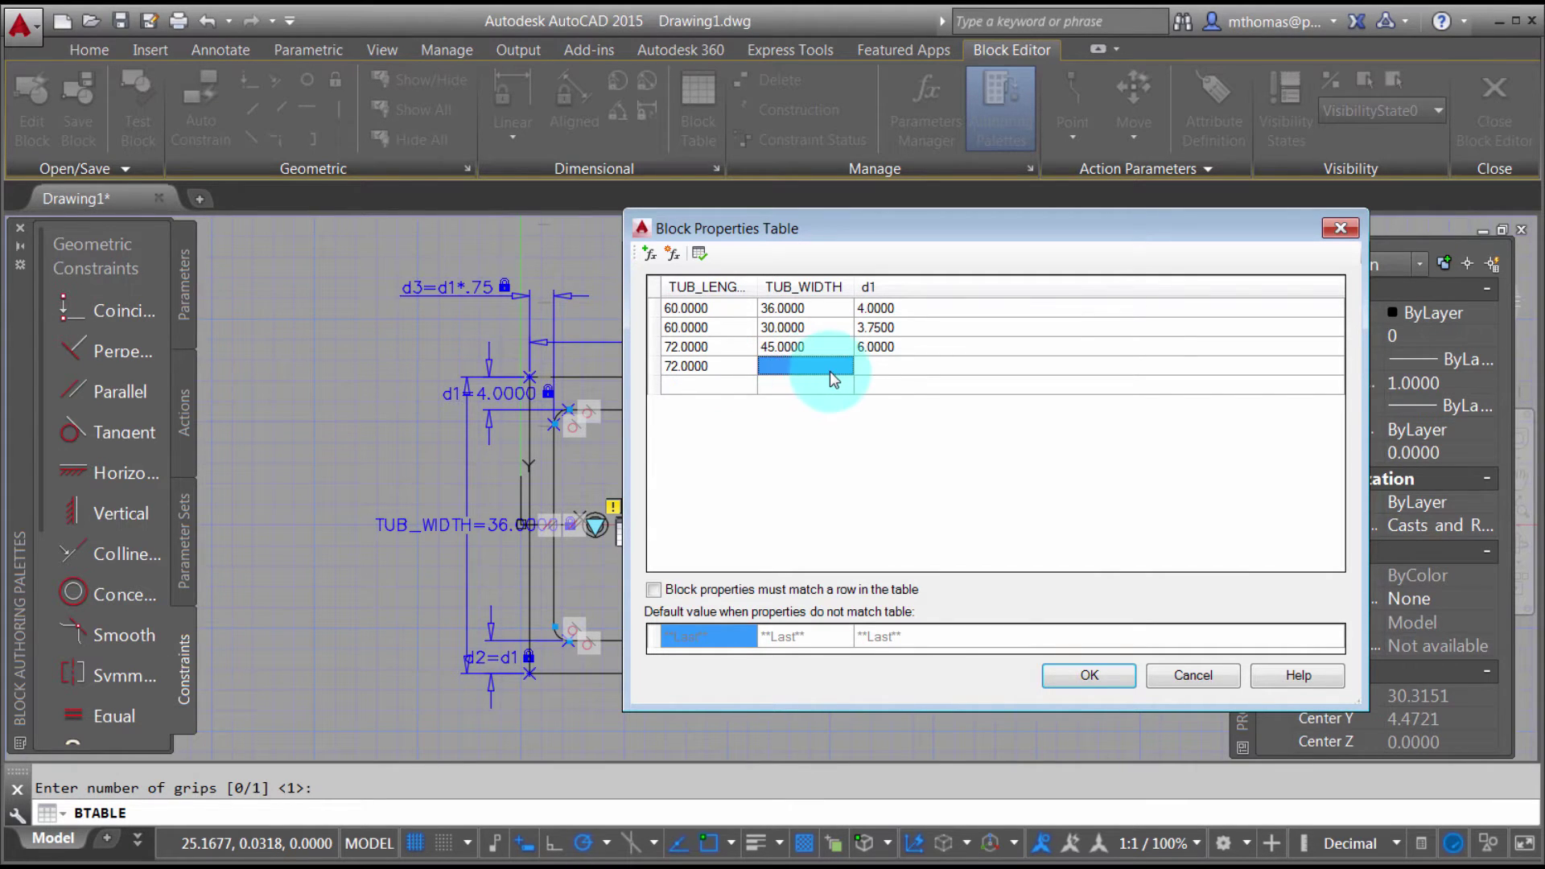
click(837, 365)
click(842, 366)
click(785, 434)
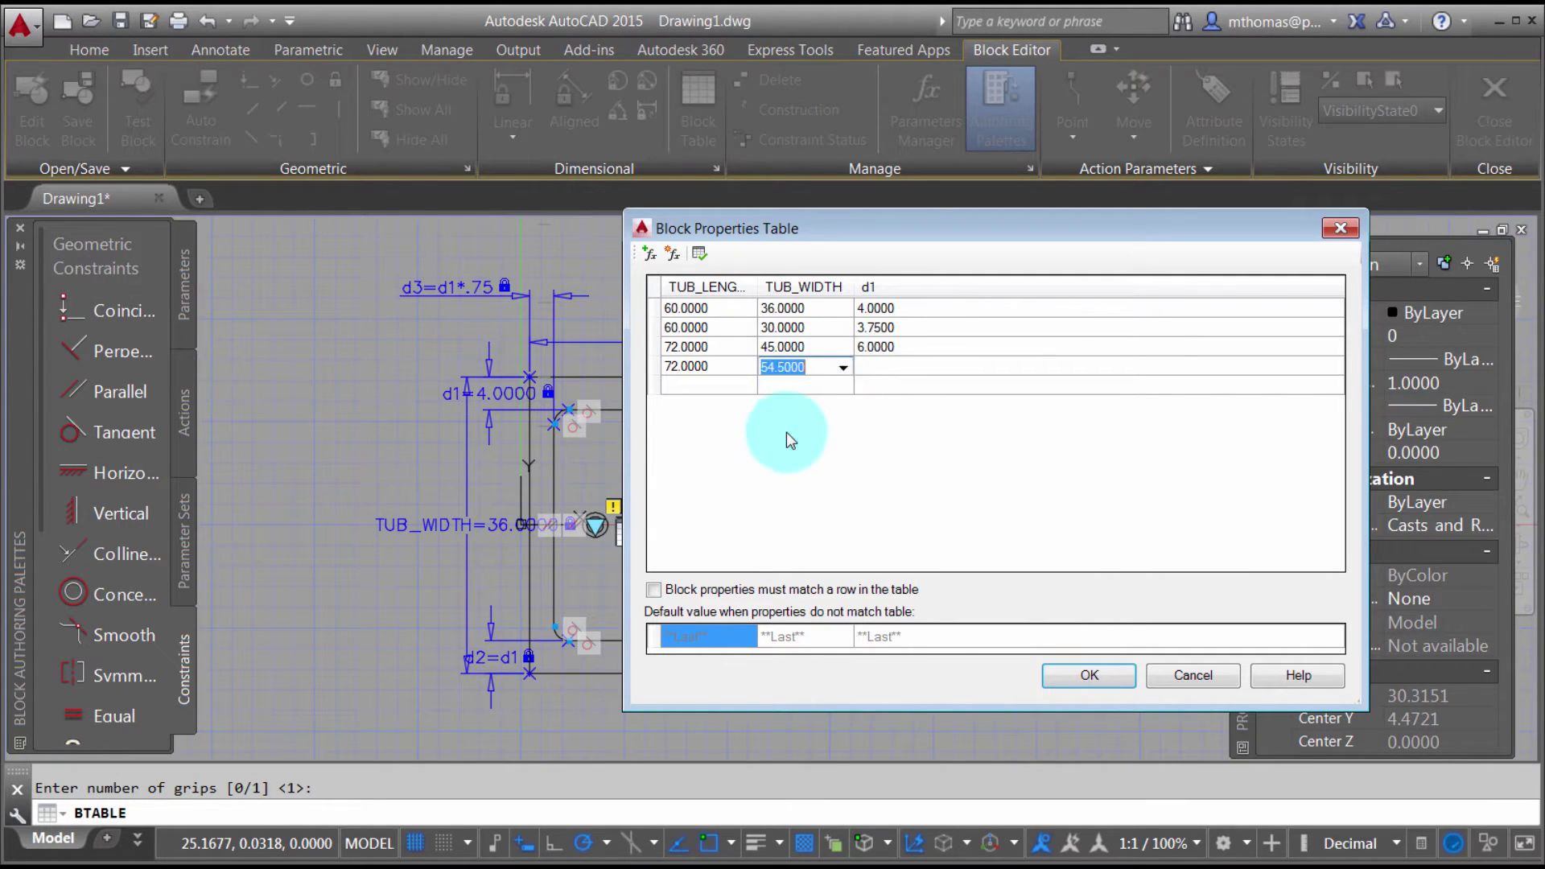
click(896, 365)
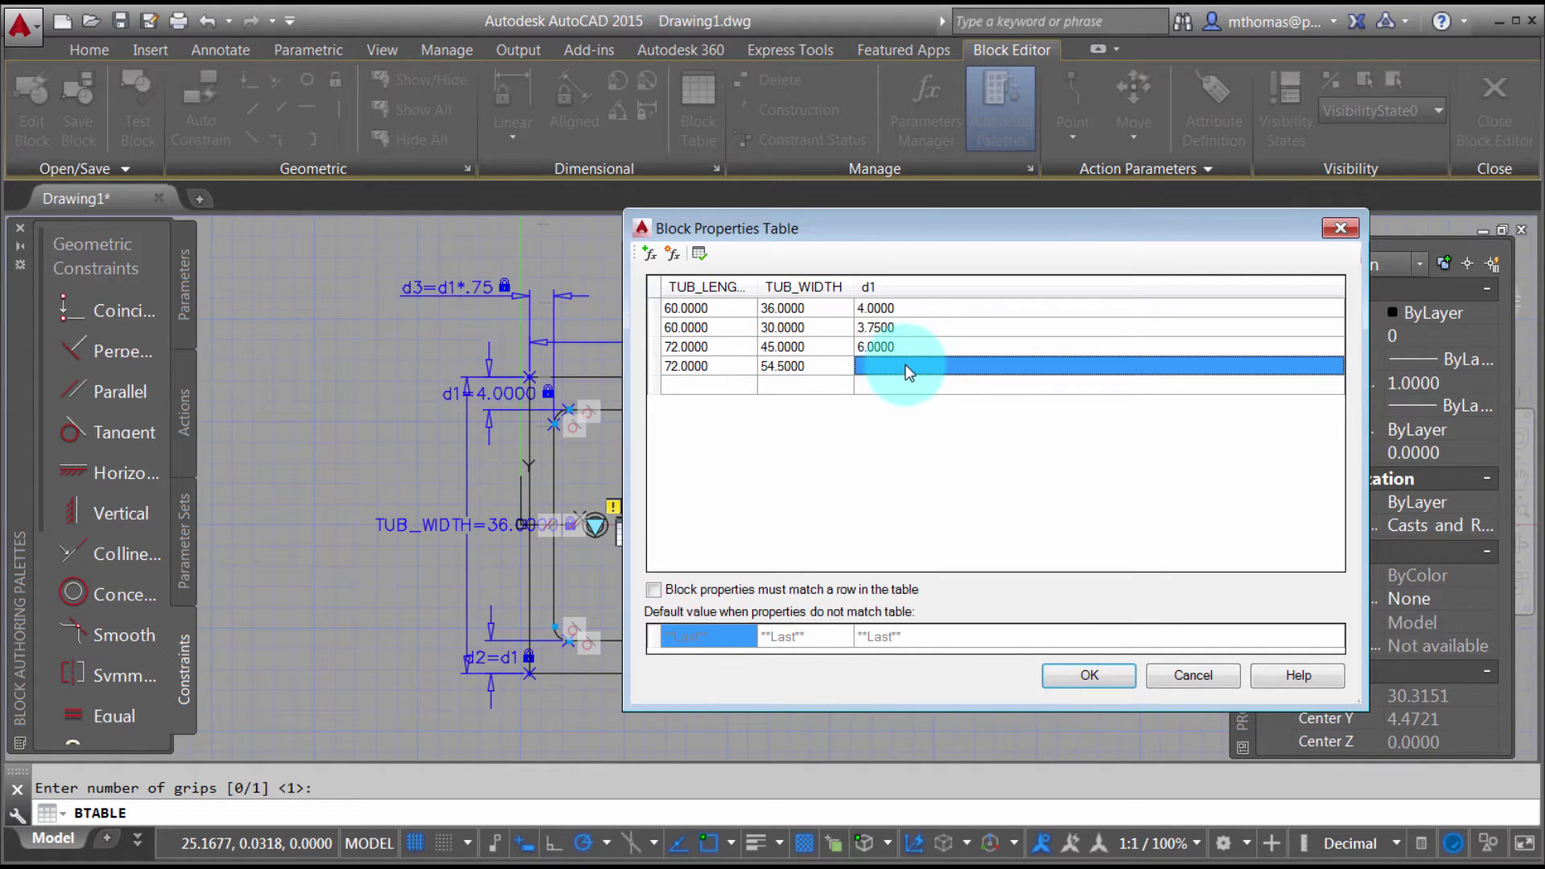
click(903, 367)
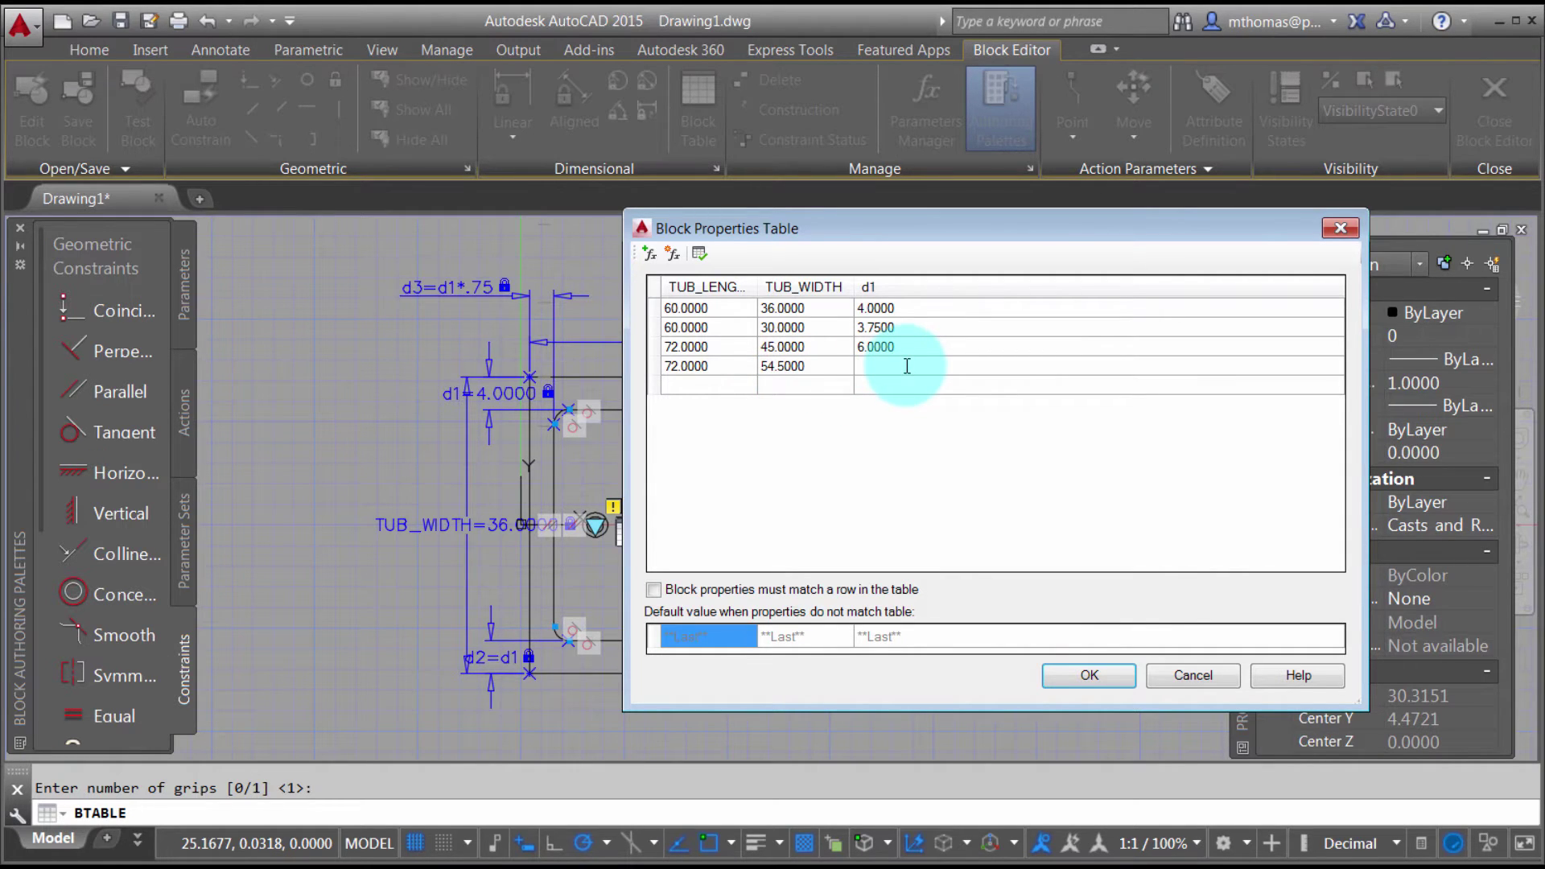
text(6.5)
key(Return)
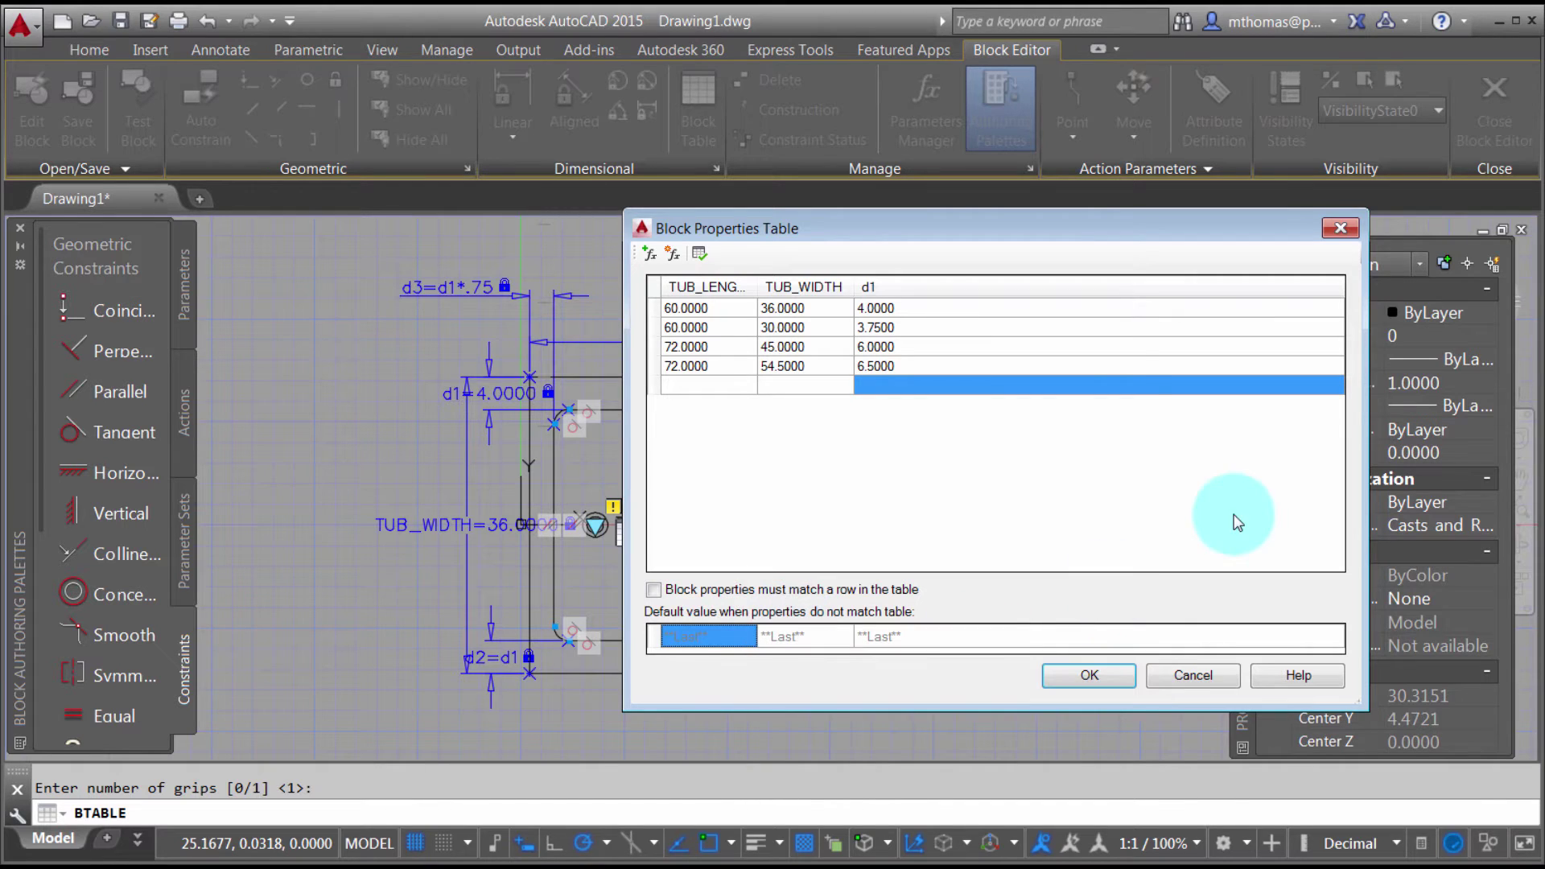
Step: Accept the lookup table, open a Test Block window and select the tub
click(1091, 678)
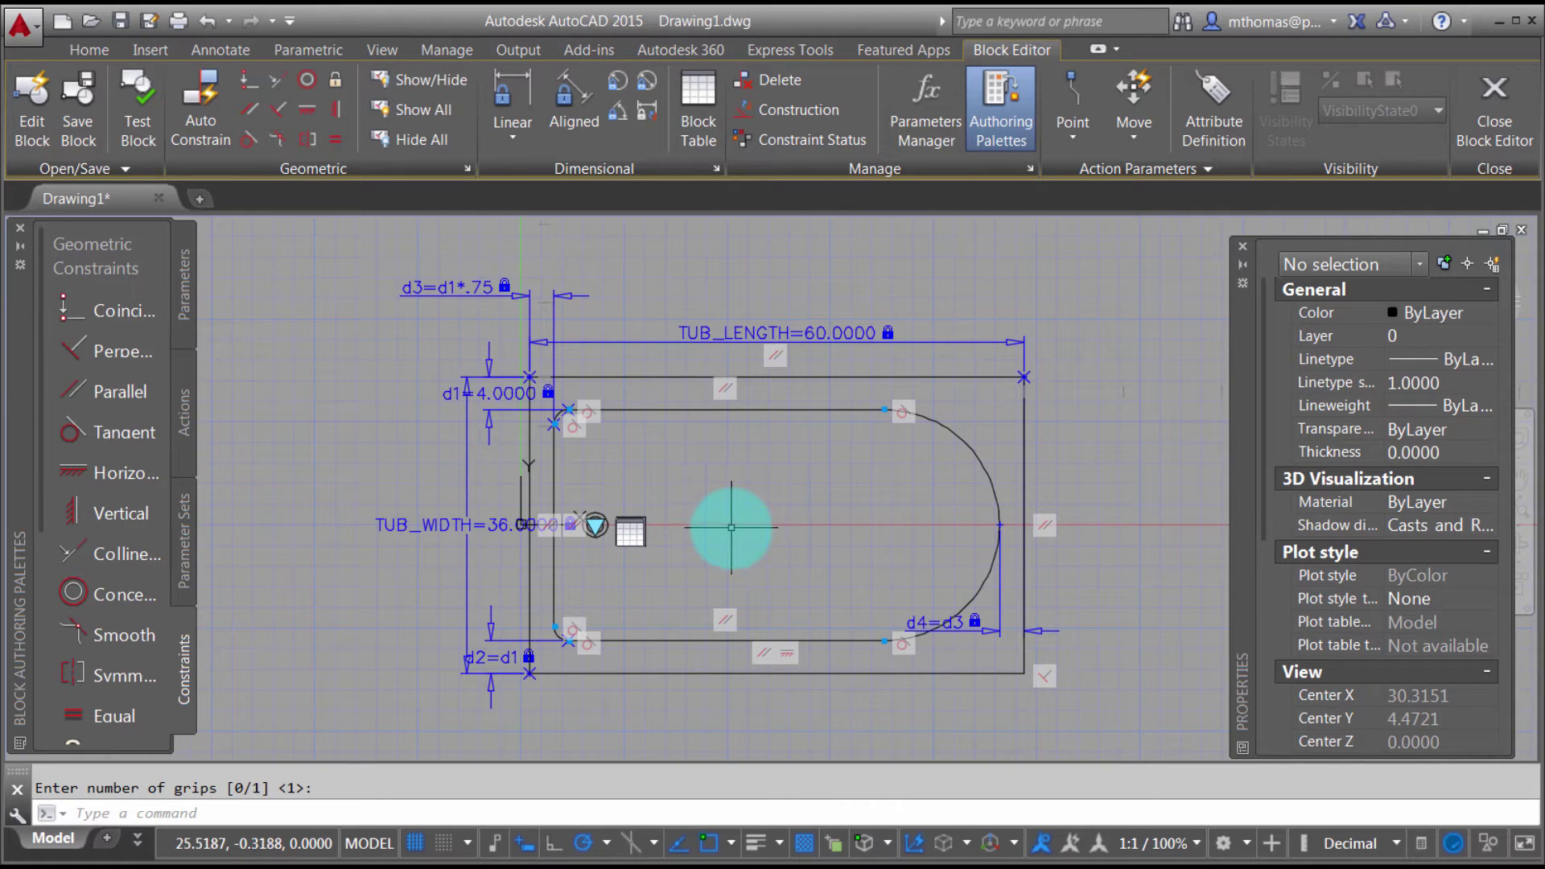
click(138, 104)
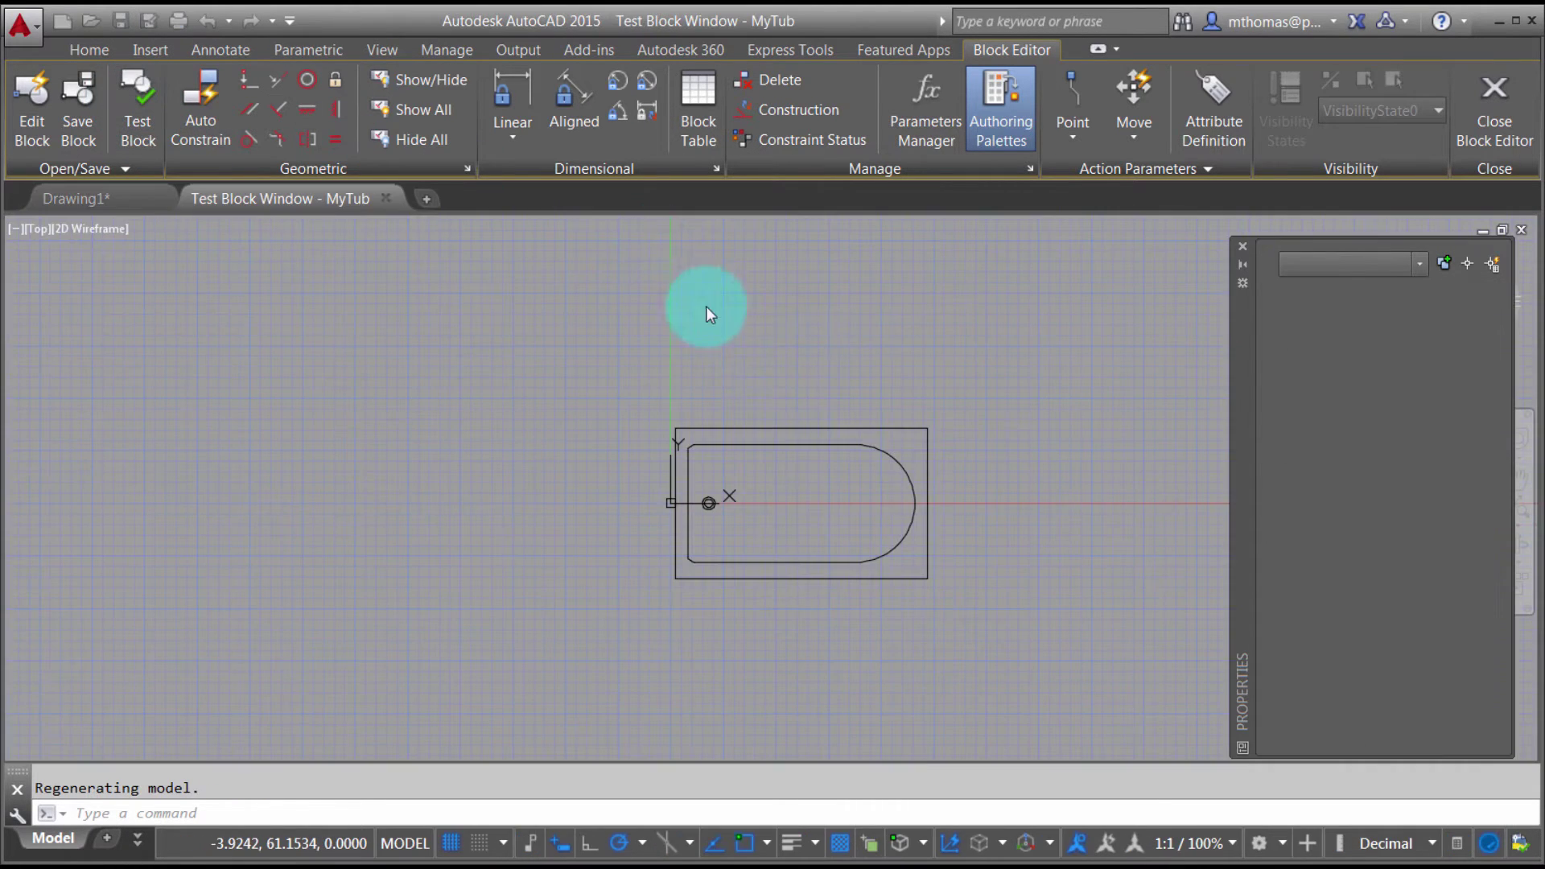
scroll(786, 534, up, 3)
middle_drag(786, 534, 738, 473)
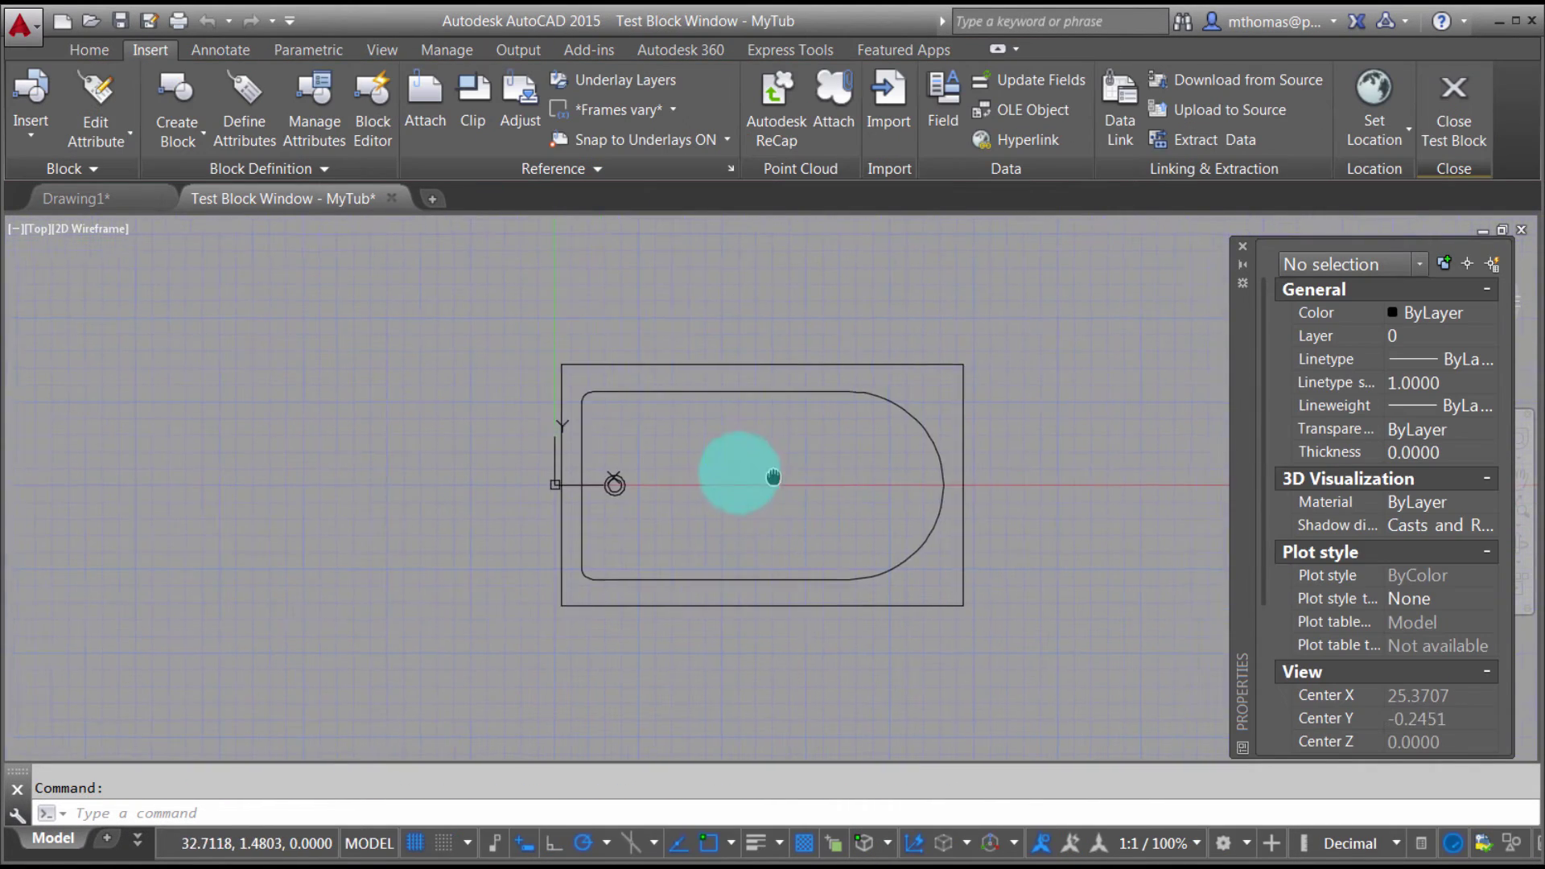
scroll(753, 391, down, 1)
click(754, 391)
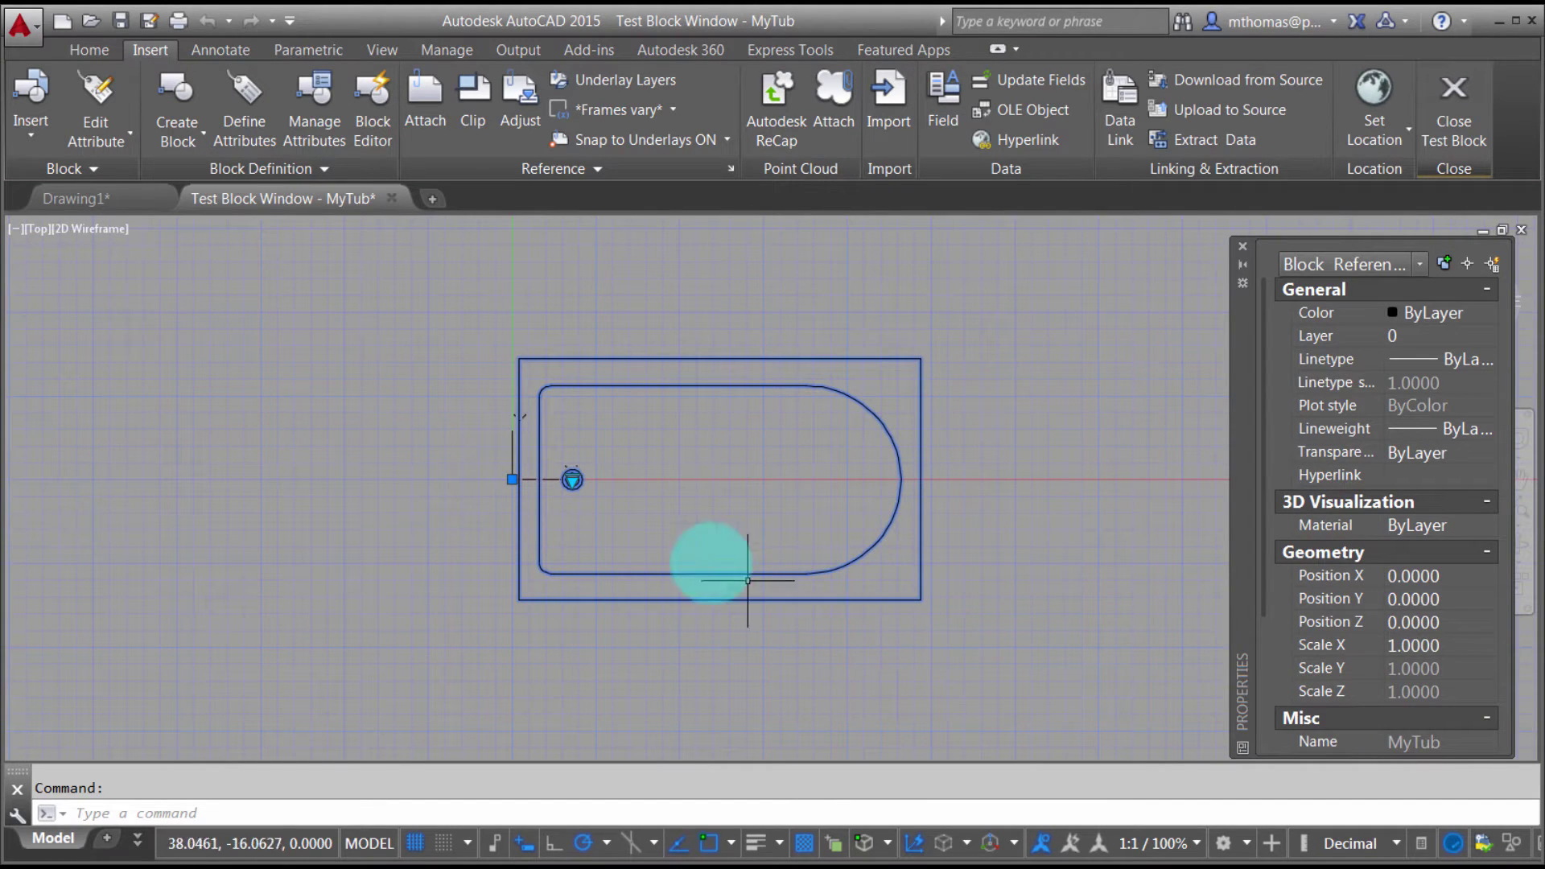
Step: Switch the tub through preset sizes 60×30, 72×45 and 72×54.5 via the lookup grip
click(572, 480)
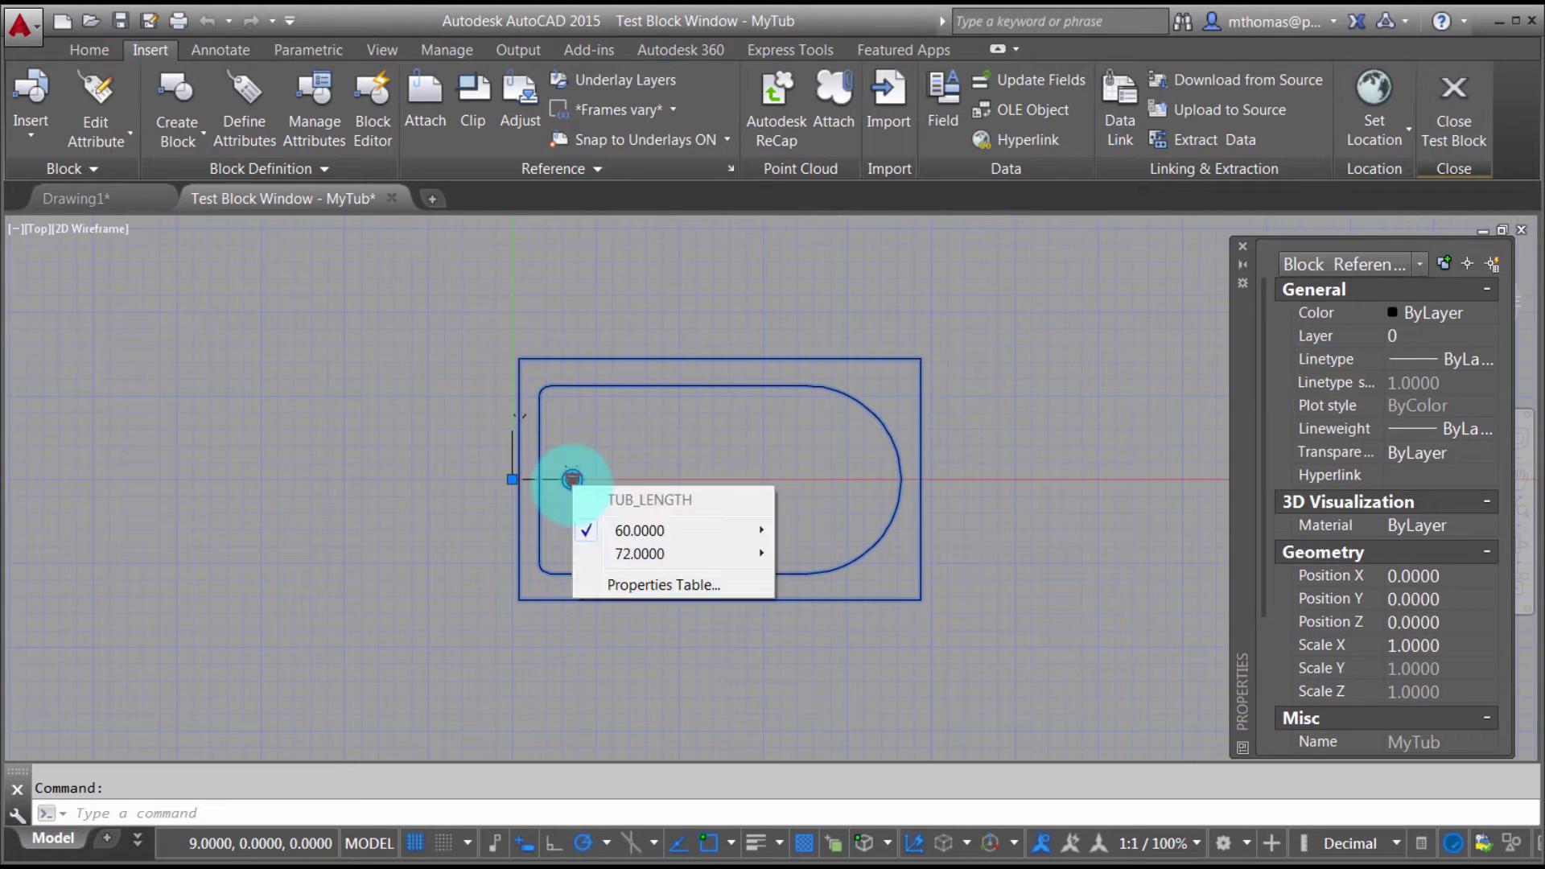
click(629, 536)
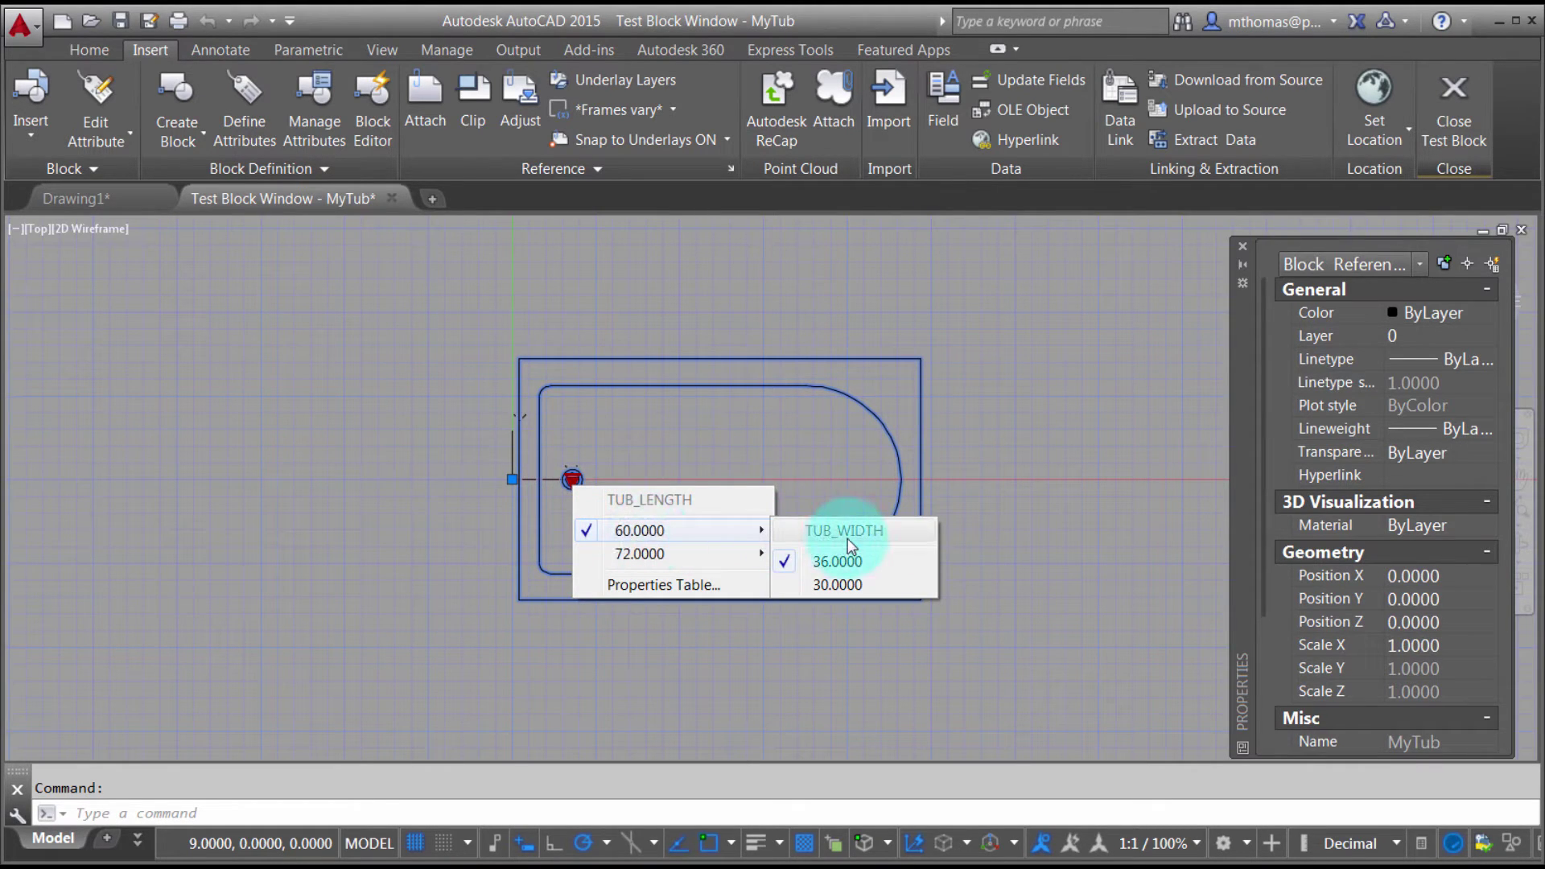
click(845, 581)
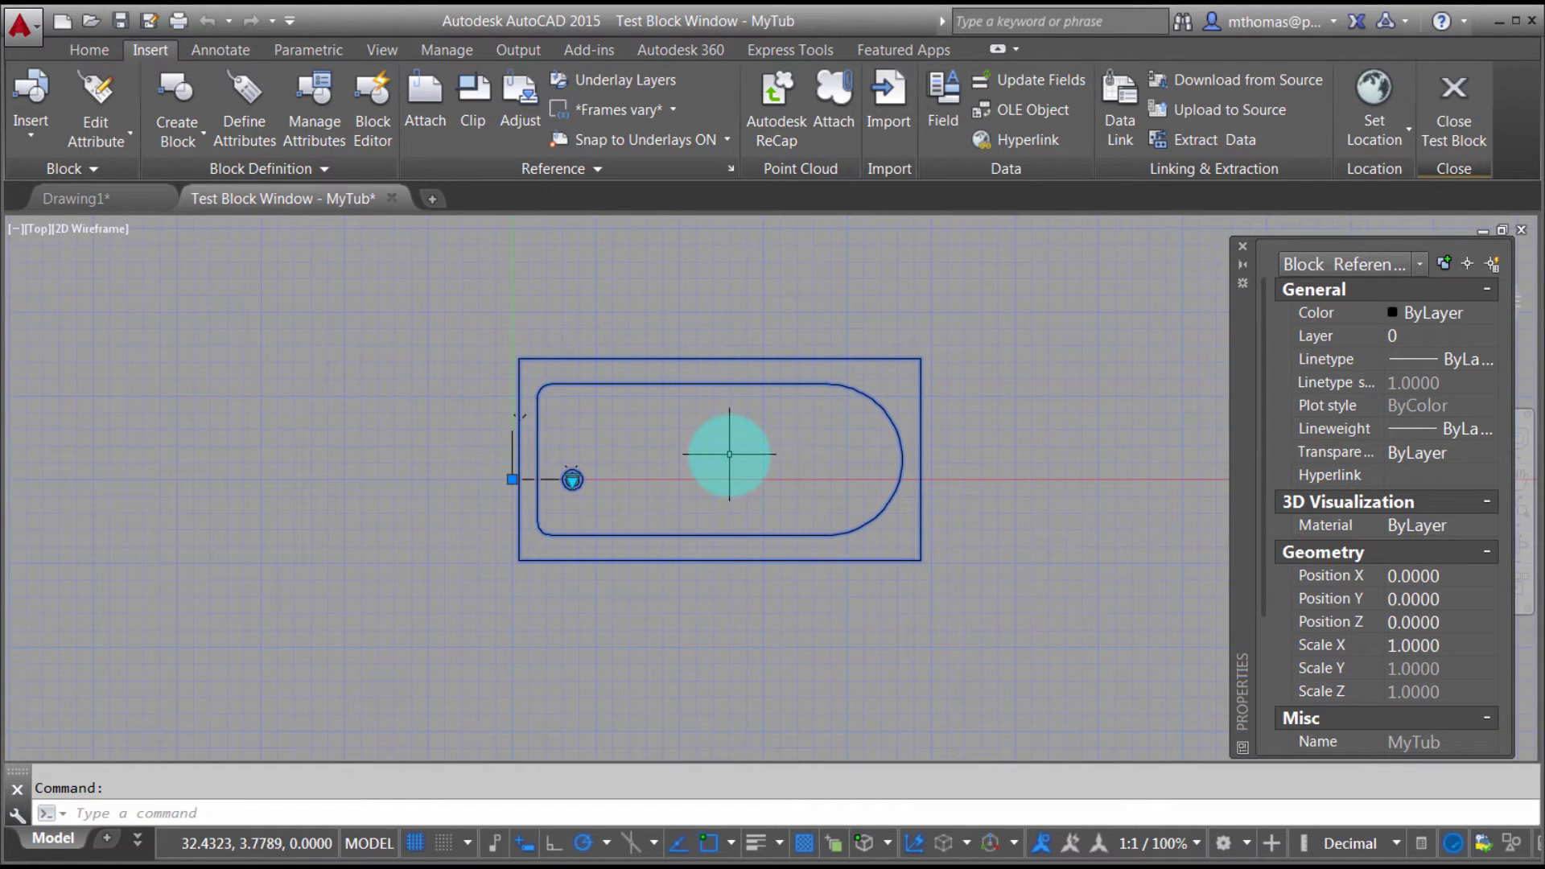
click(572, 479)
mouse_move(622, 550)
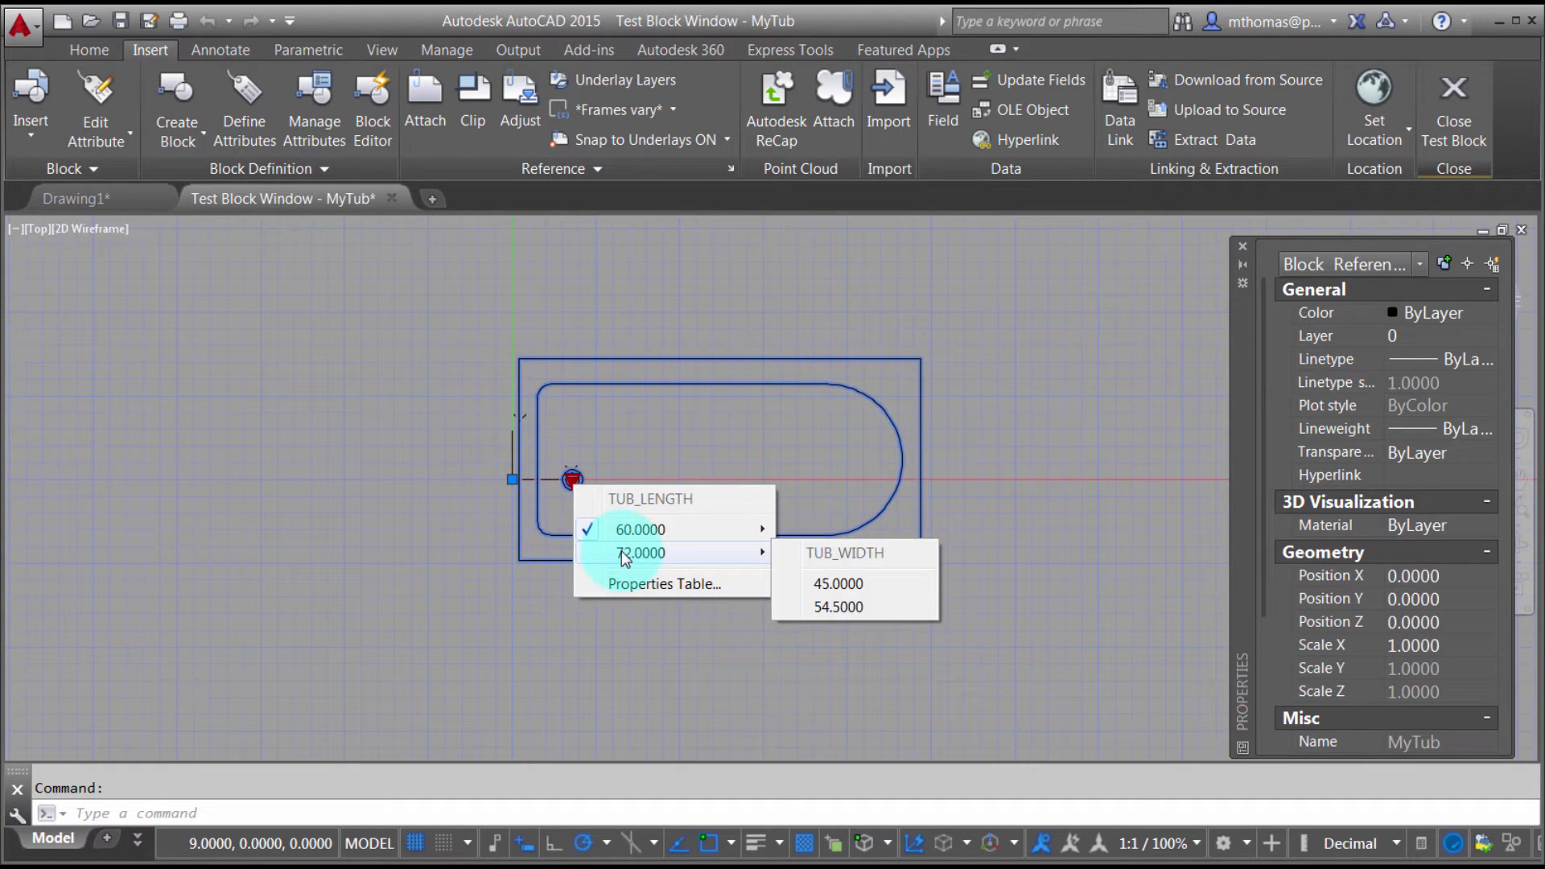
click(833, 583)
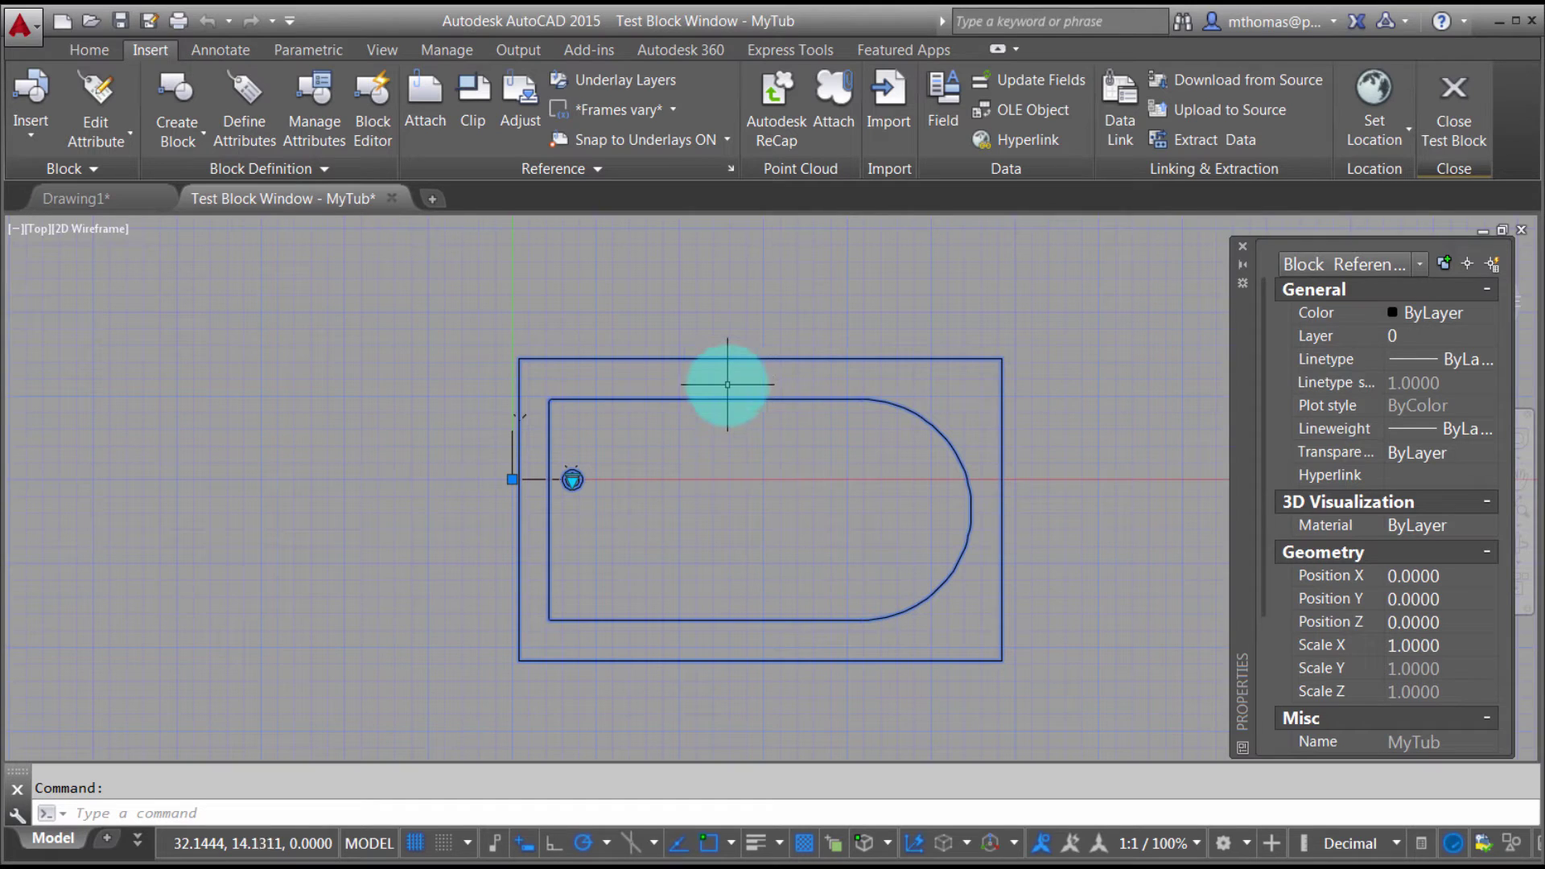
click(572, 479)
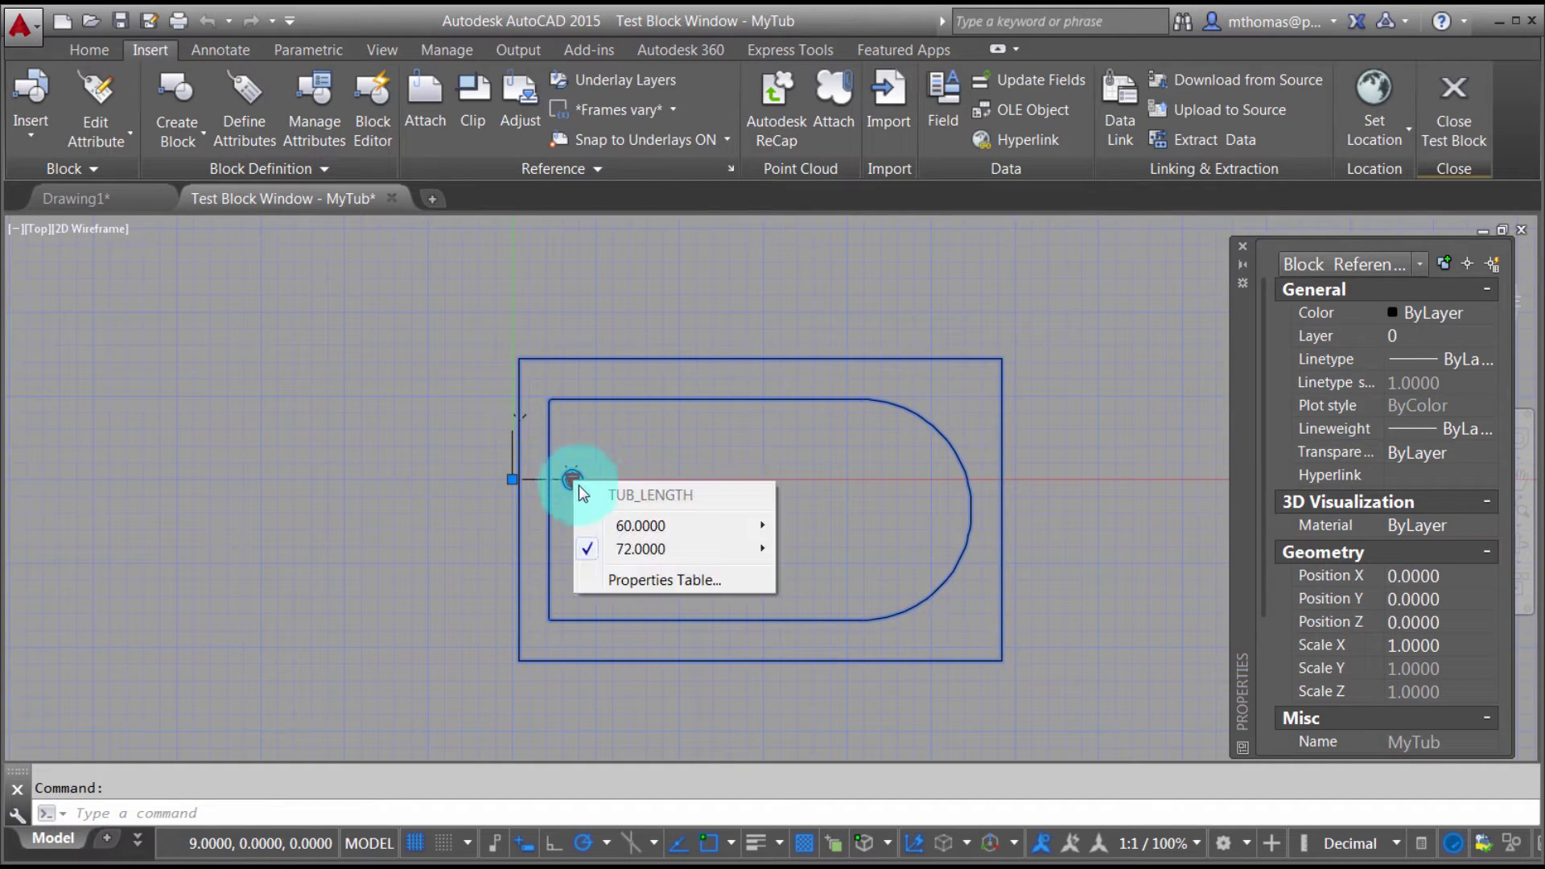
mouse_move(640, 551)
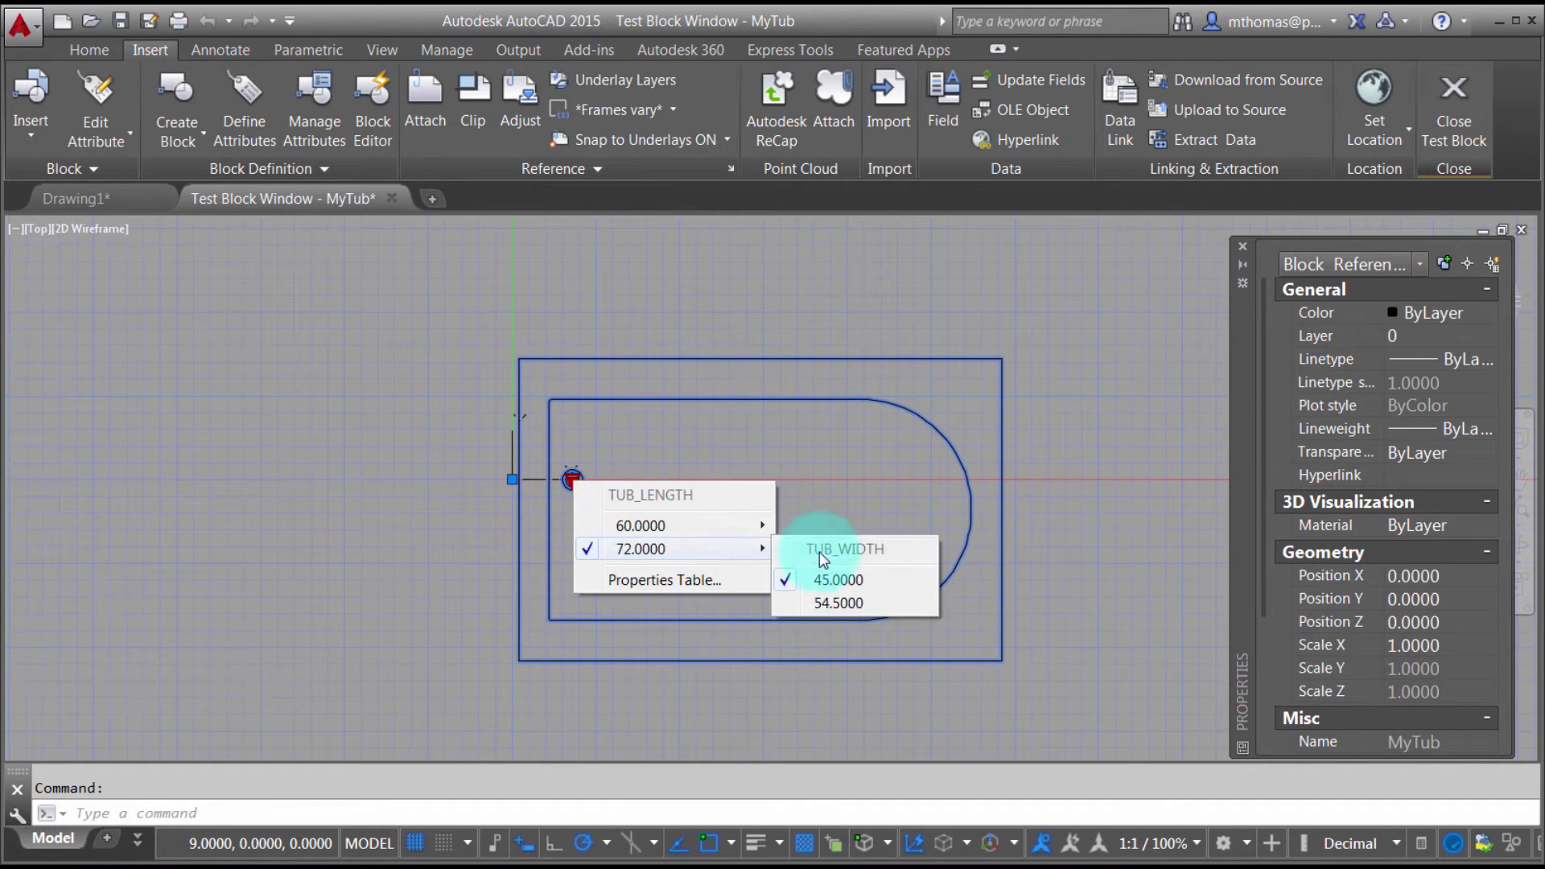
click(833, 605)
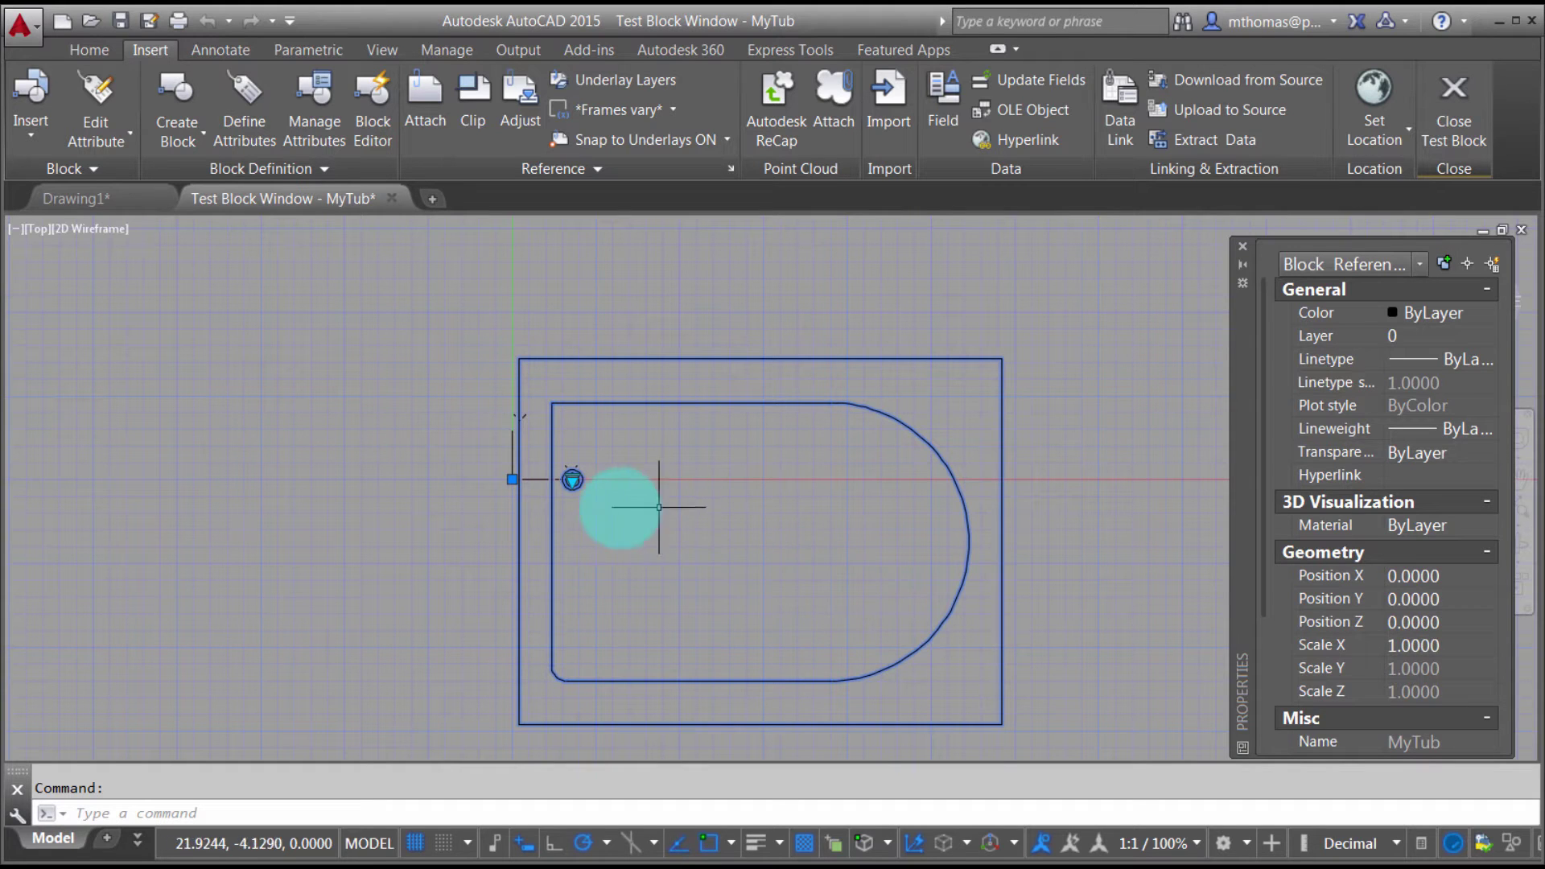
Step: Apply the 60/30/3.75 row from the Properties Table, then close the test window
click(572, 481)
click(635, 581)
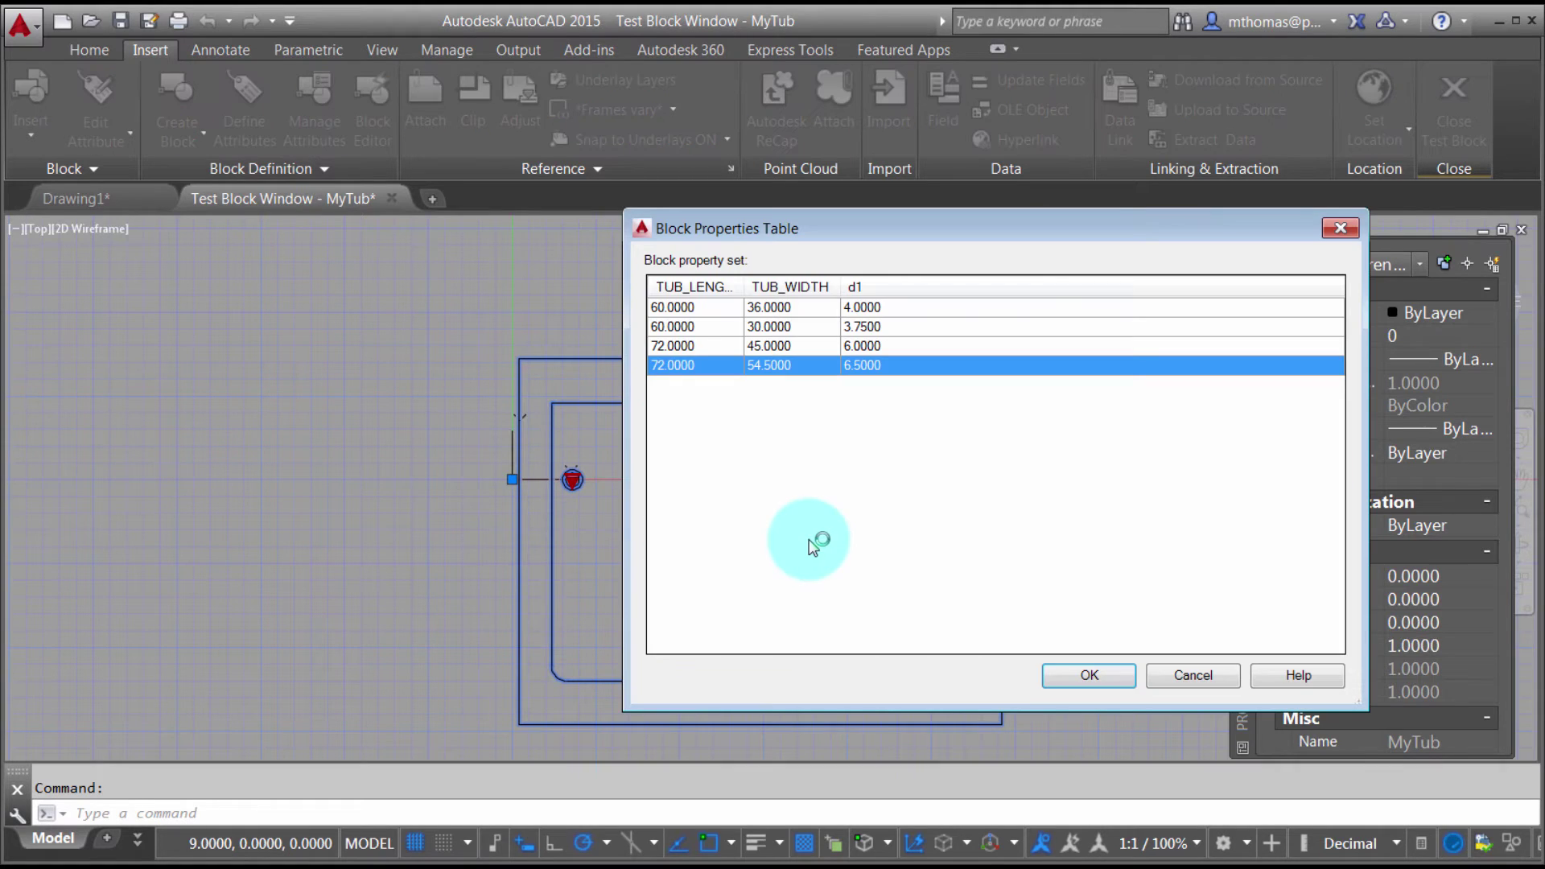
click(664, 327)
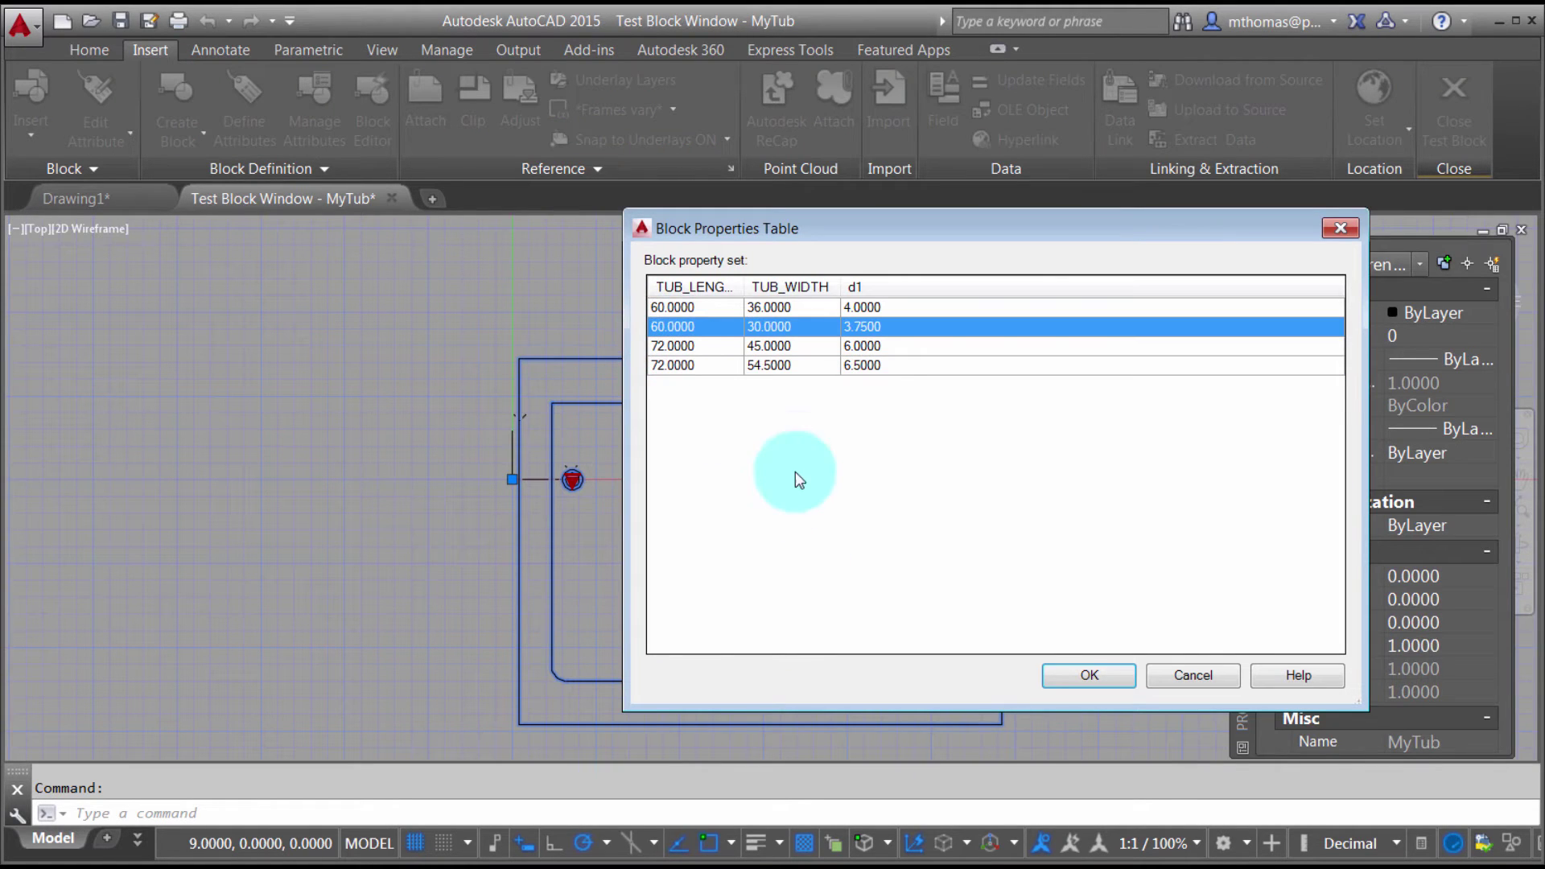
click(1086, 676)
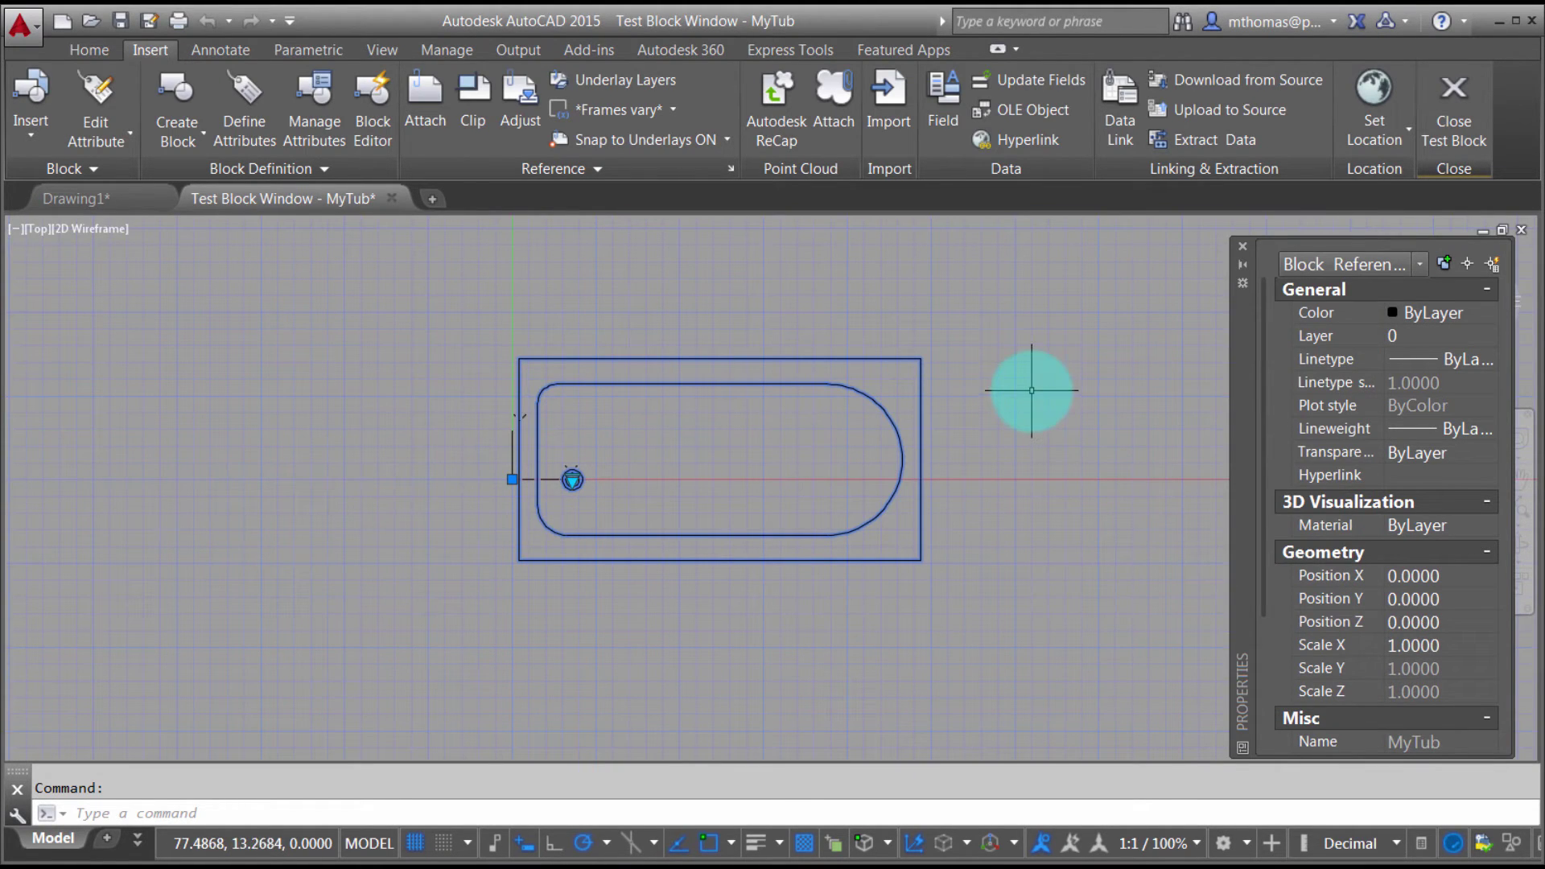
click(1453, 124)
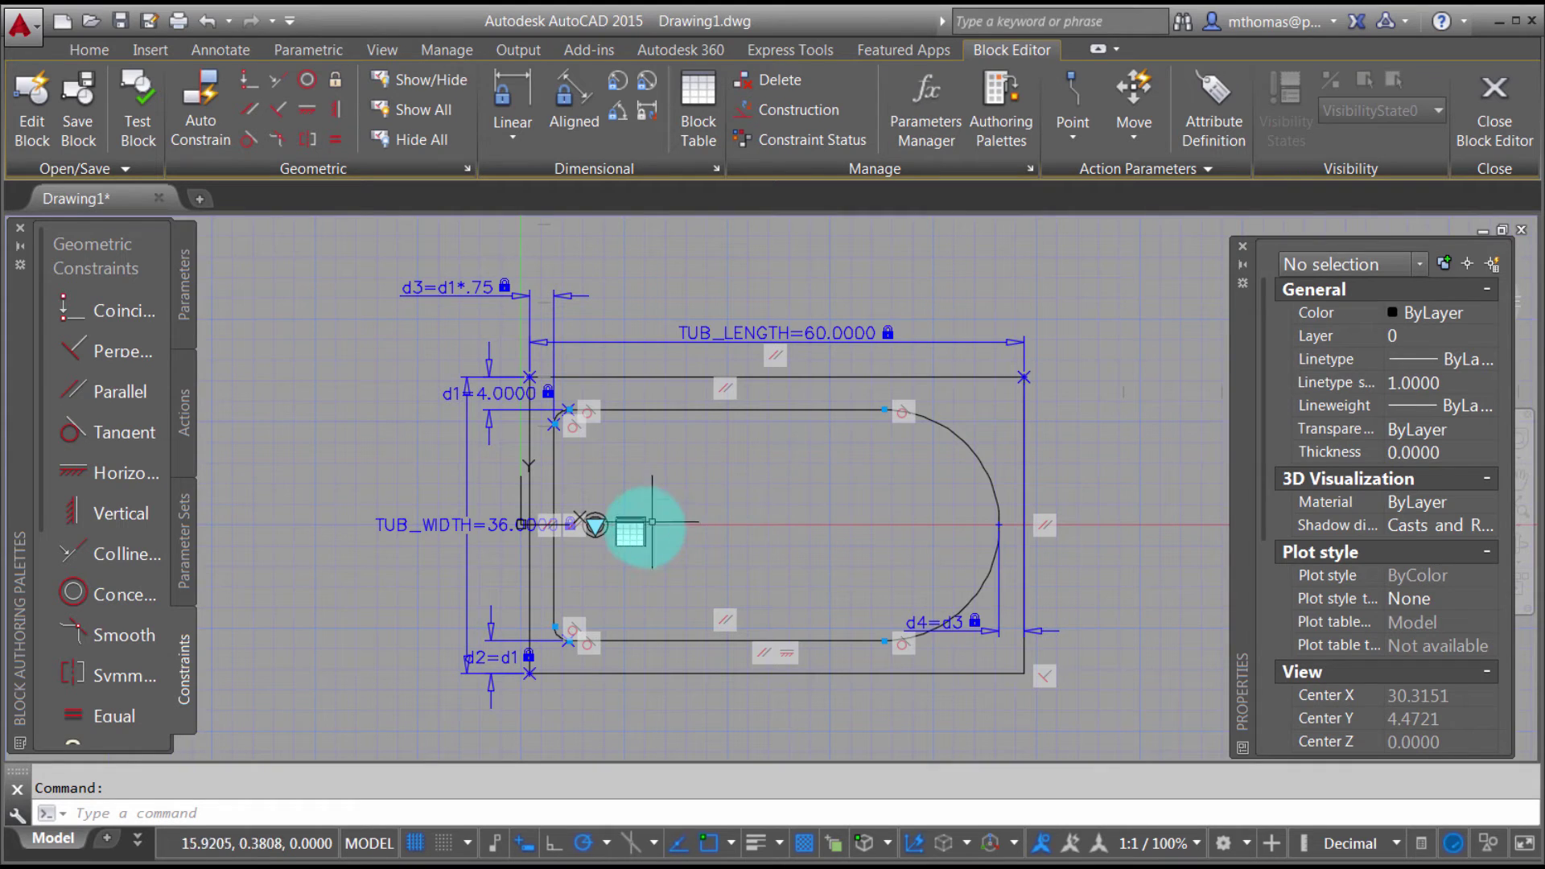
Step: Open the Block Table and fit all columns with Maximize All Data Cells
click(643, 526)
click(631, 528)
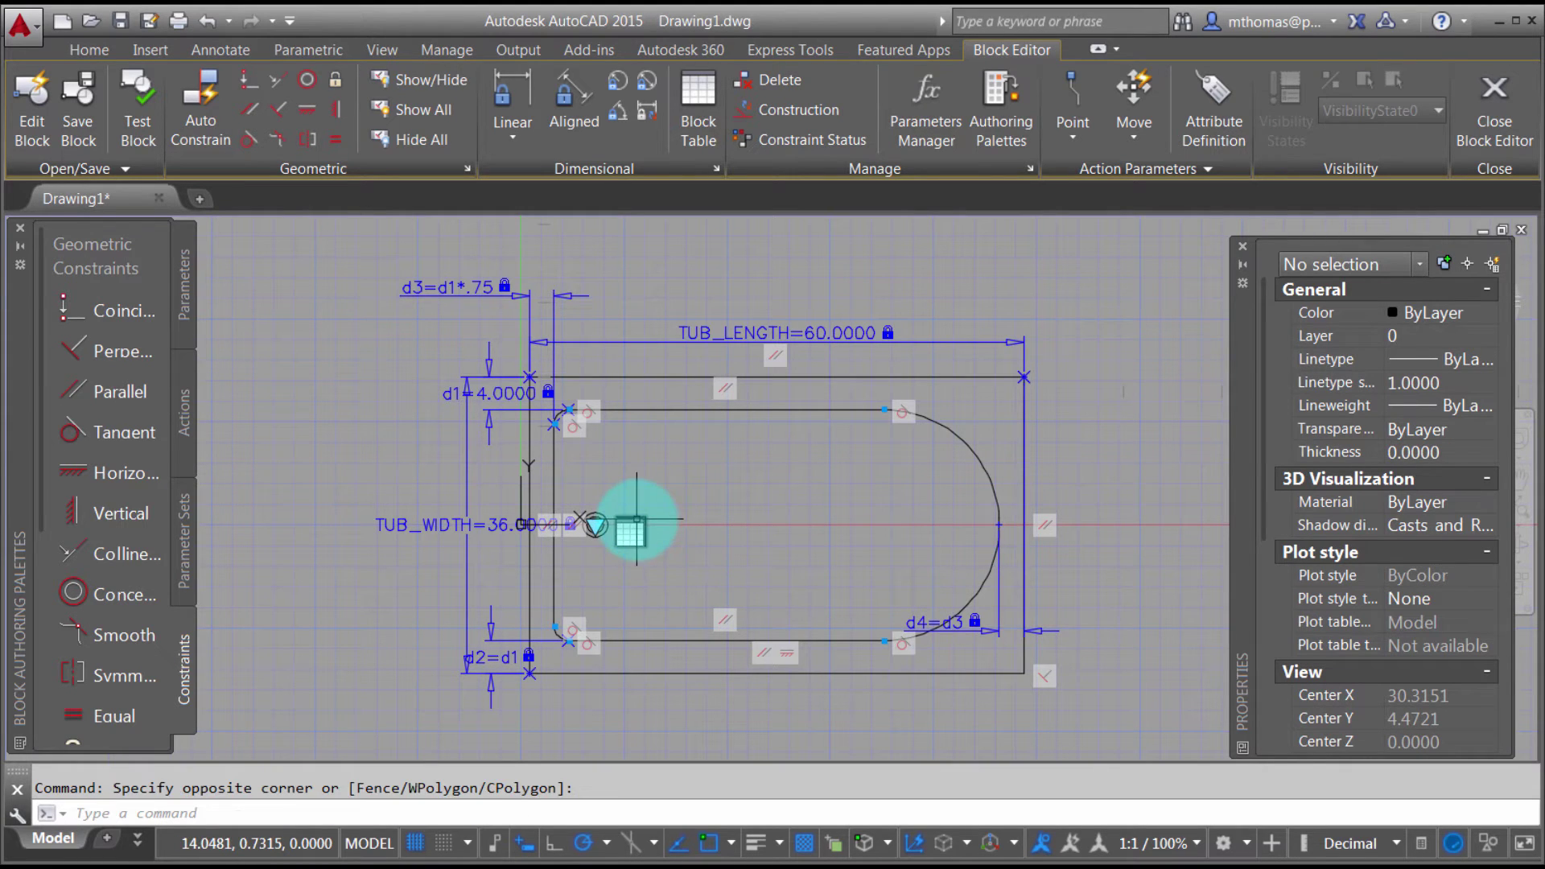
right_click(632, 529)
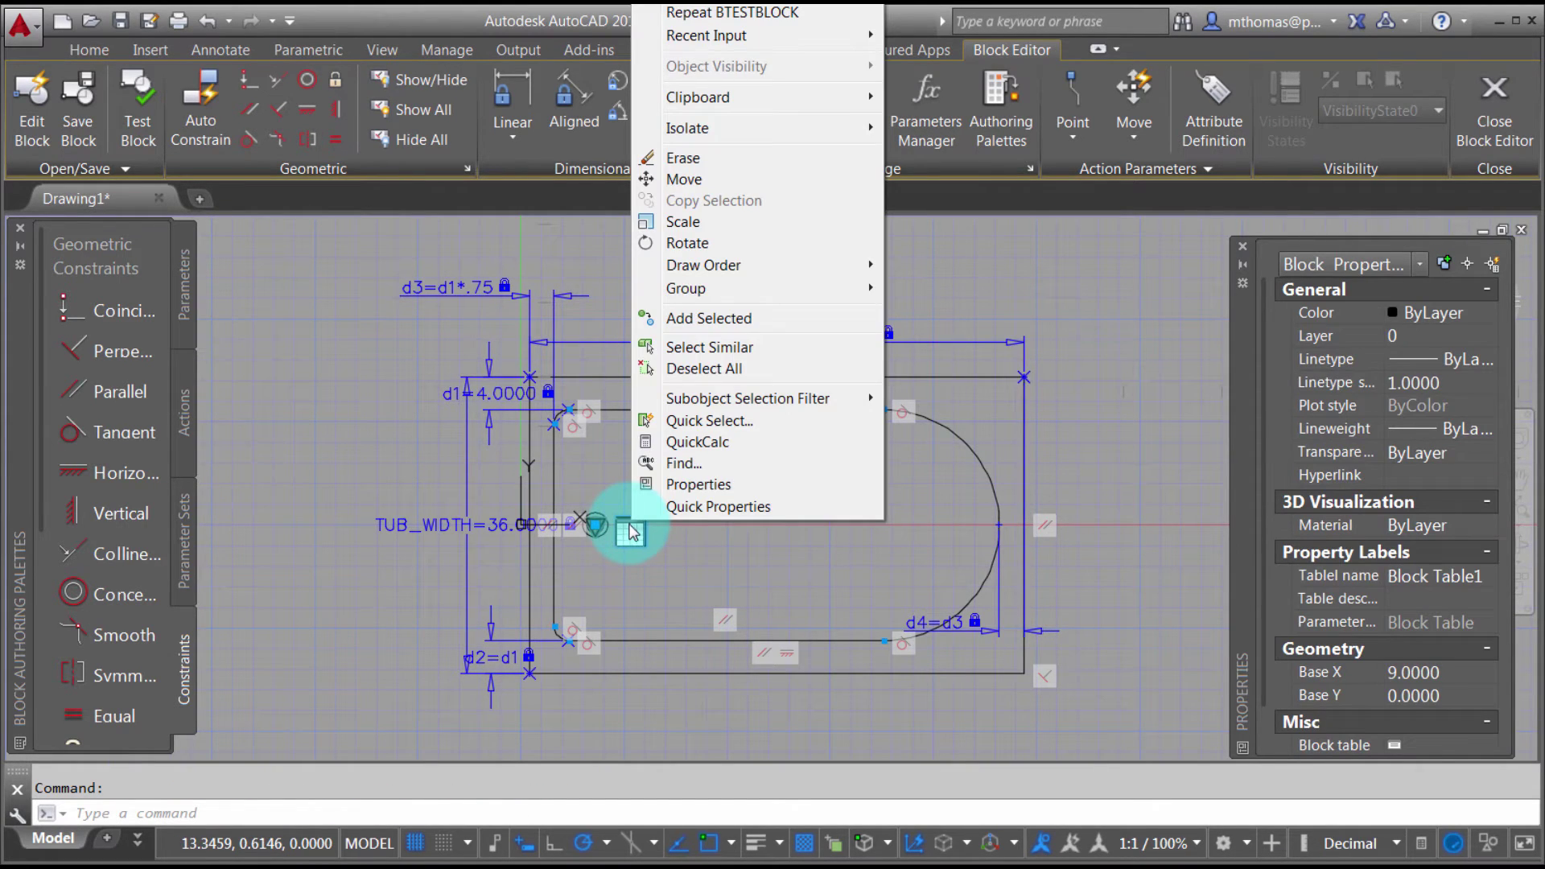
key(Escape)
click(697, 126)
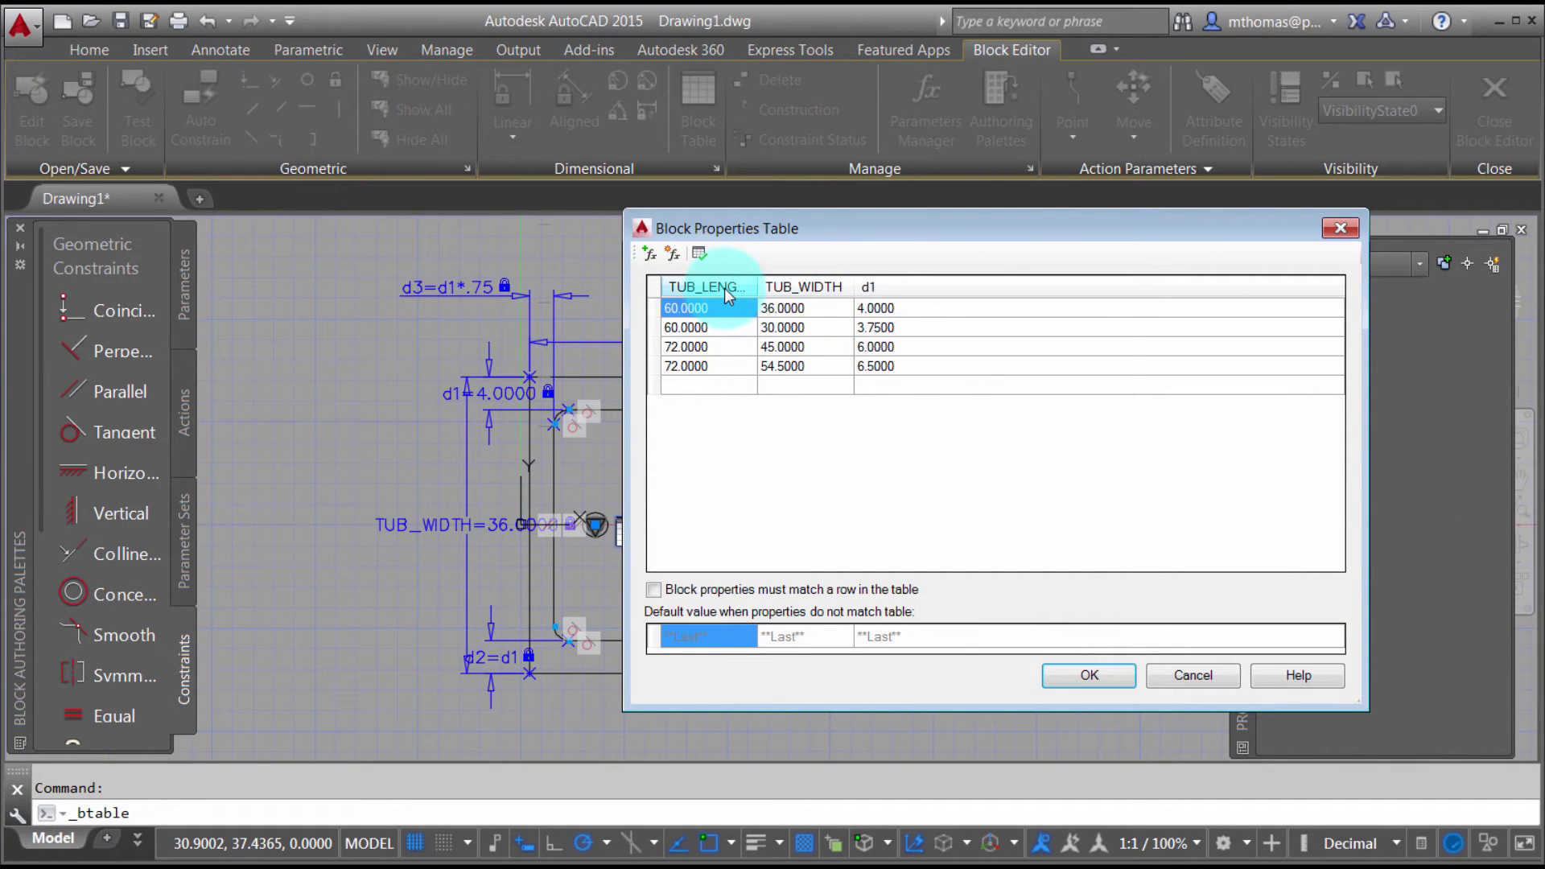
right_click(729, 295)
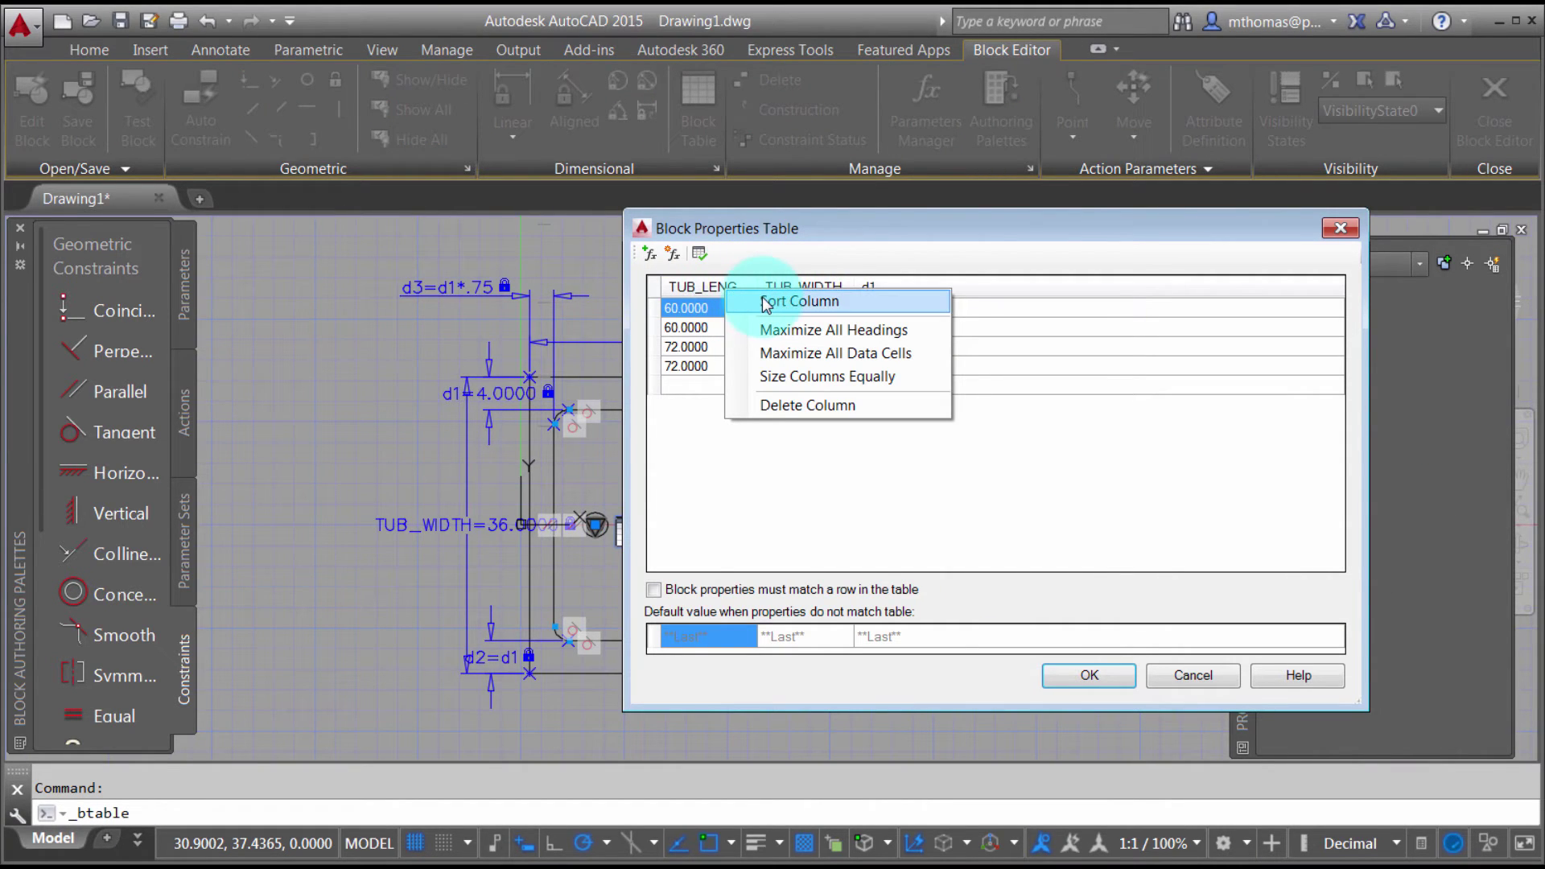
click(809, 355)
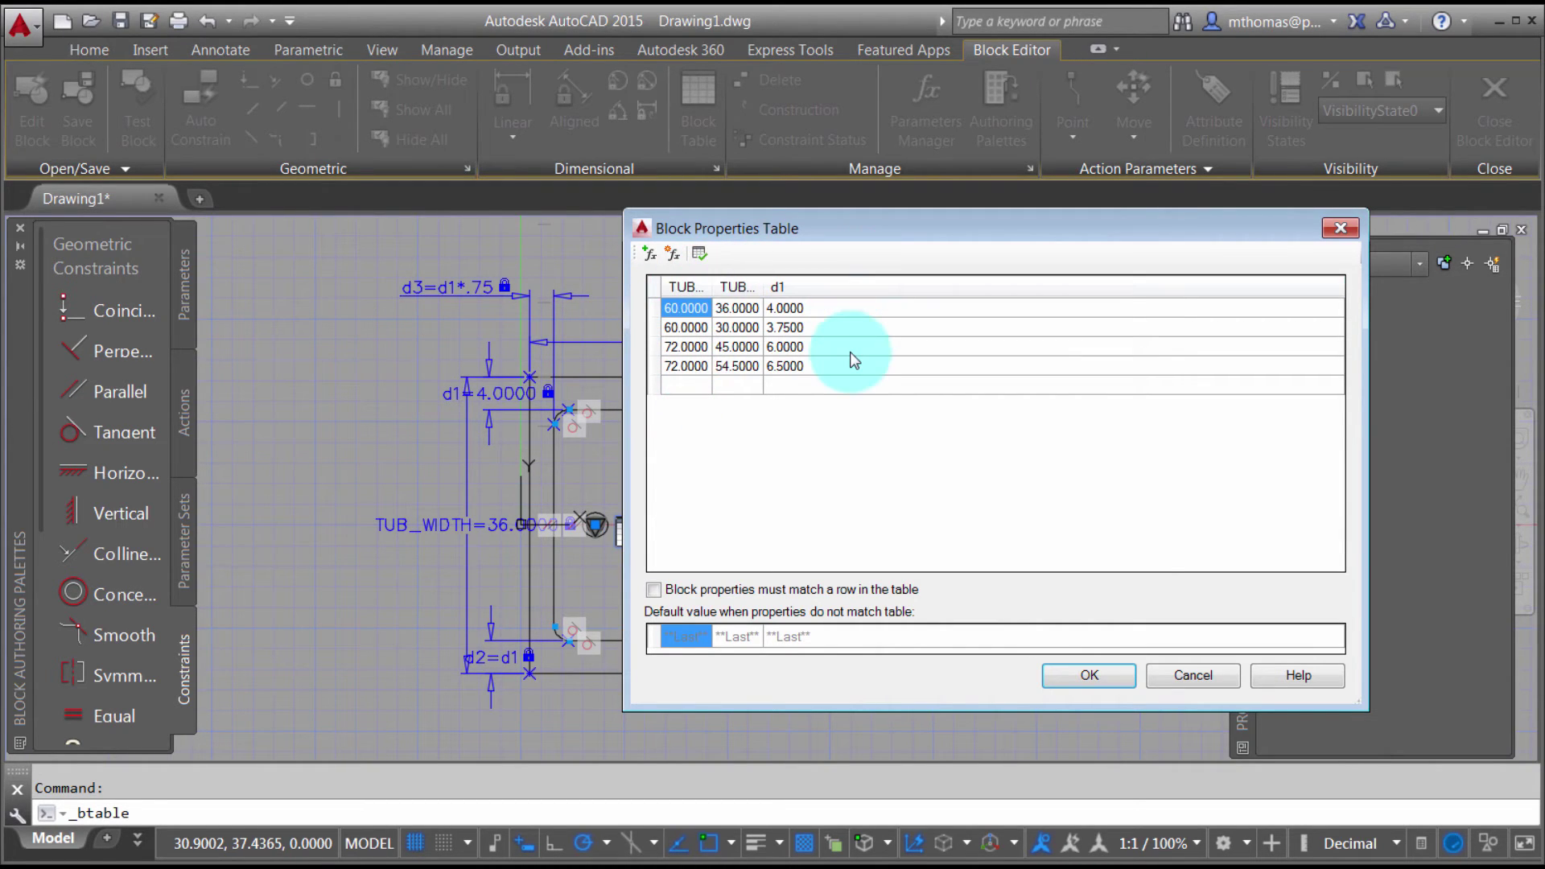
Step: Sort the rows by d1, then by TUB_LENGTH, and close the table
right_click(787, 286)
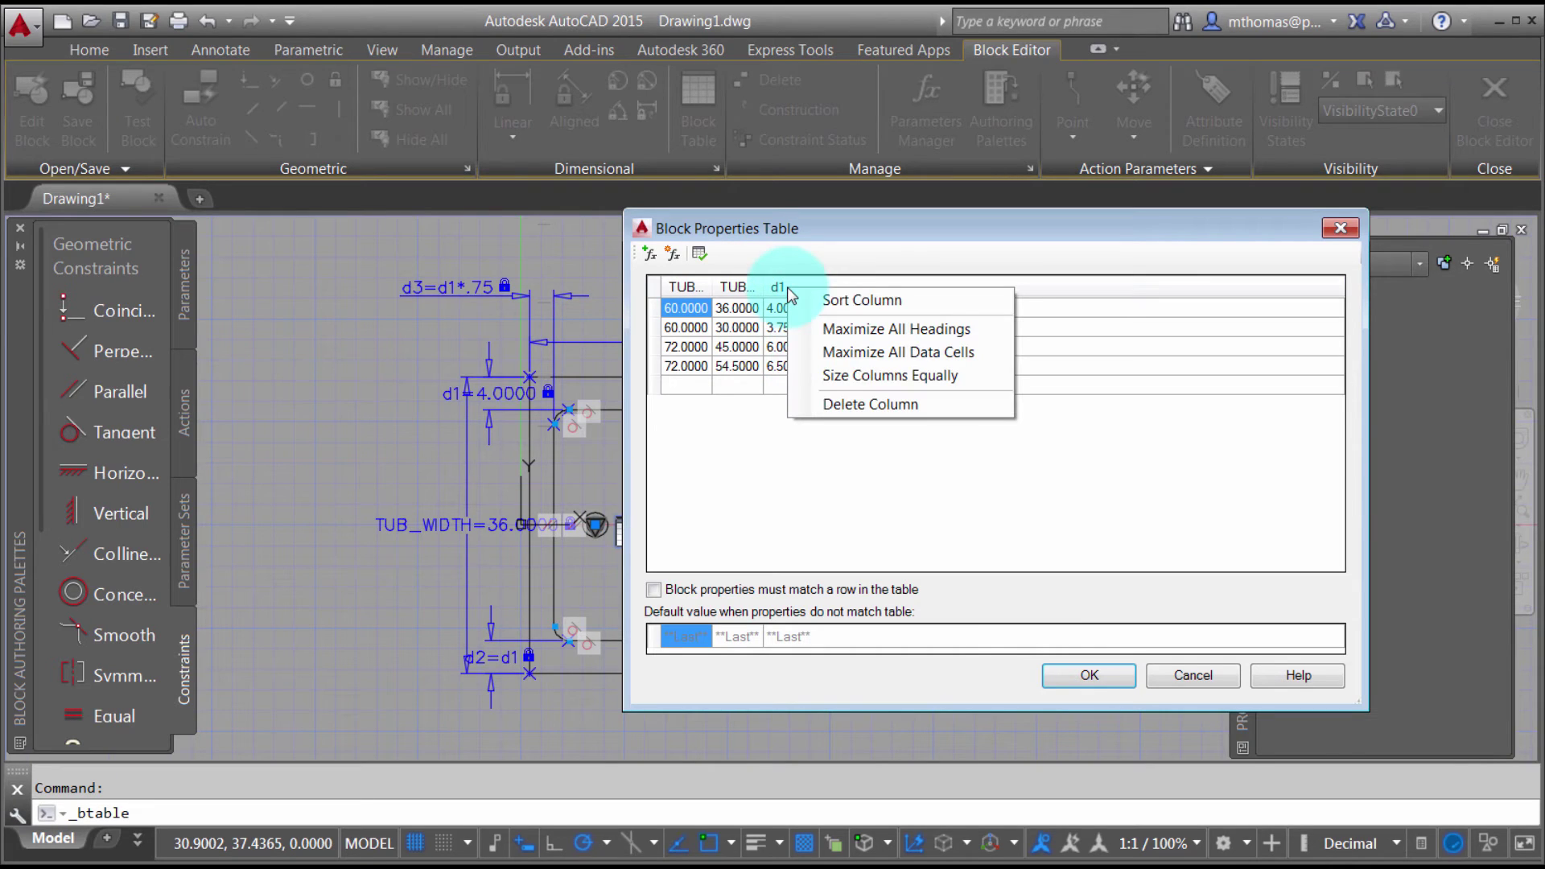
click(839, 300)
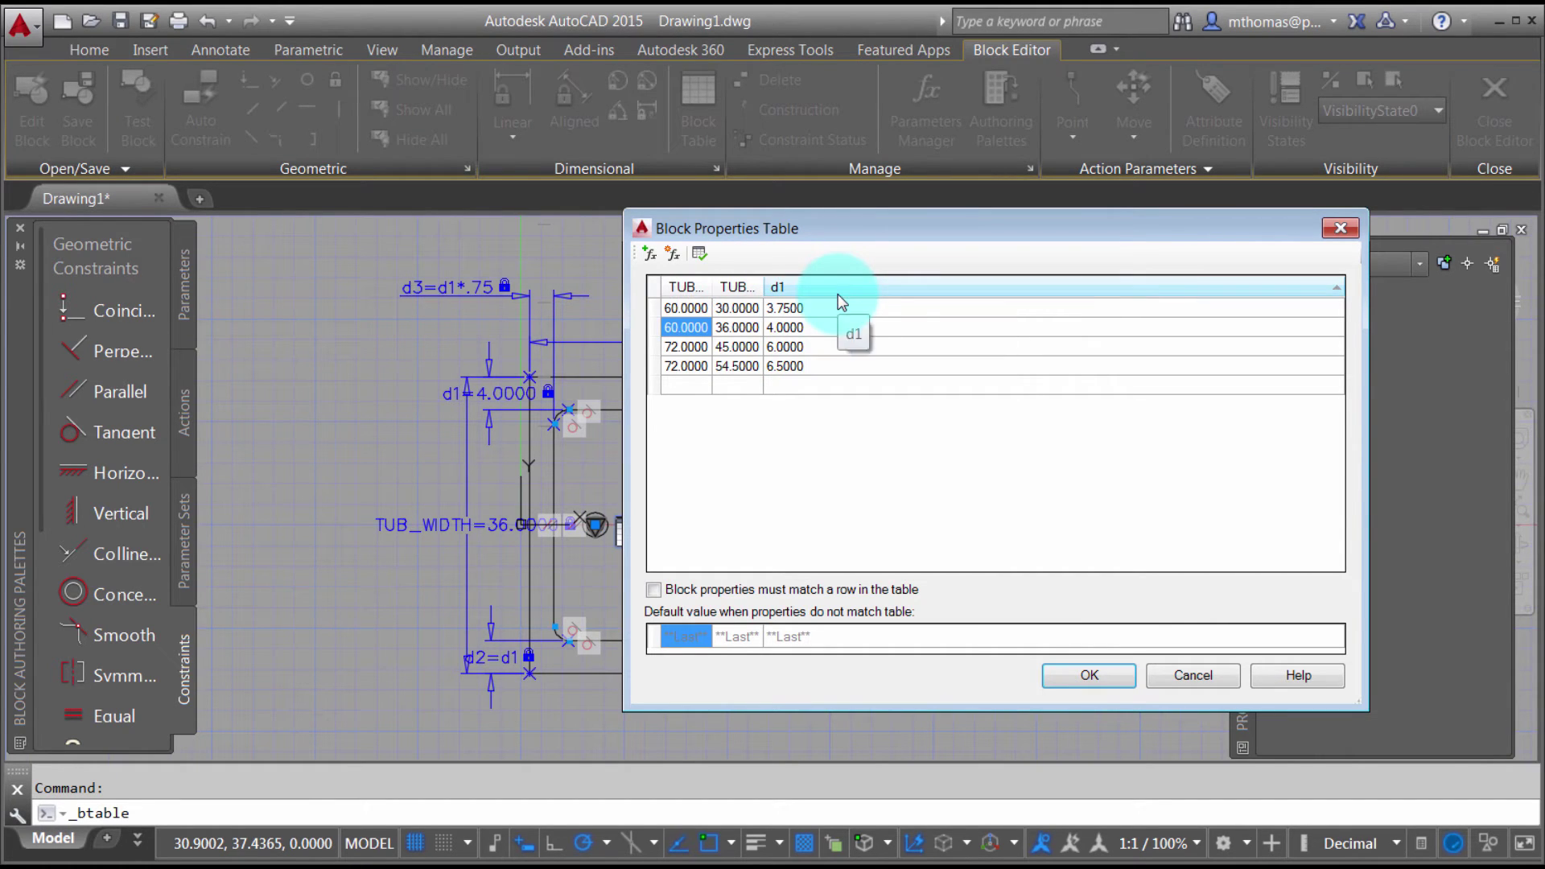
right_click(676, 285)
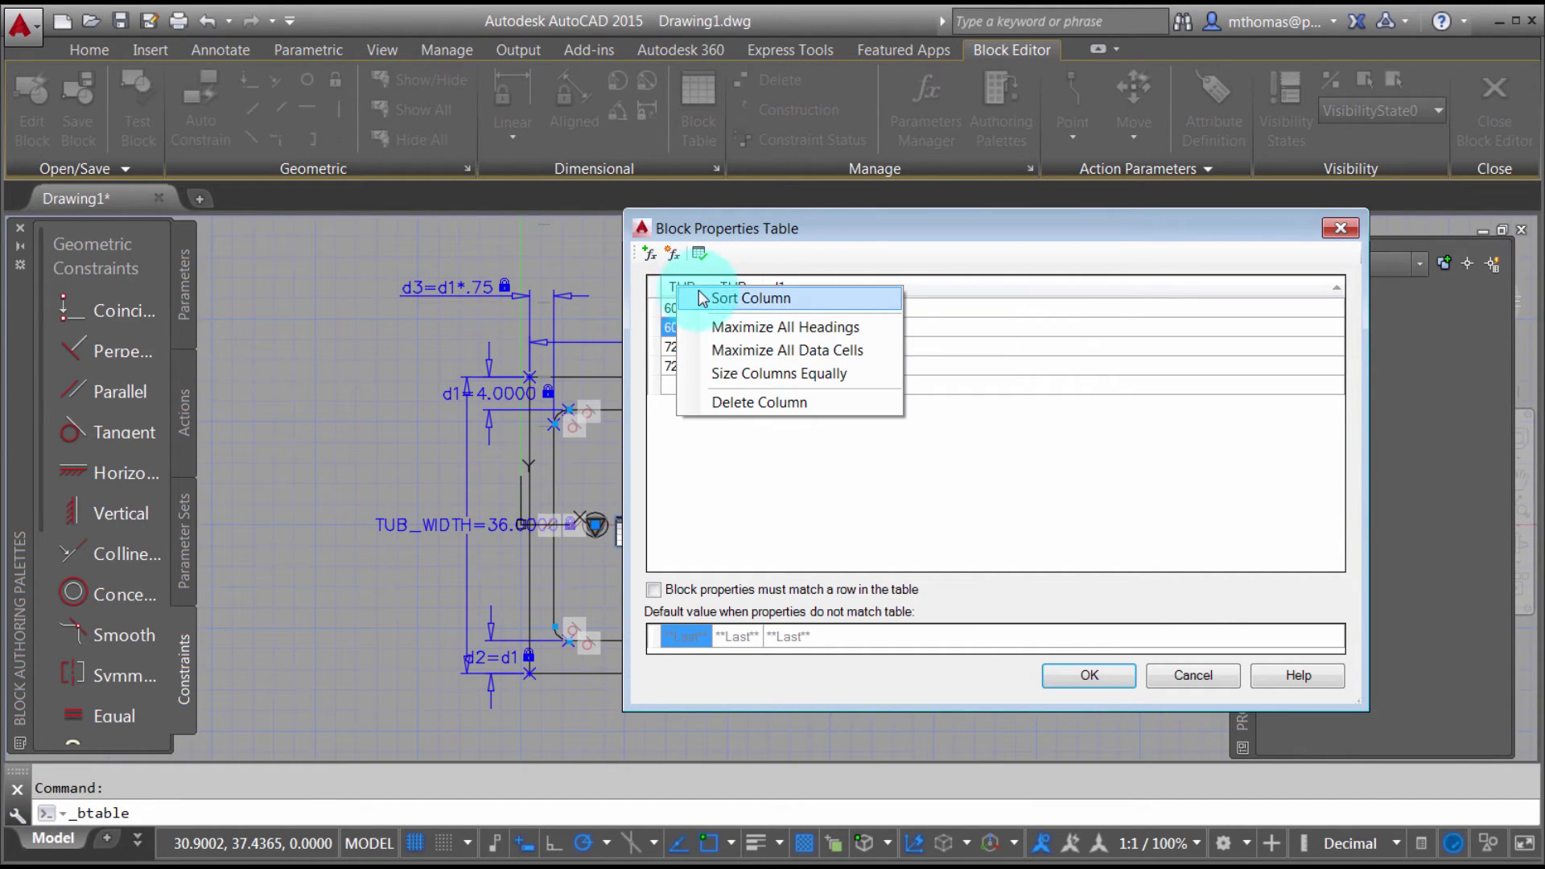
click(698, 295)
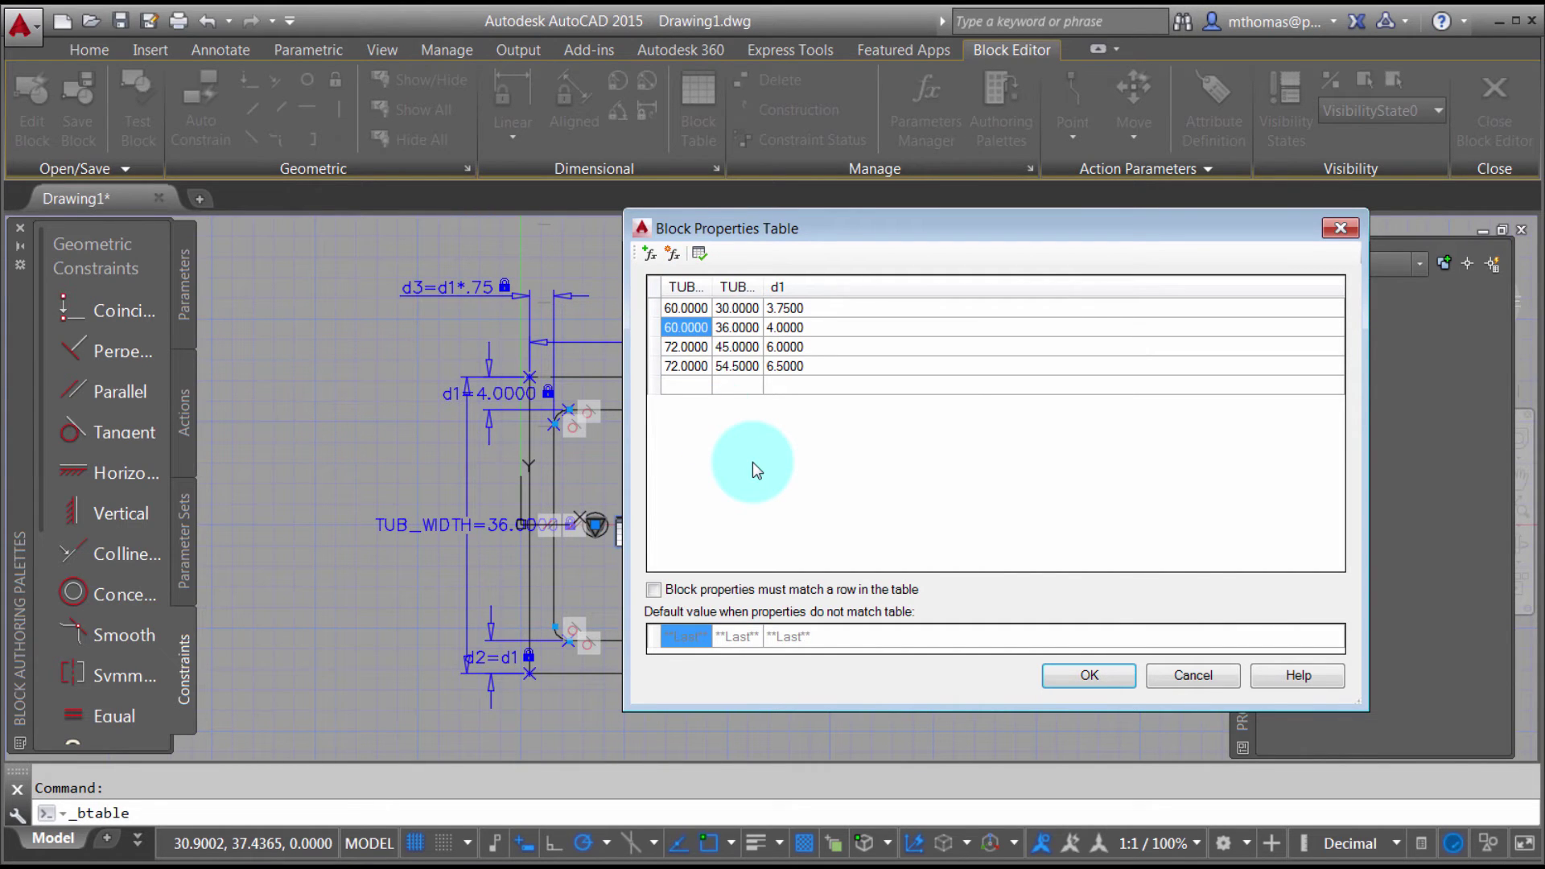
click(1070, 678)
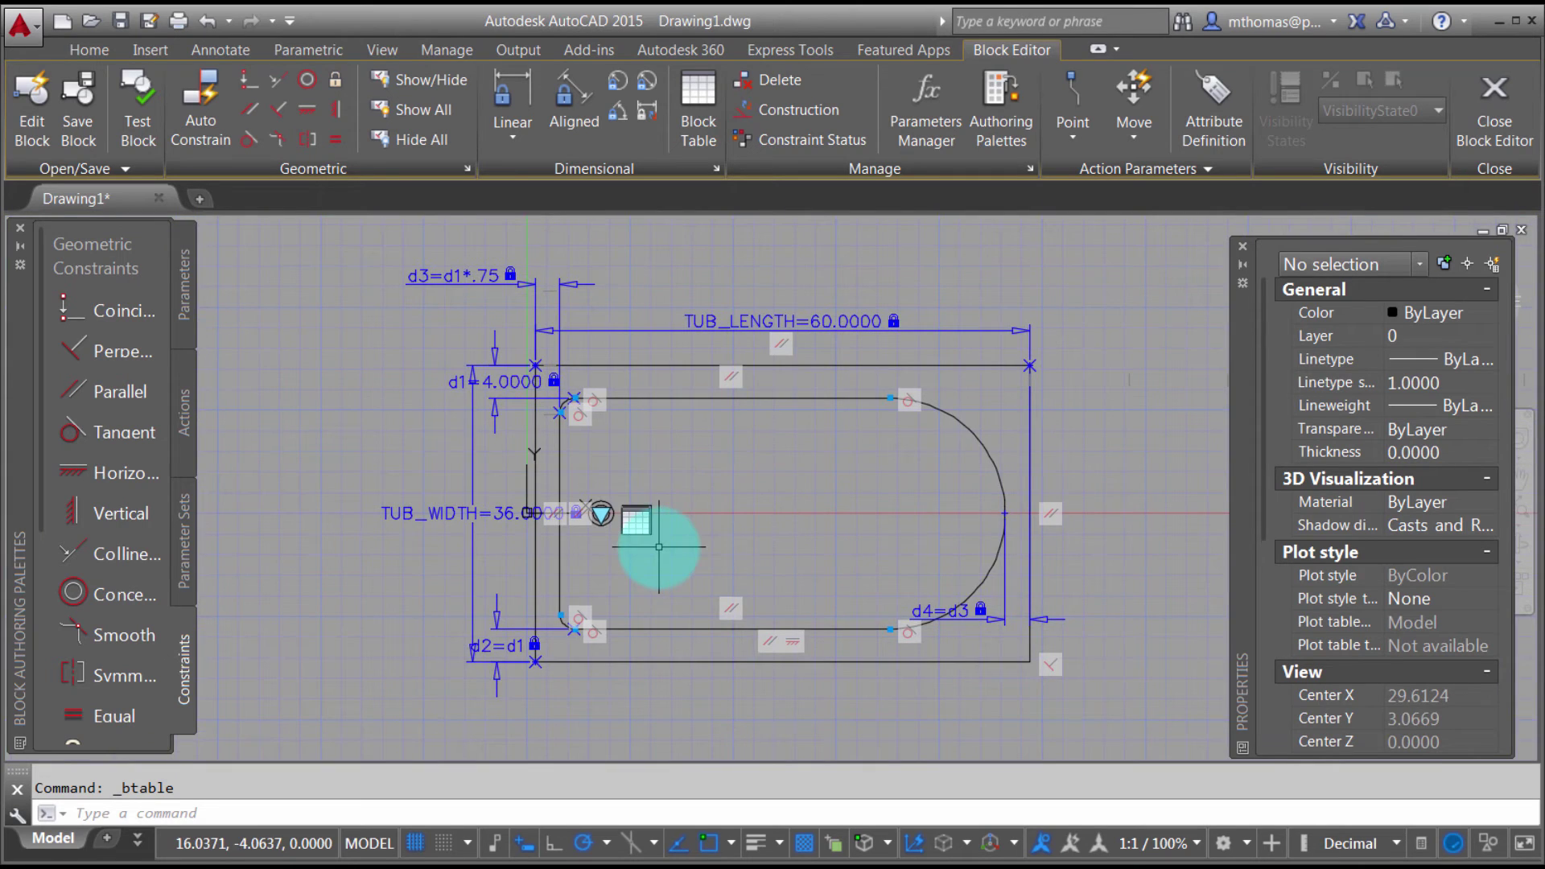
Step: Add a linear constraint d5 from the base point to the top line, set to TUB_WIDTH/2
scroll(642, 534, up, 2)
scroll(659, 546, up, 2)
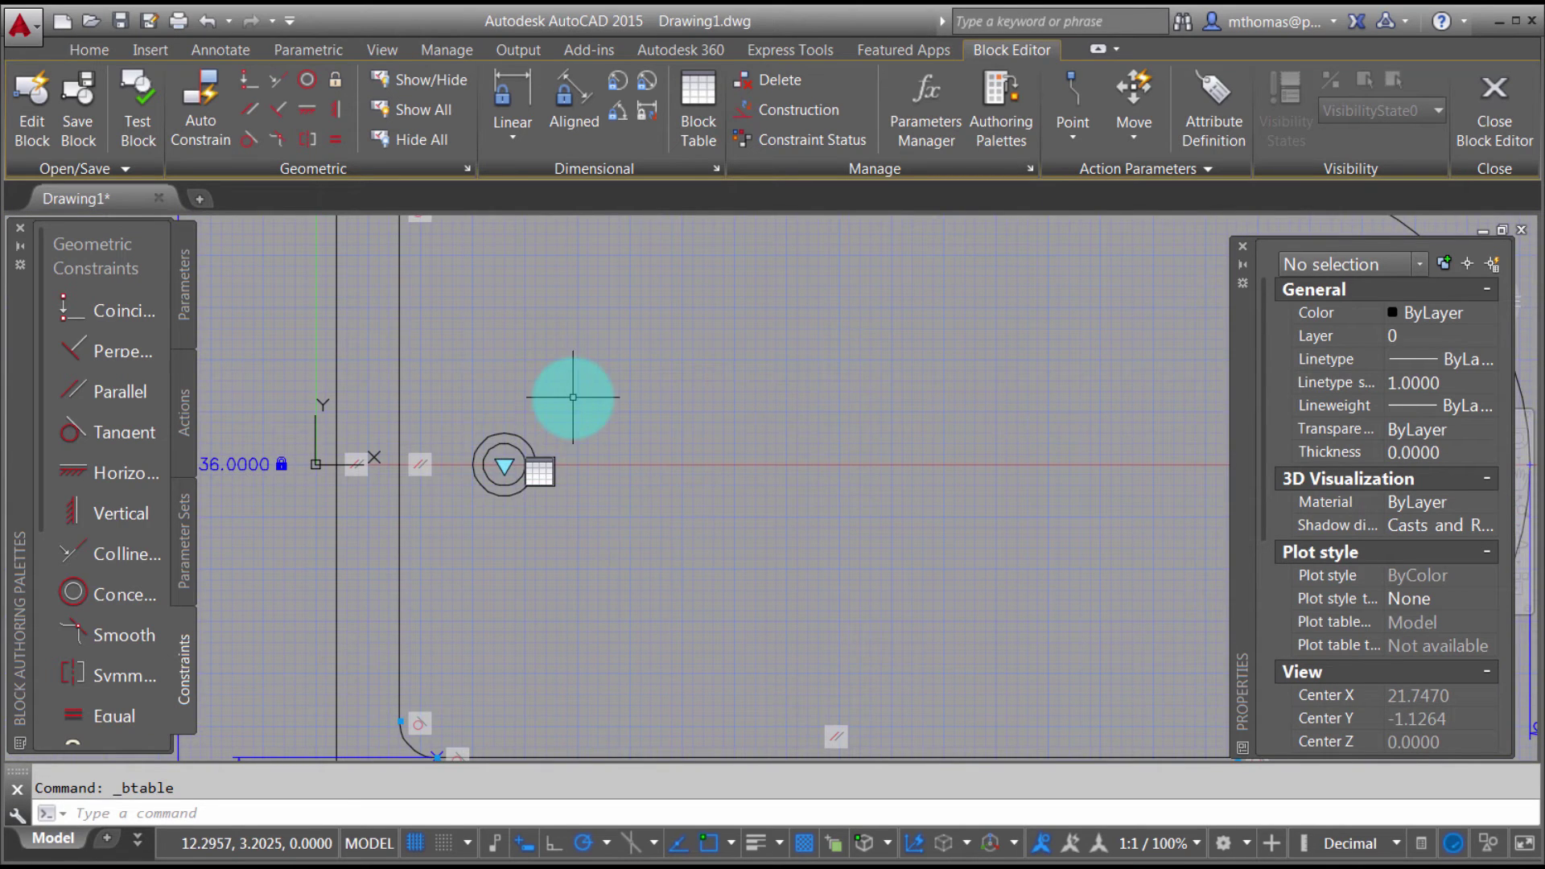
scroll(569, 387, down, 2)
middle_drag(569, 386, 598, 425)
click(512, 105)
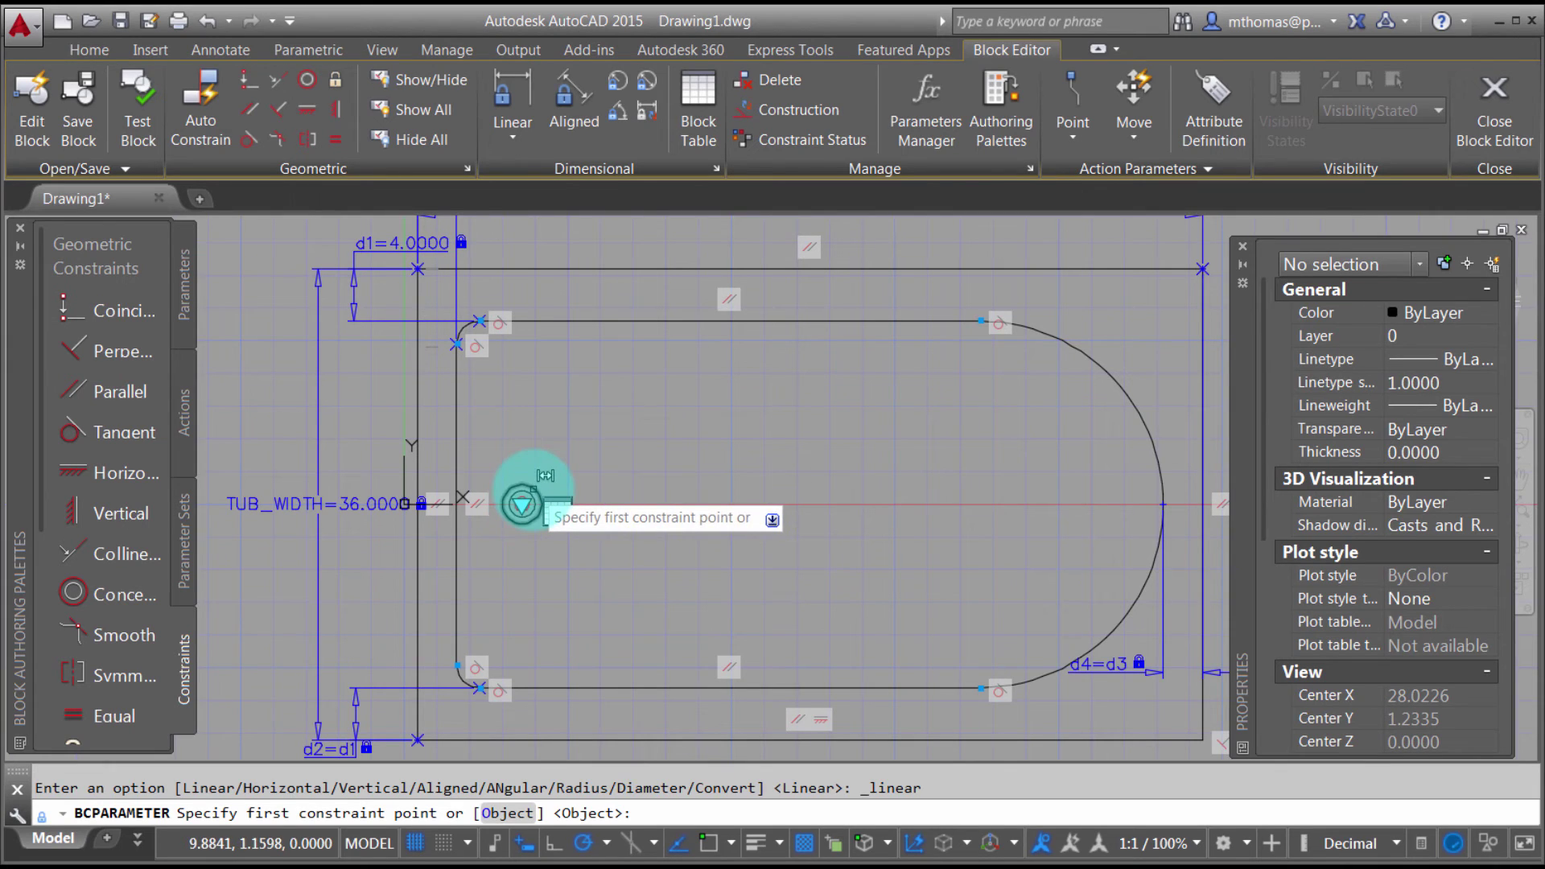
click(521, 504)
click(541, 269)
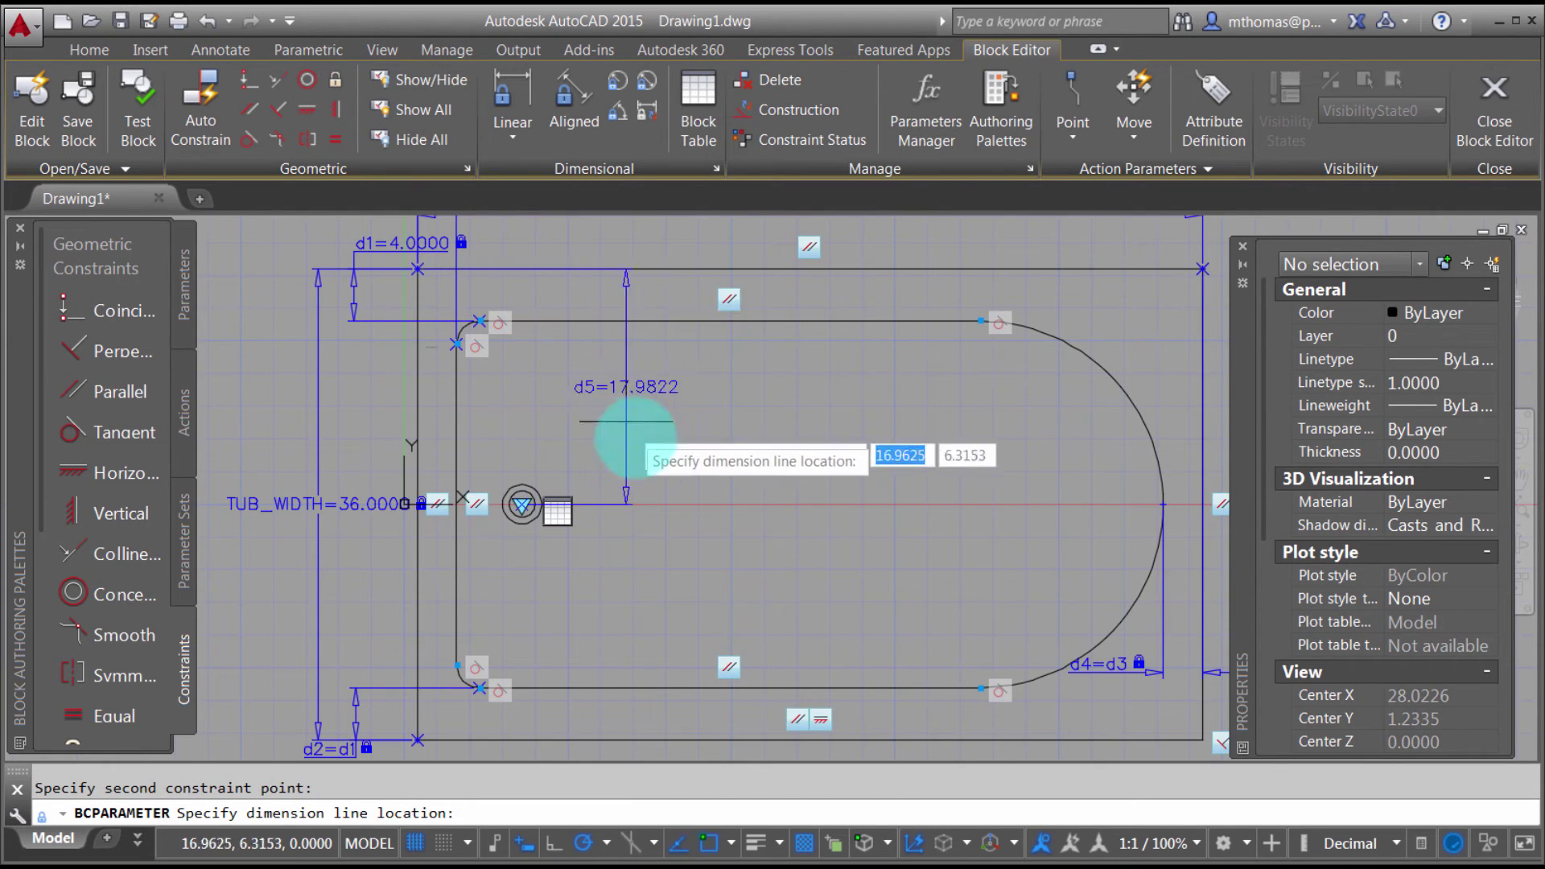
click(650, 435)
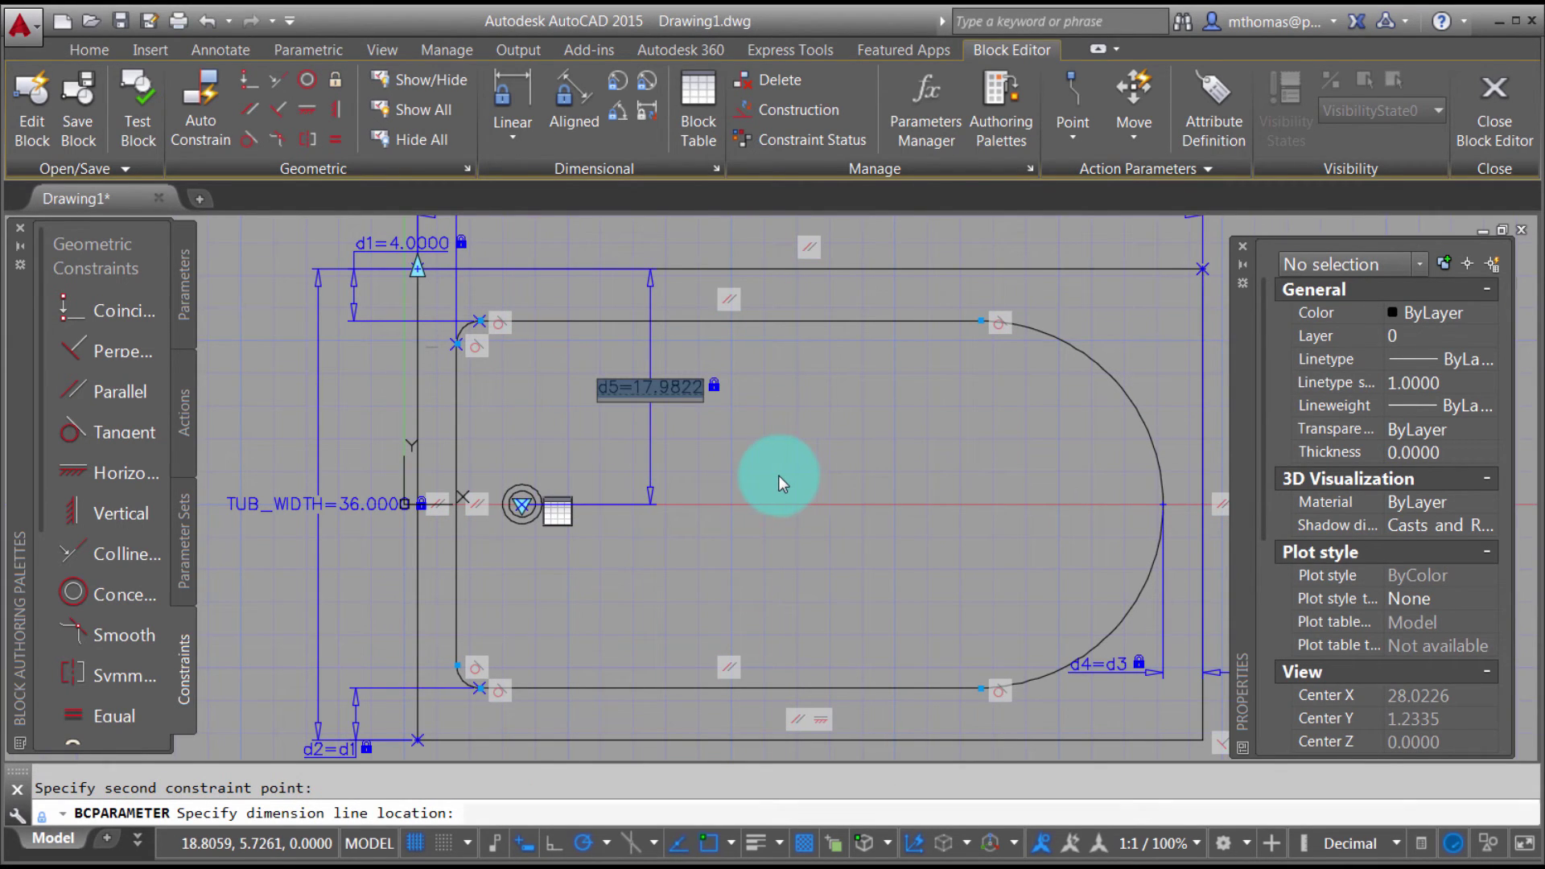
text(TUB_)
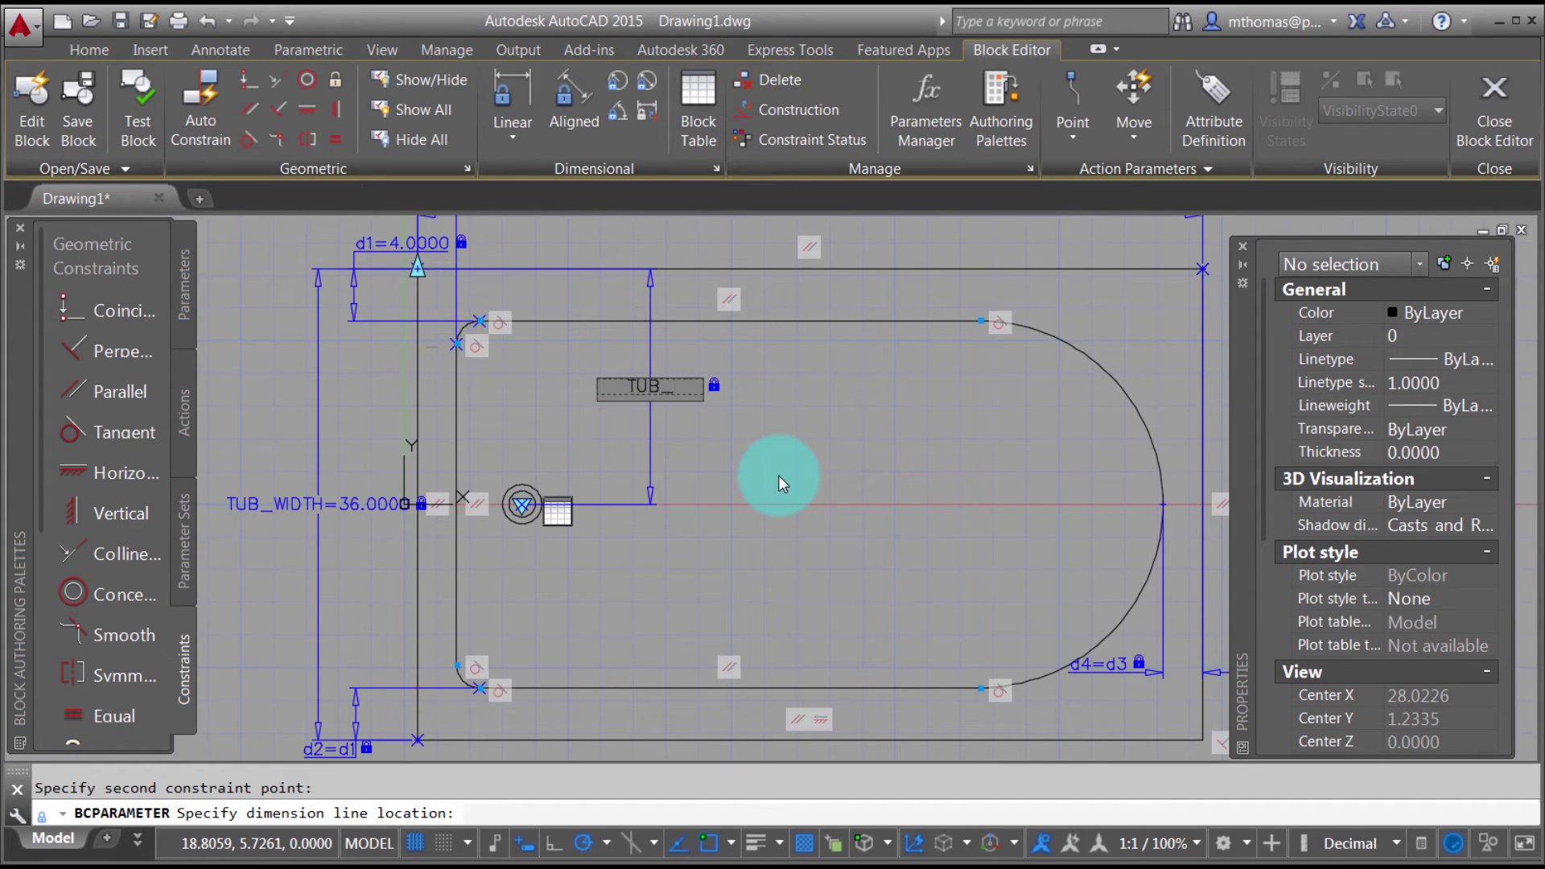
text(WIDTH/2)
key(Return)
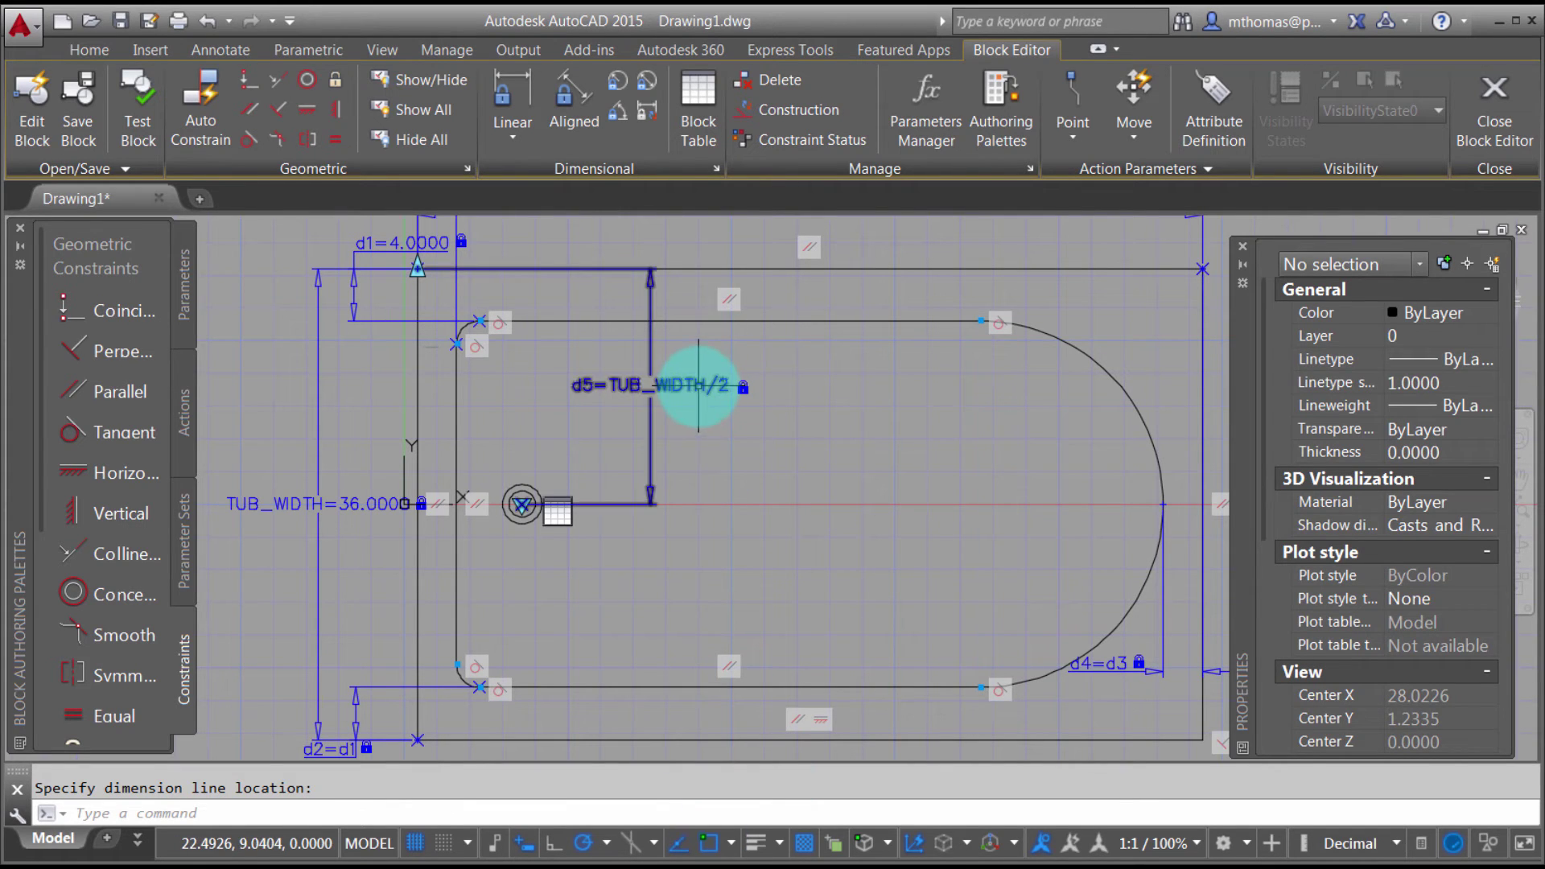
Step: Set d5's Show Properties to No and Number of Grips to 0, then deselect
click(698, 386)
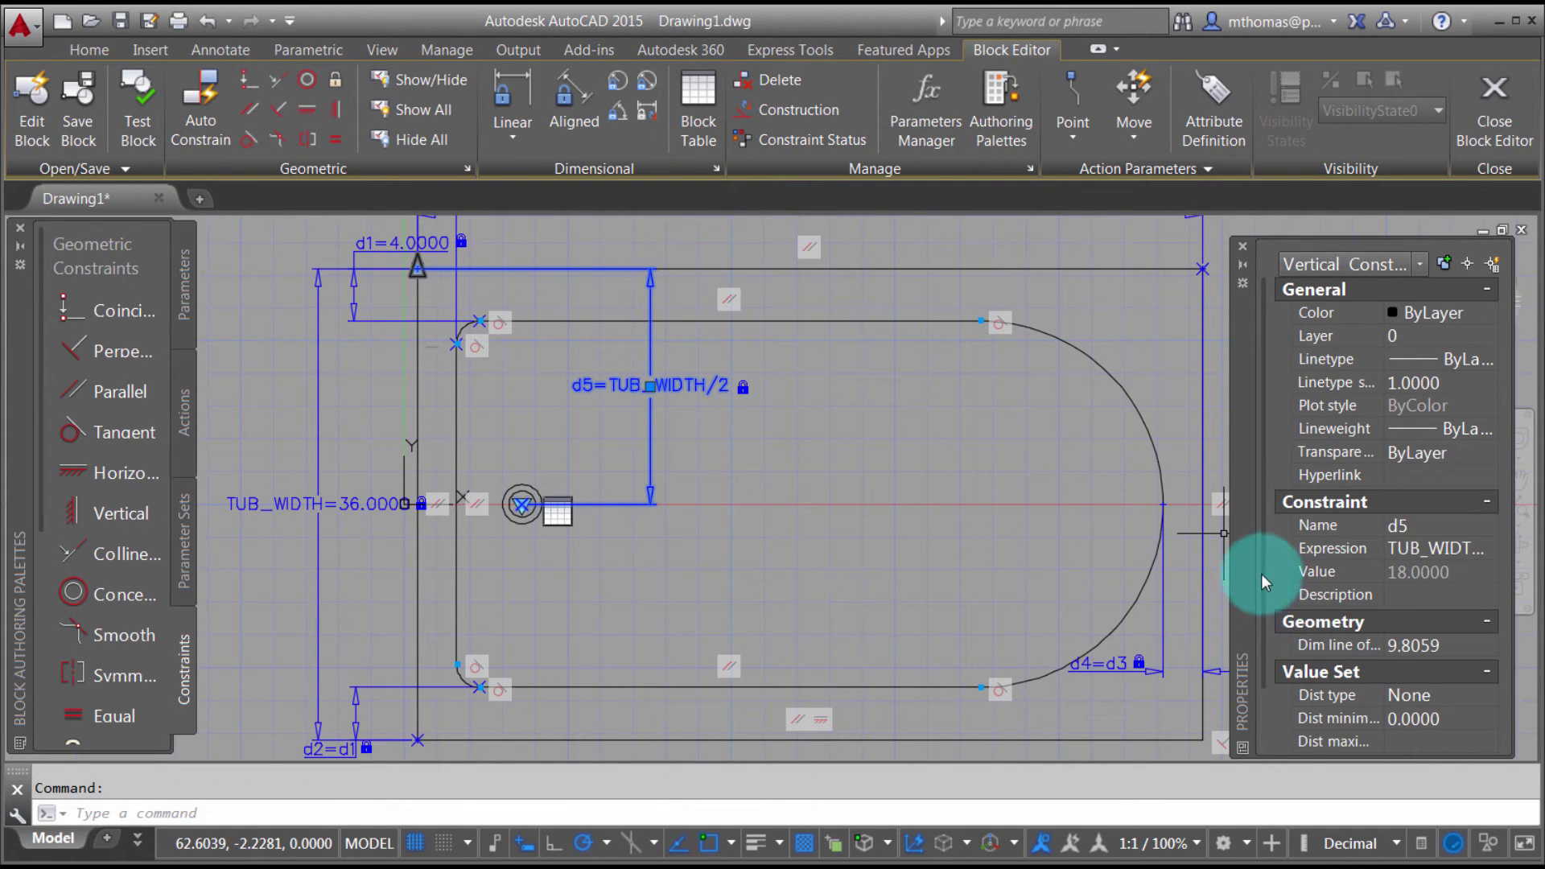
scroll(1262, 573, down, 3)
click(1437, 697)
click(1437, 697)
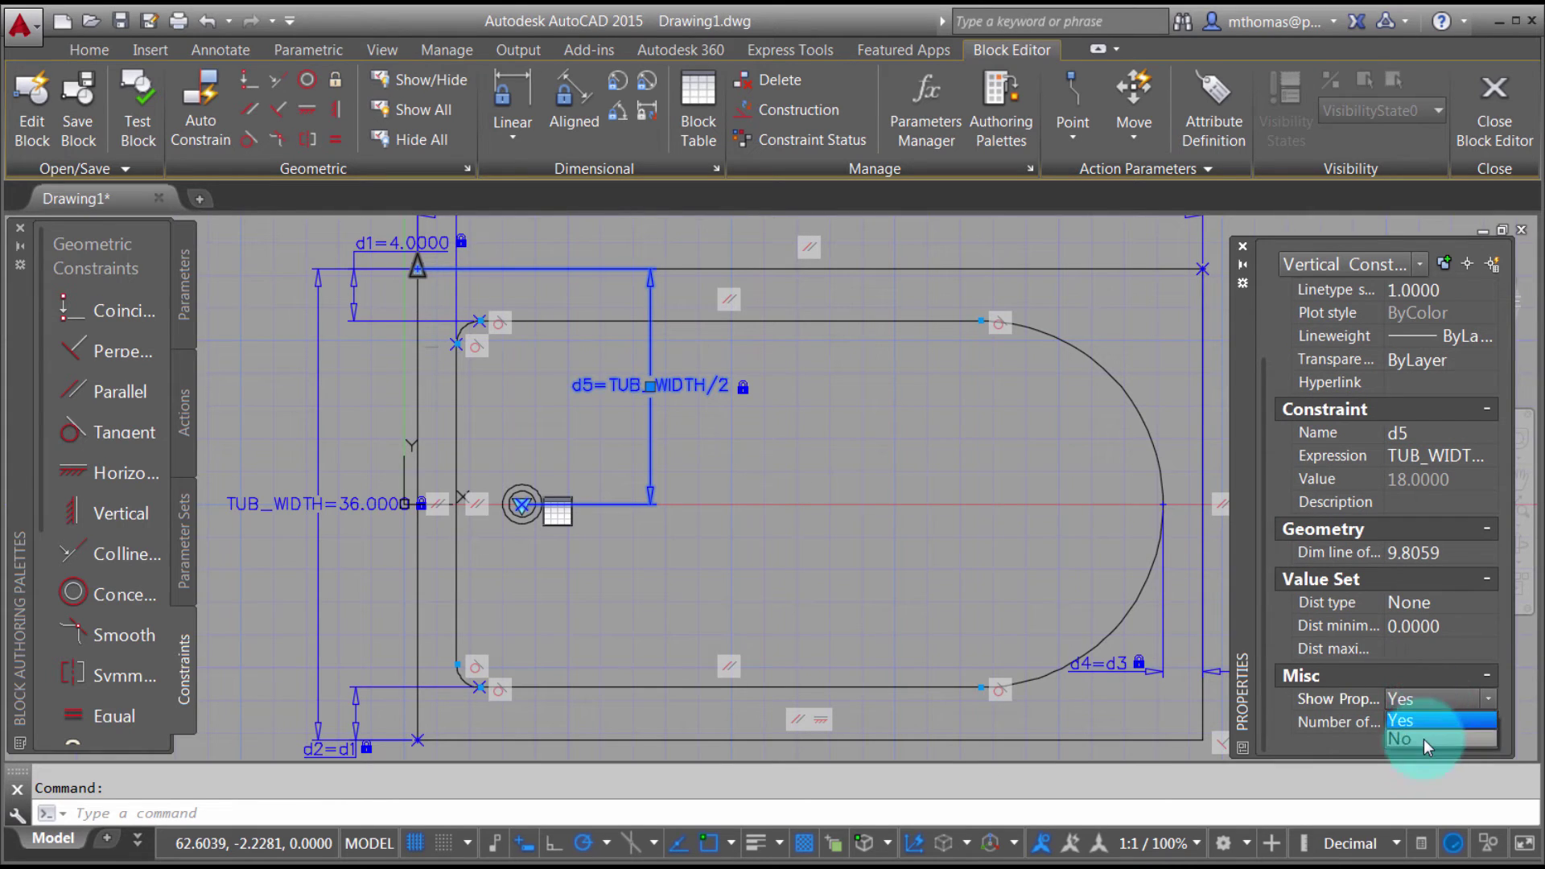
click(1423, 739)
click(1417, 724)
click(1424, 716)
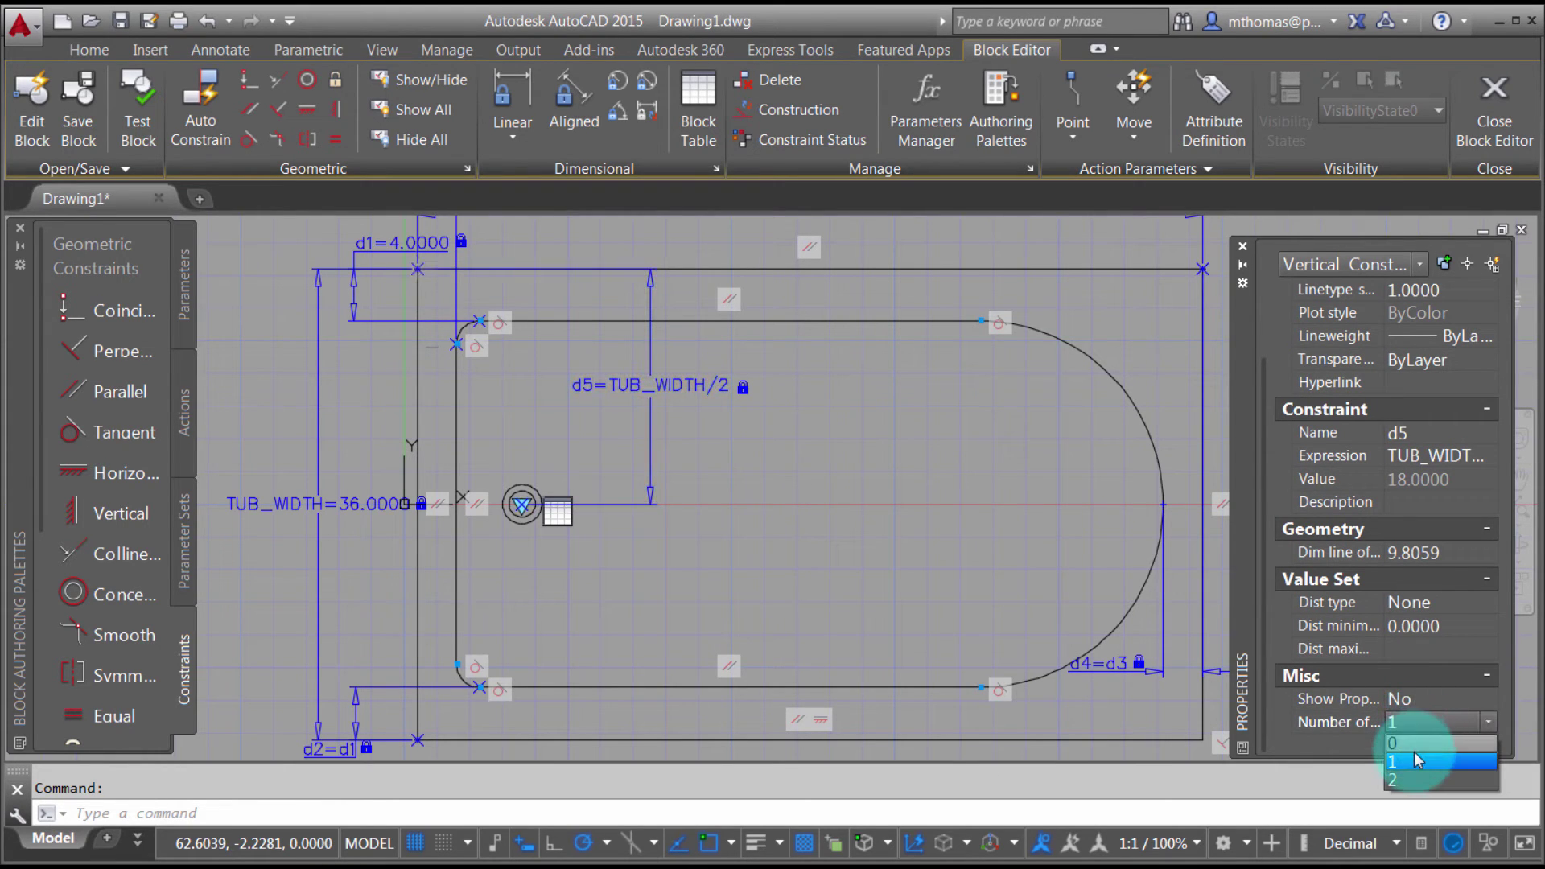
click(1413, 751)
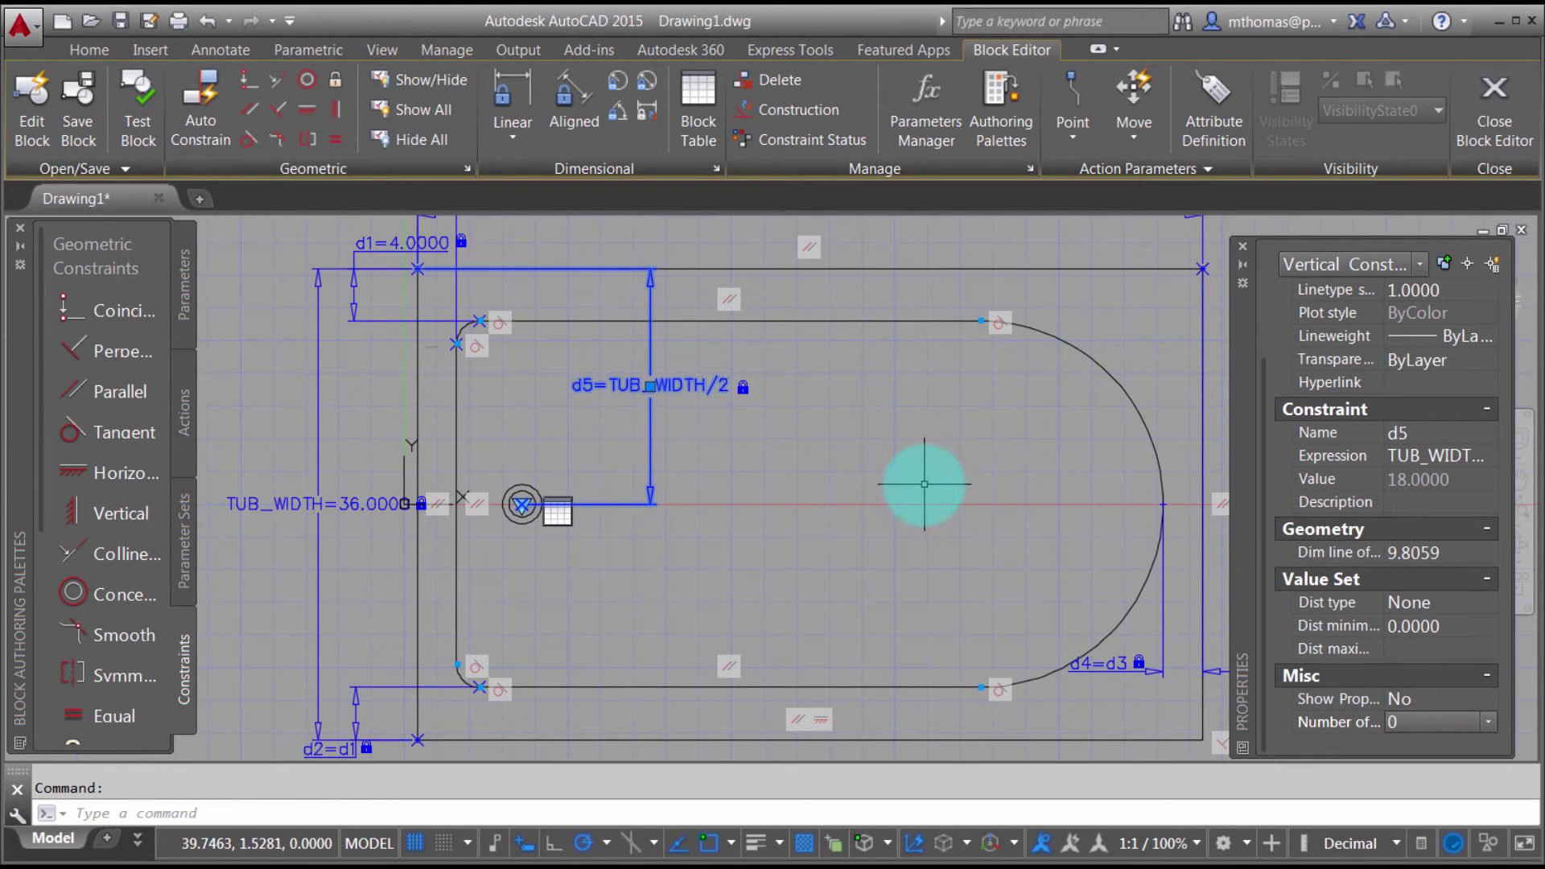
middle_drag(931, 477, 820, 462)
scroll(820, 462, down, 2)
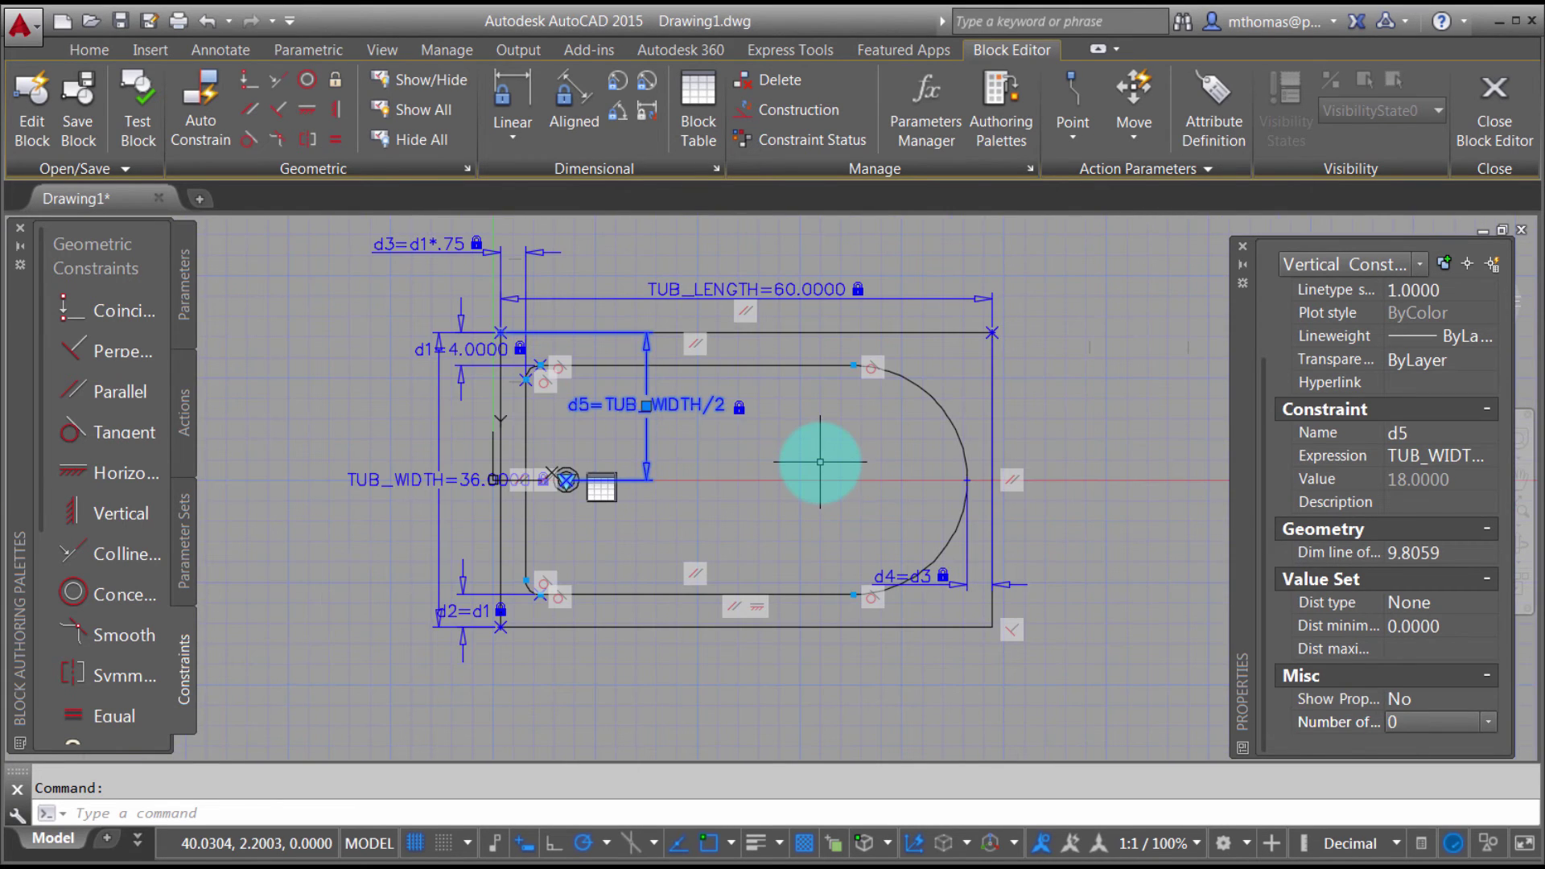
key(Escape)
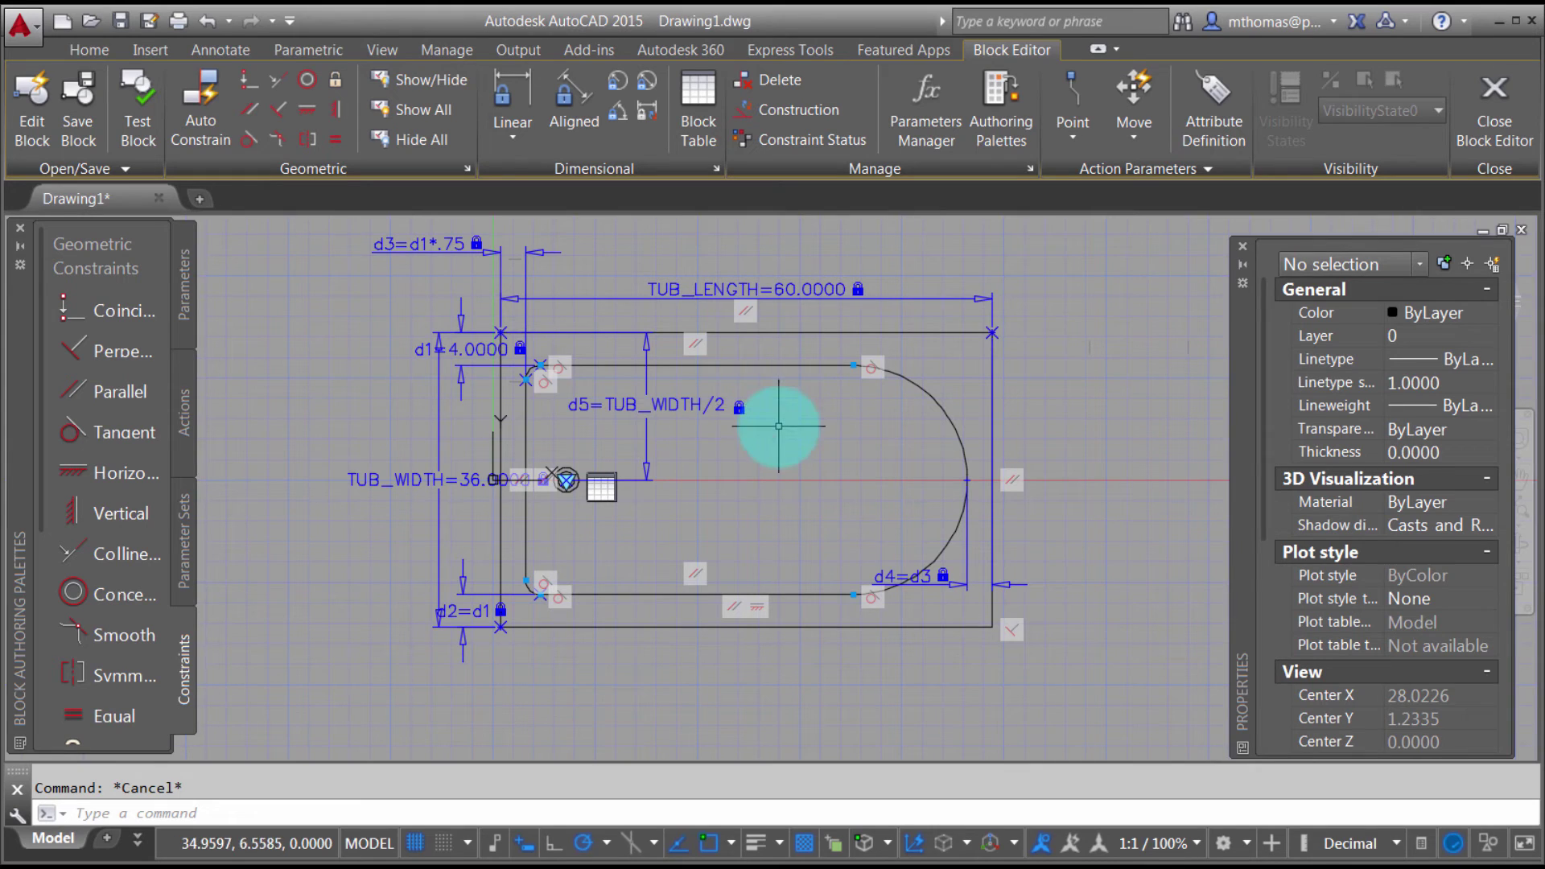
Step: Place a Basepoint parameter where the tub's left edge meets the X axis
click(187, 296)
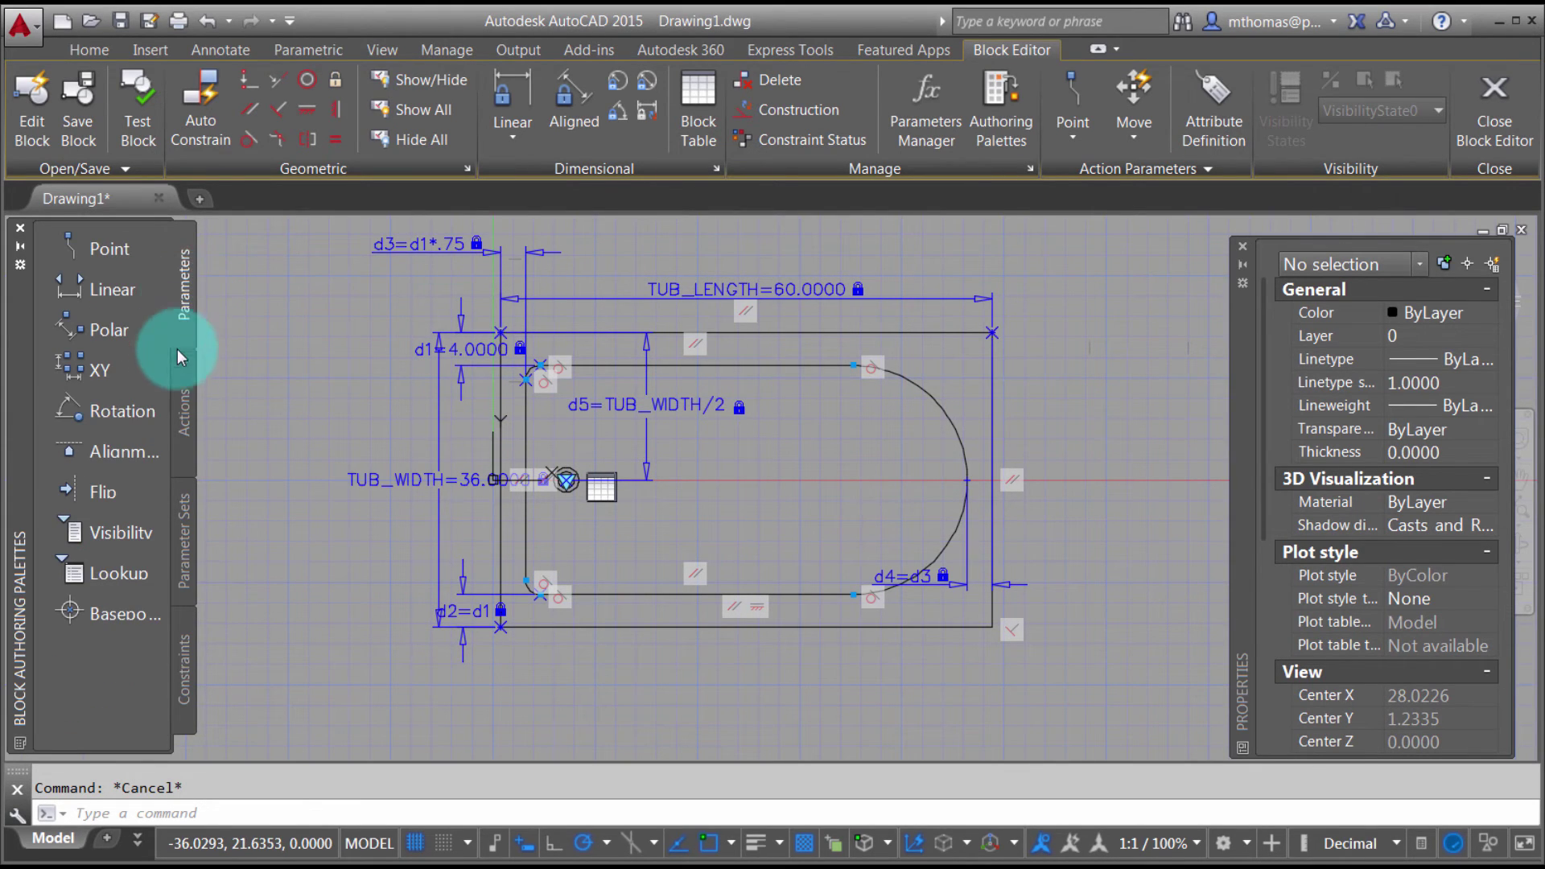
click(118, 613)
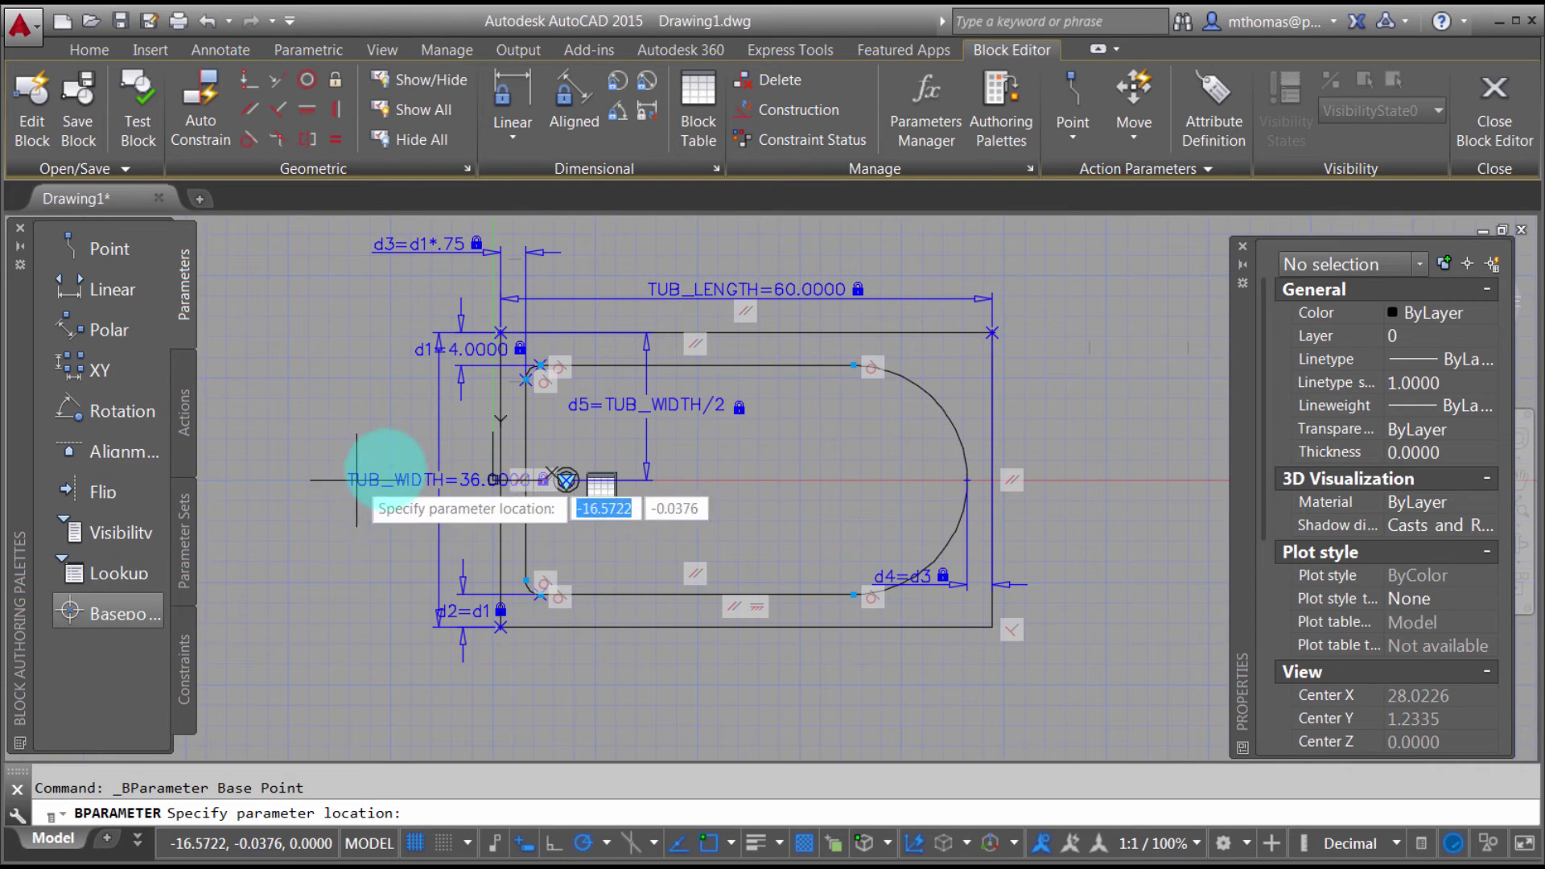
scroll(503, 471, up, 6)
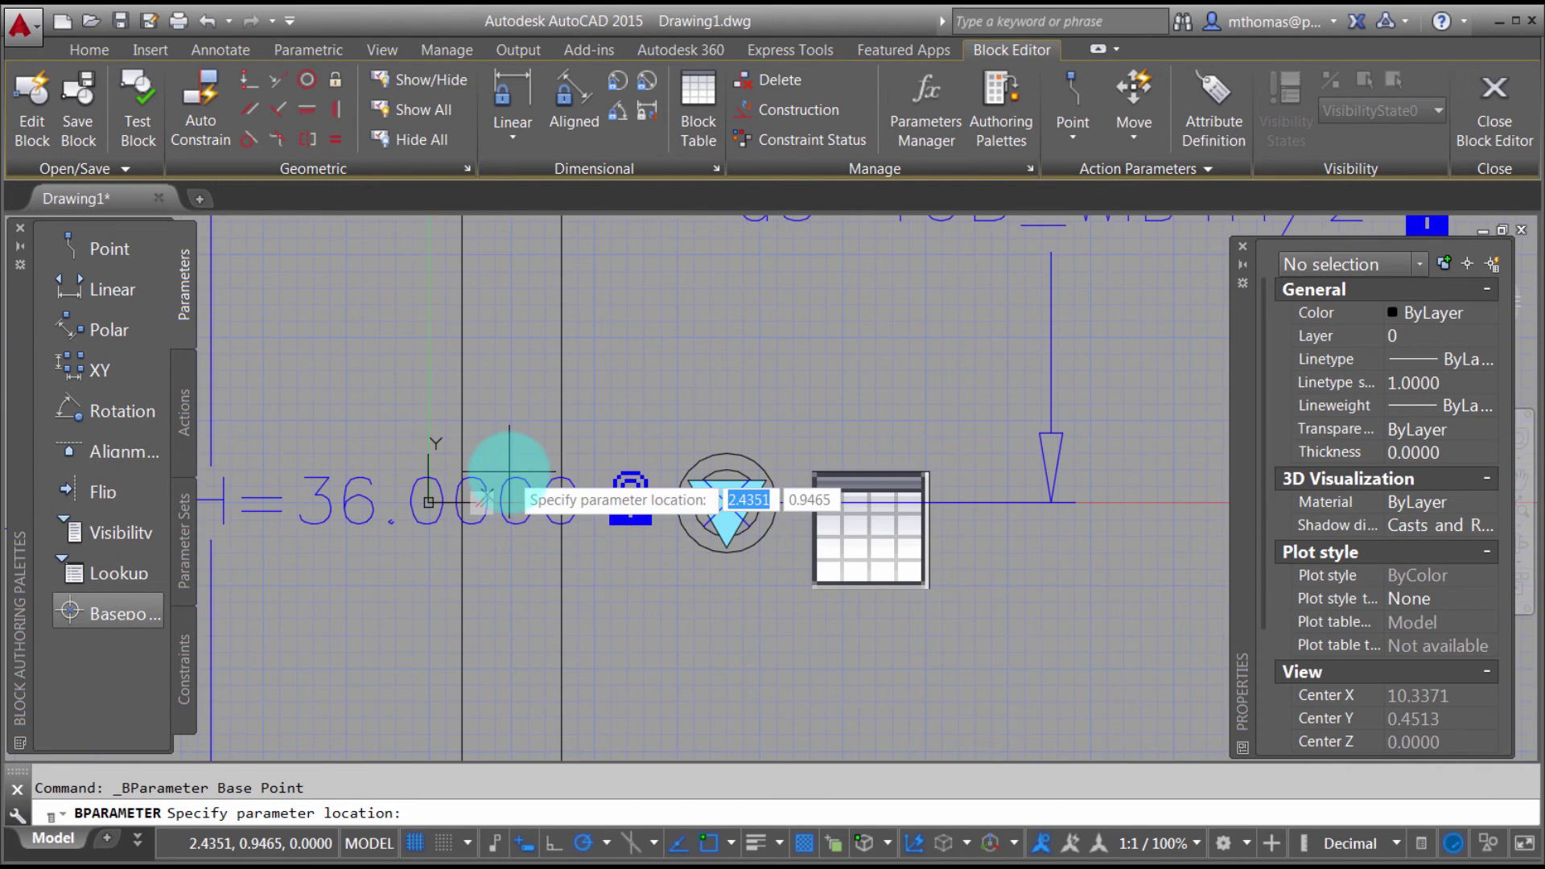
scroll(463, 501, down, 6)
click(461, 503)
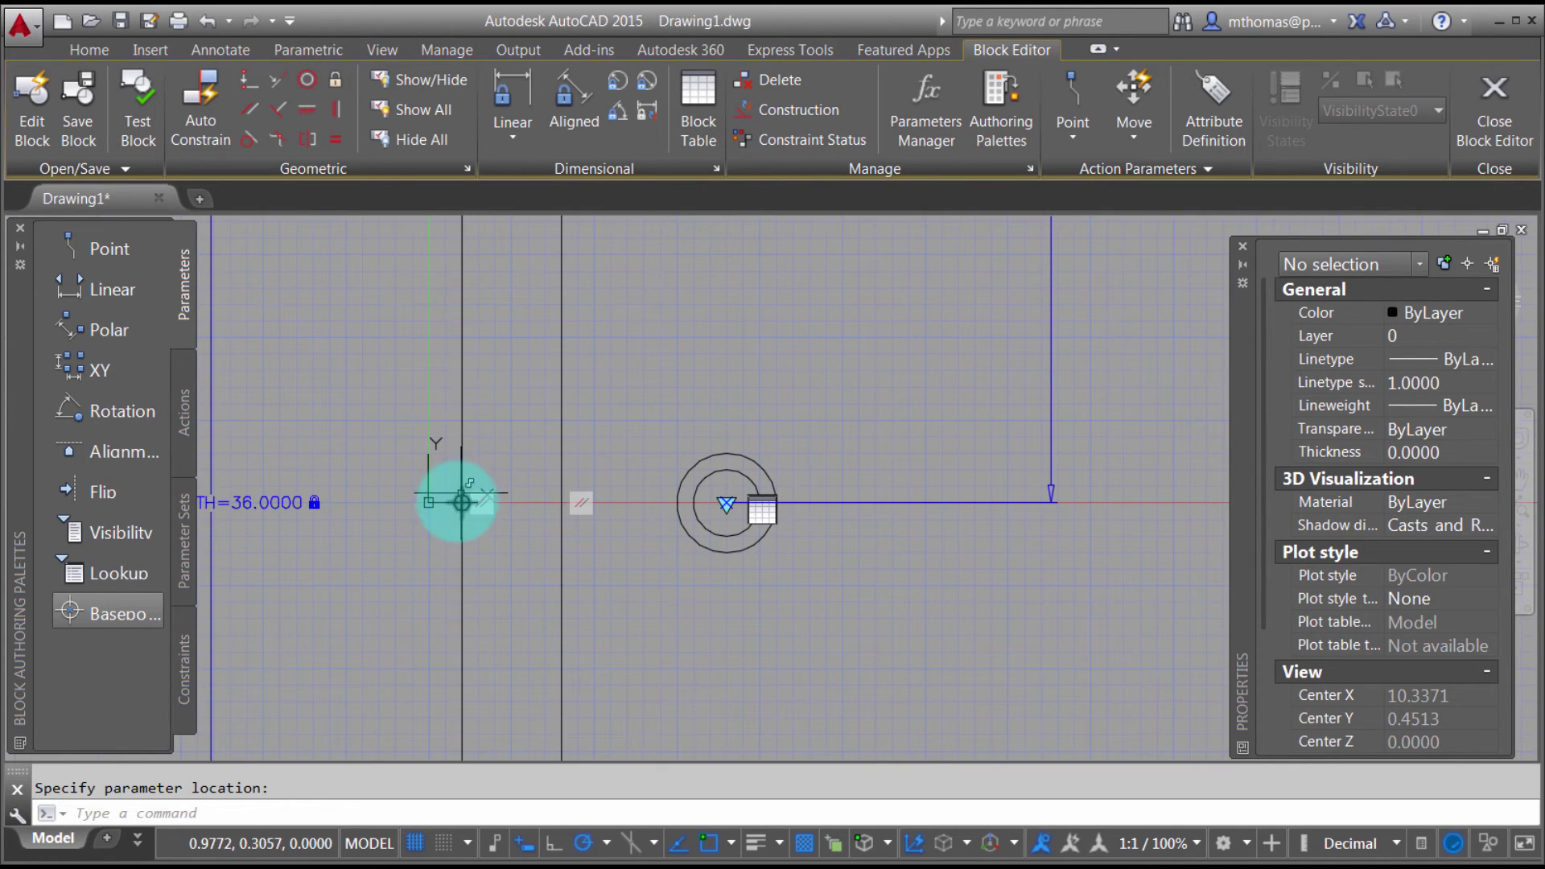
Step: Close the Block Editor to return to model space
scroll(424, 579, down, 6)
middle_drag(734, 587, 743, 553)
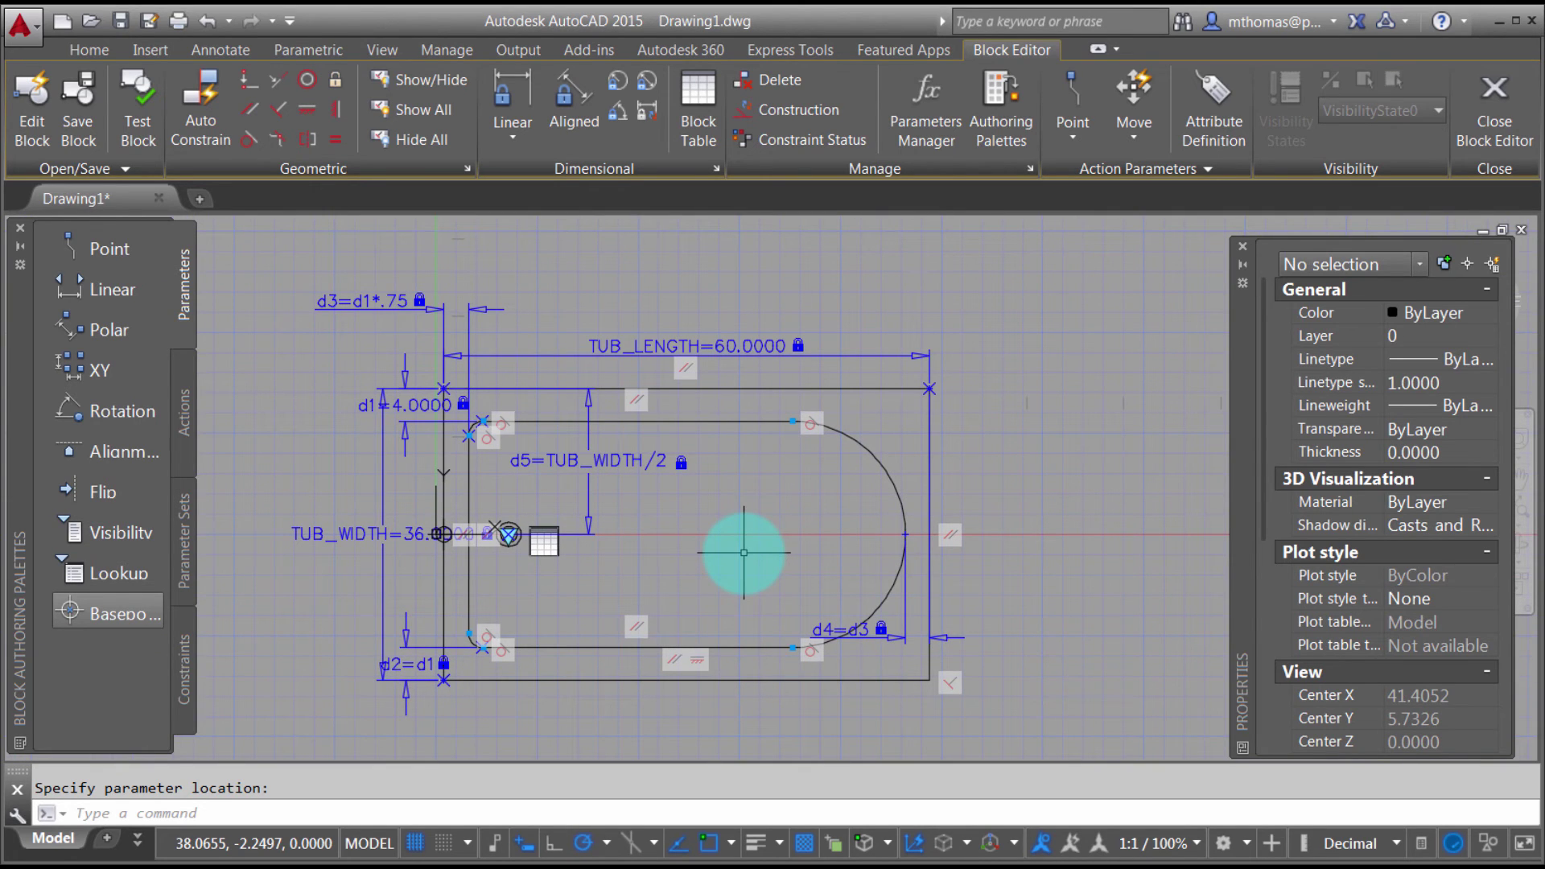
click(1501, 117)
Step: Save the block, return to model space and switch the tub to 60 × 30 using its lookup grip
click(648, 378)
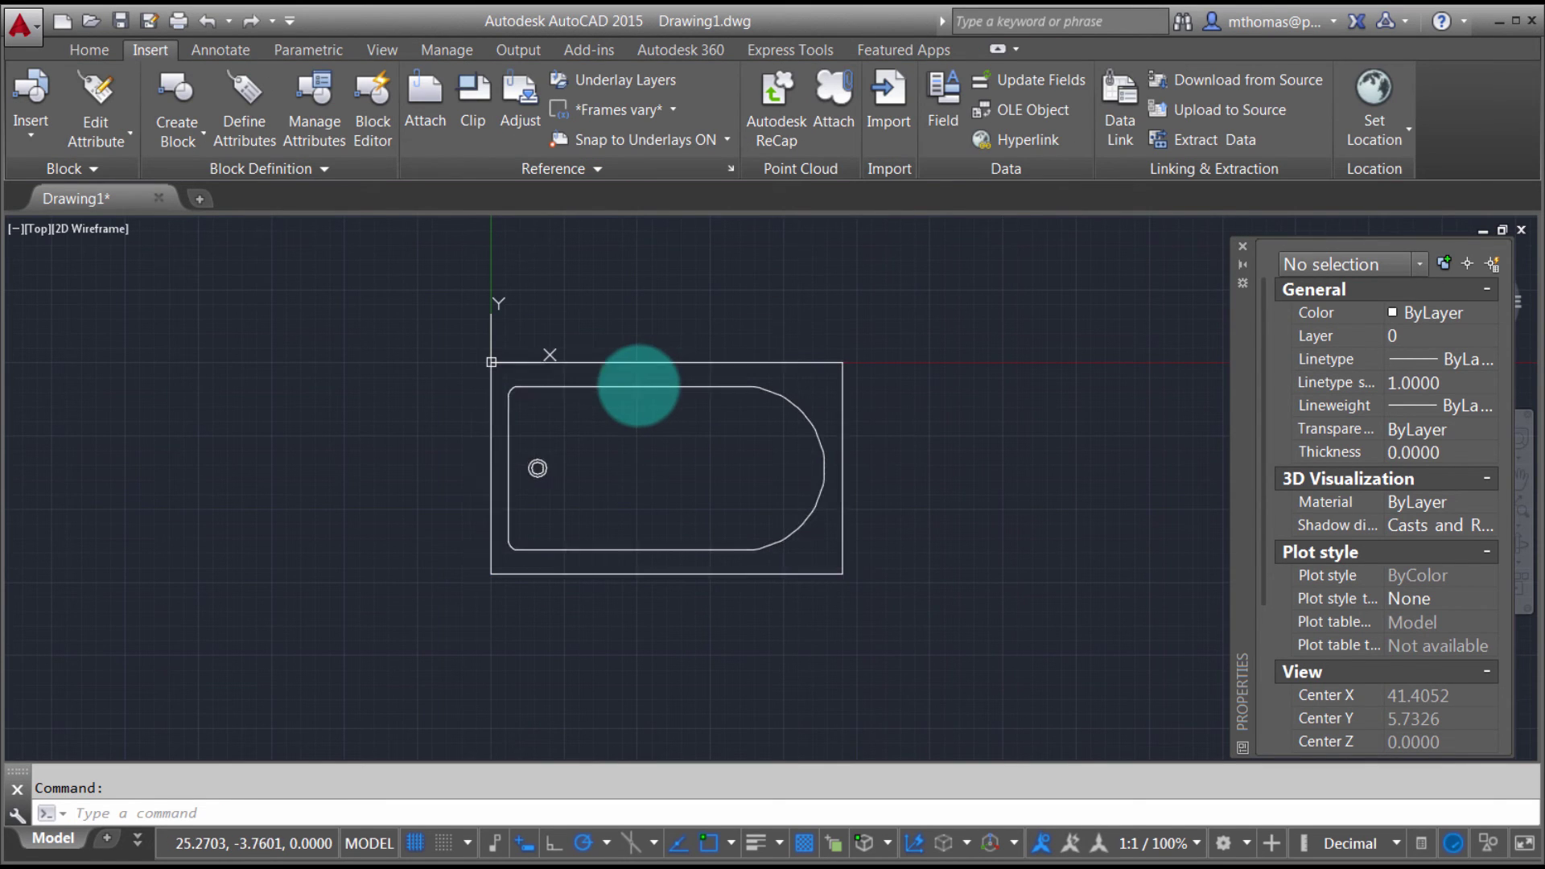
click(548, 471)
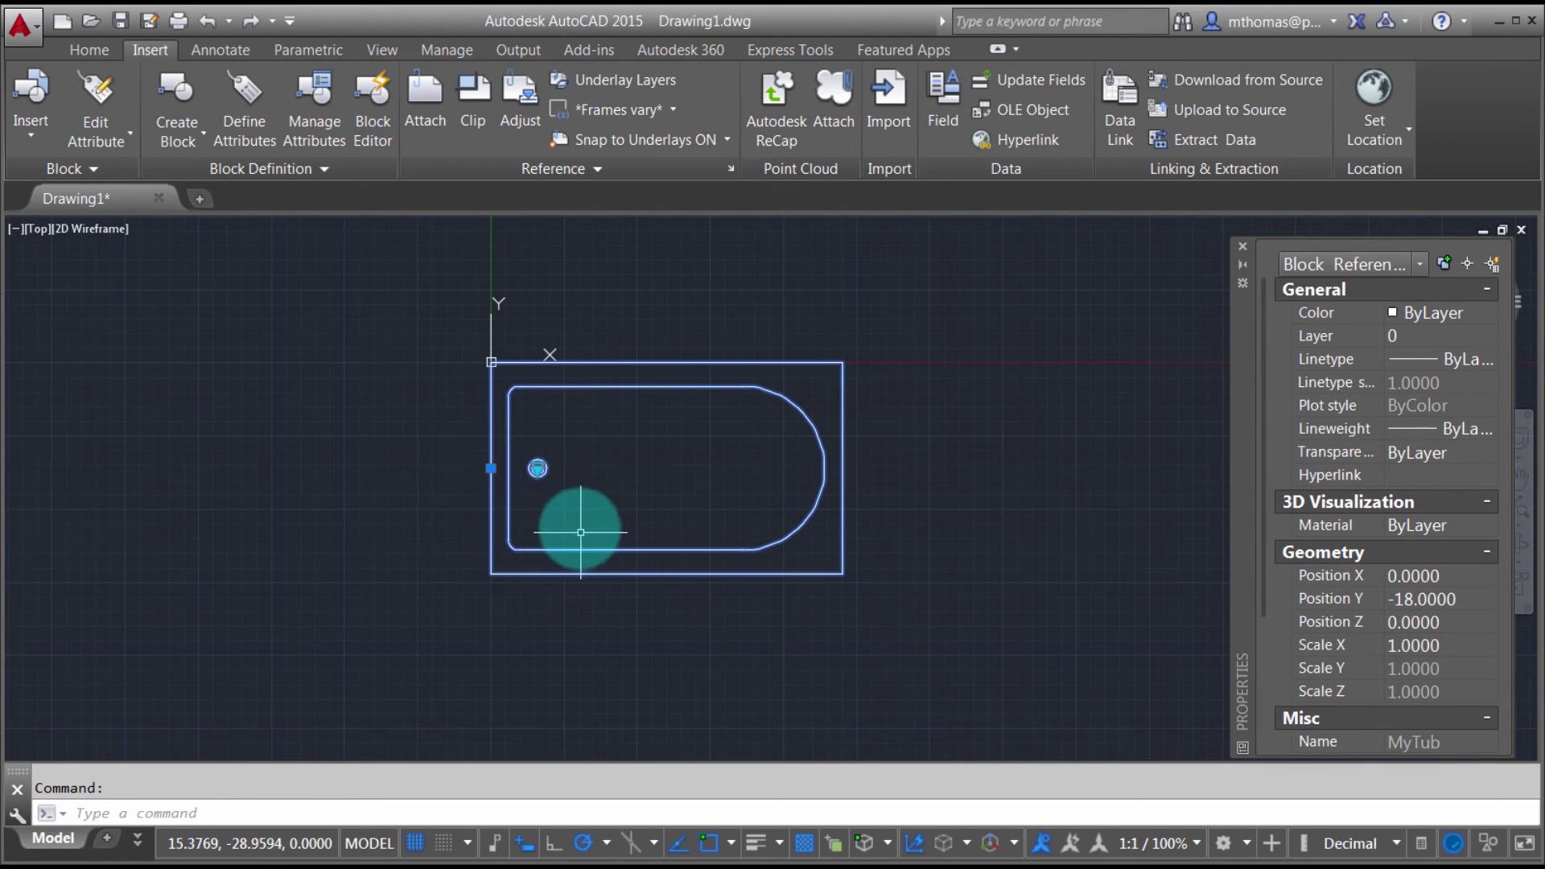
scroll(553, 521, up, 3)
click(525, 435)
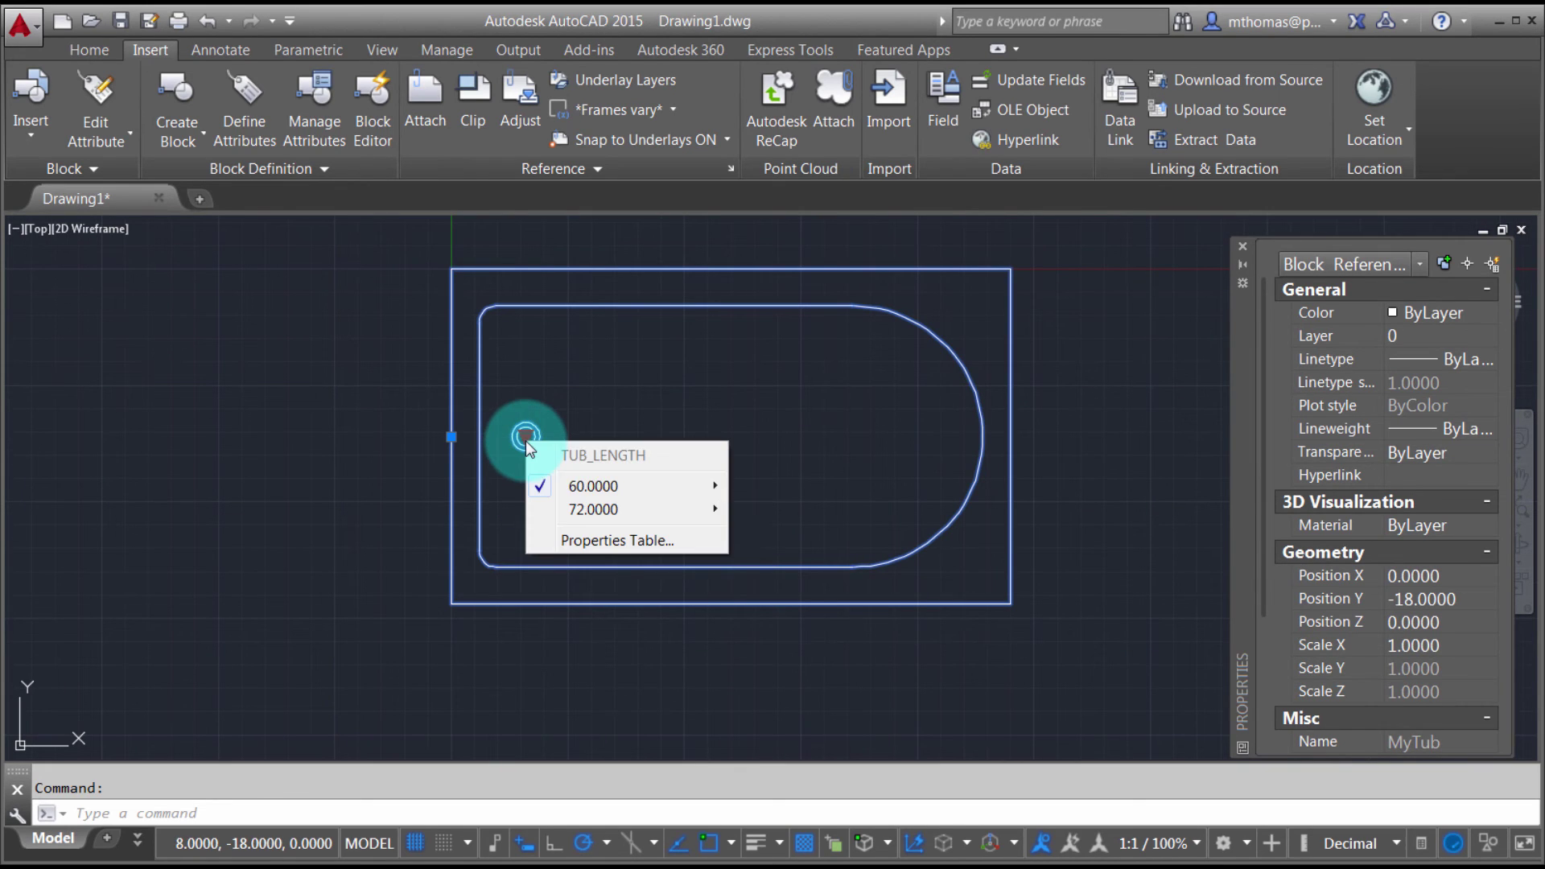
mouse_move(596, 486)
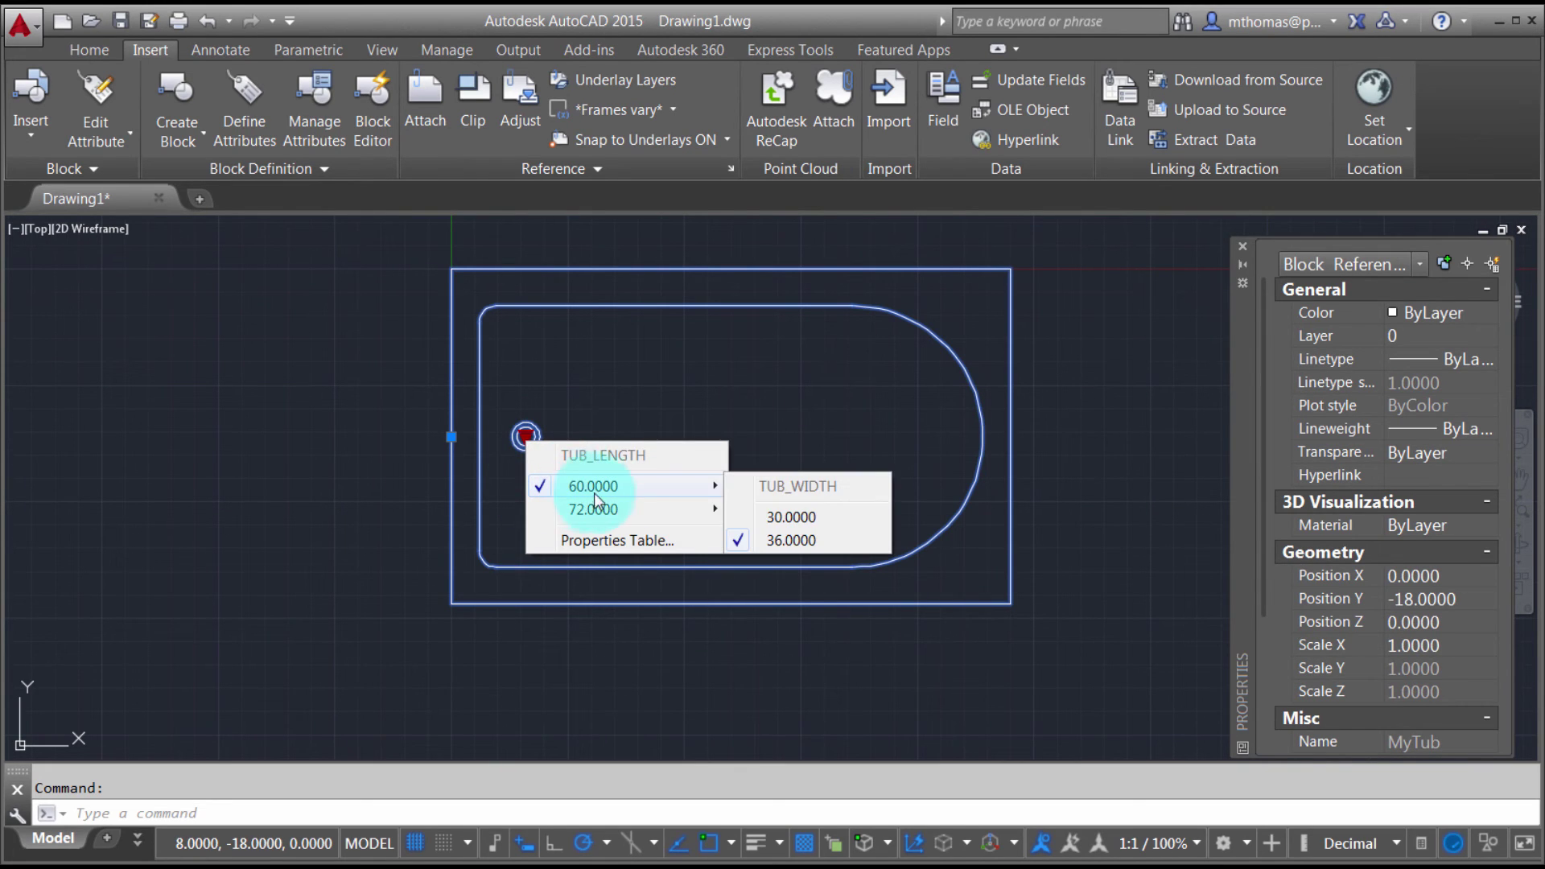
click(790, 514)
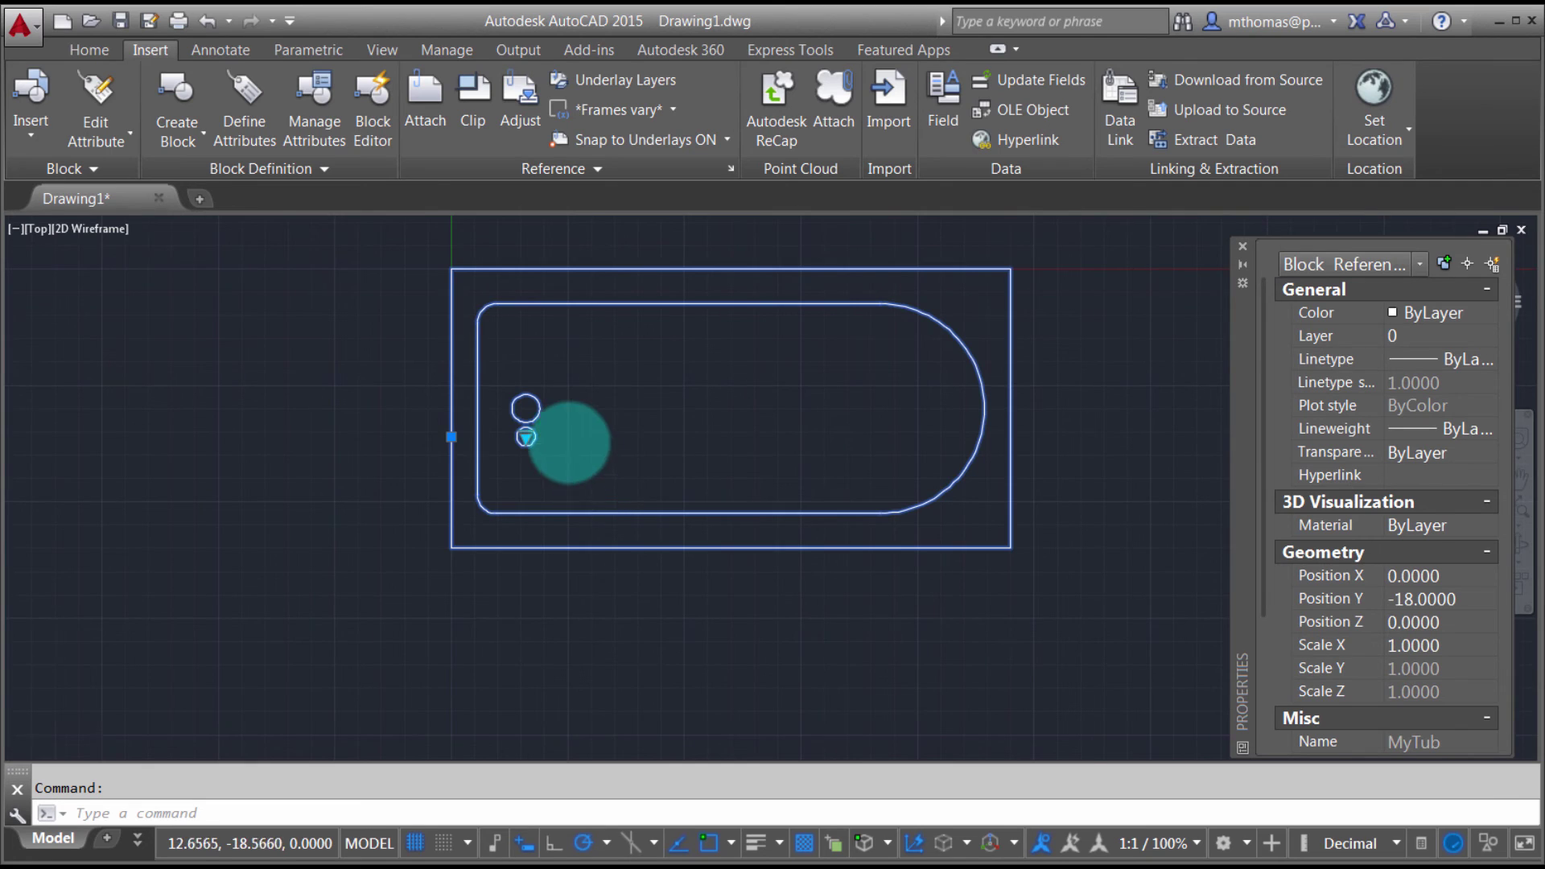
Step: Resize the tub to the 72 × 54 preset from its lookup list
scroll(567, 441, up, 4)
click(453, 424)
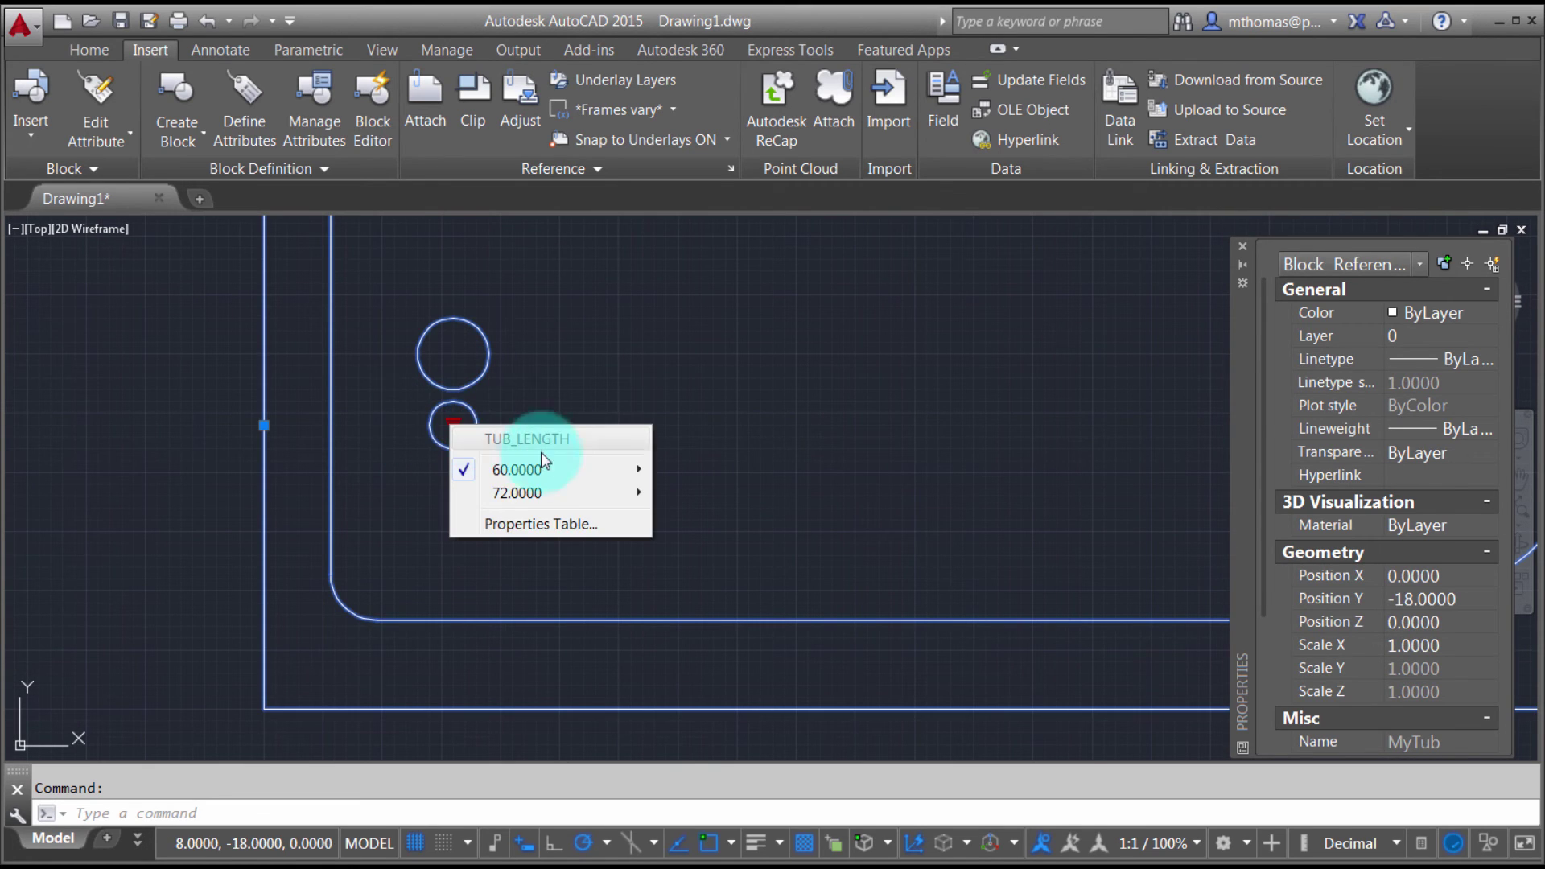
mouse_move(541, 493)
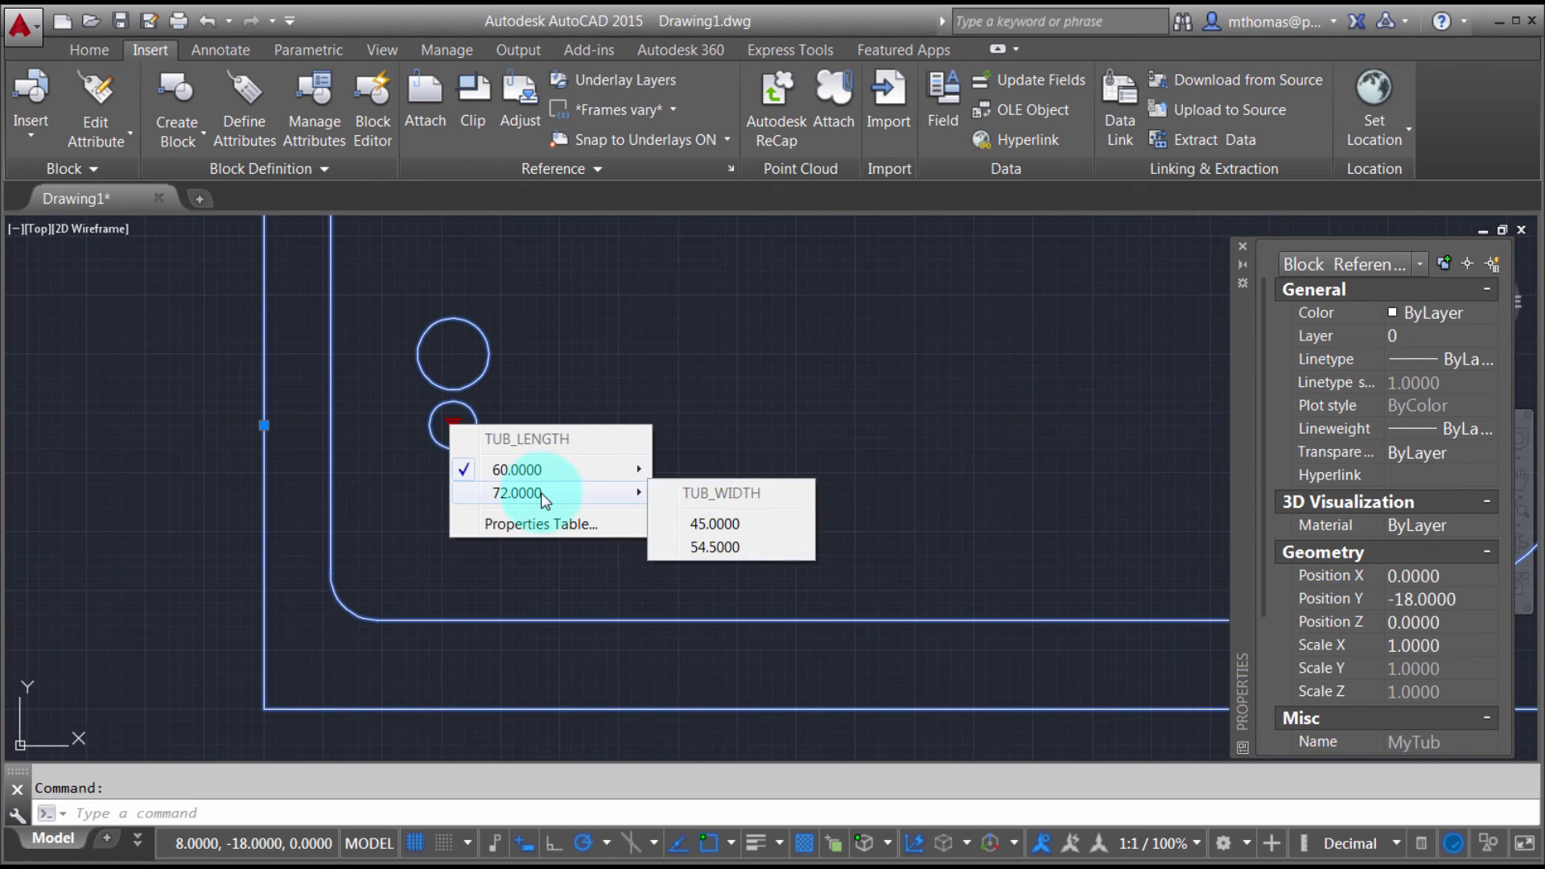
click(708, 545)
scroll(702, 537, down, 6)
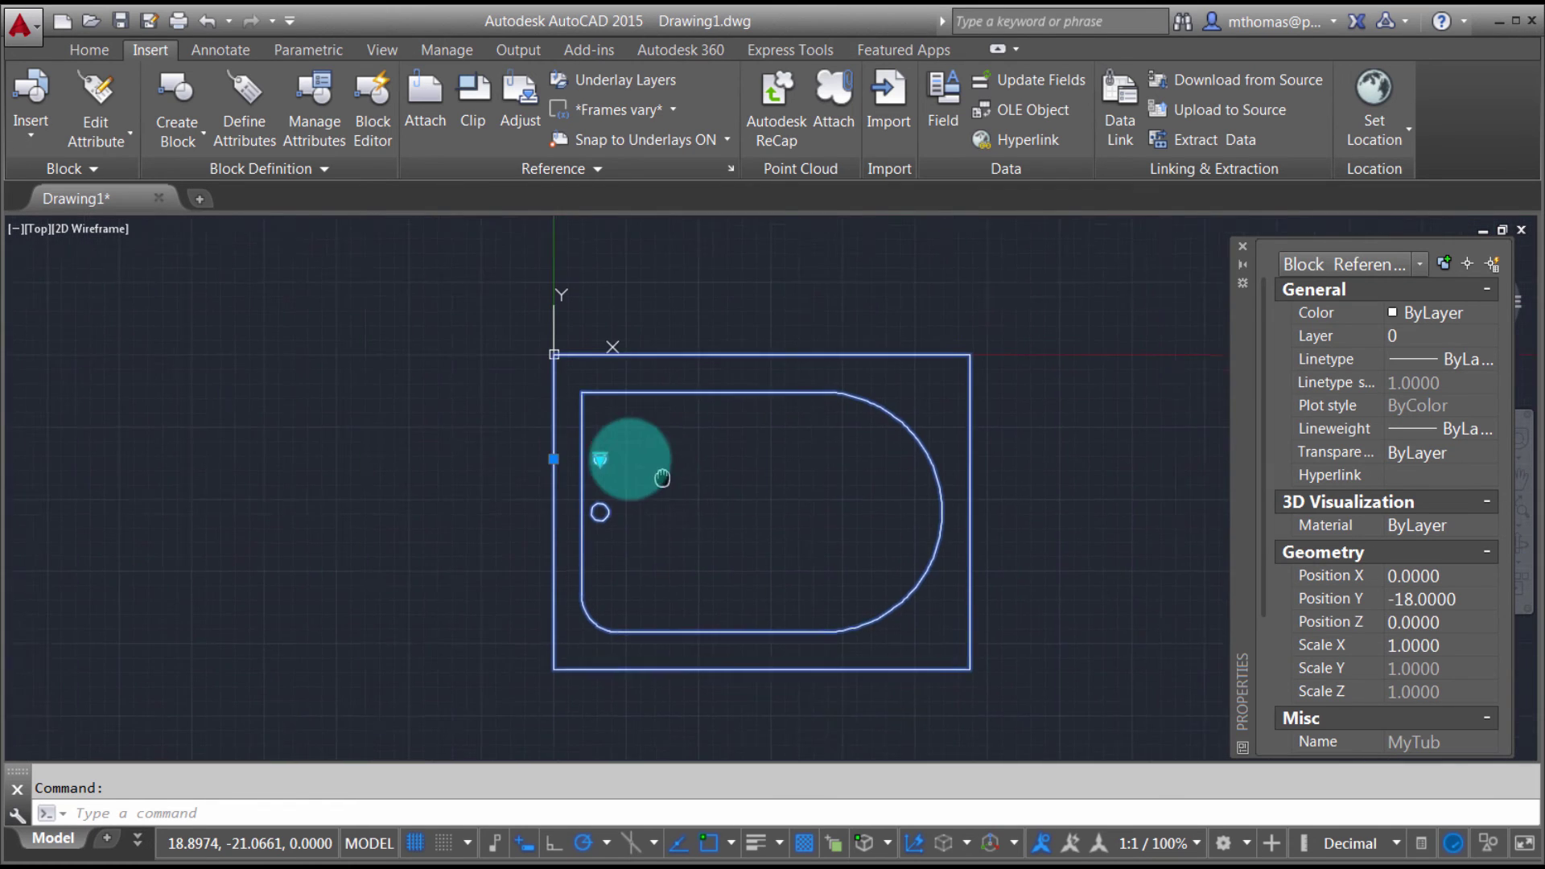
right_click(647, 454)
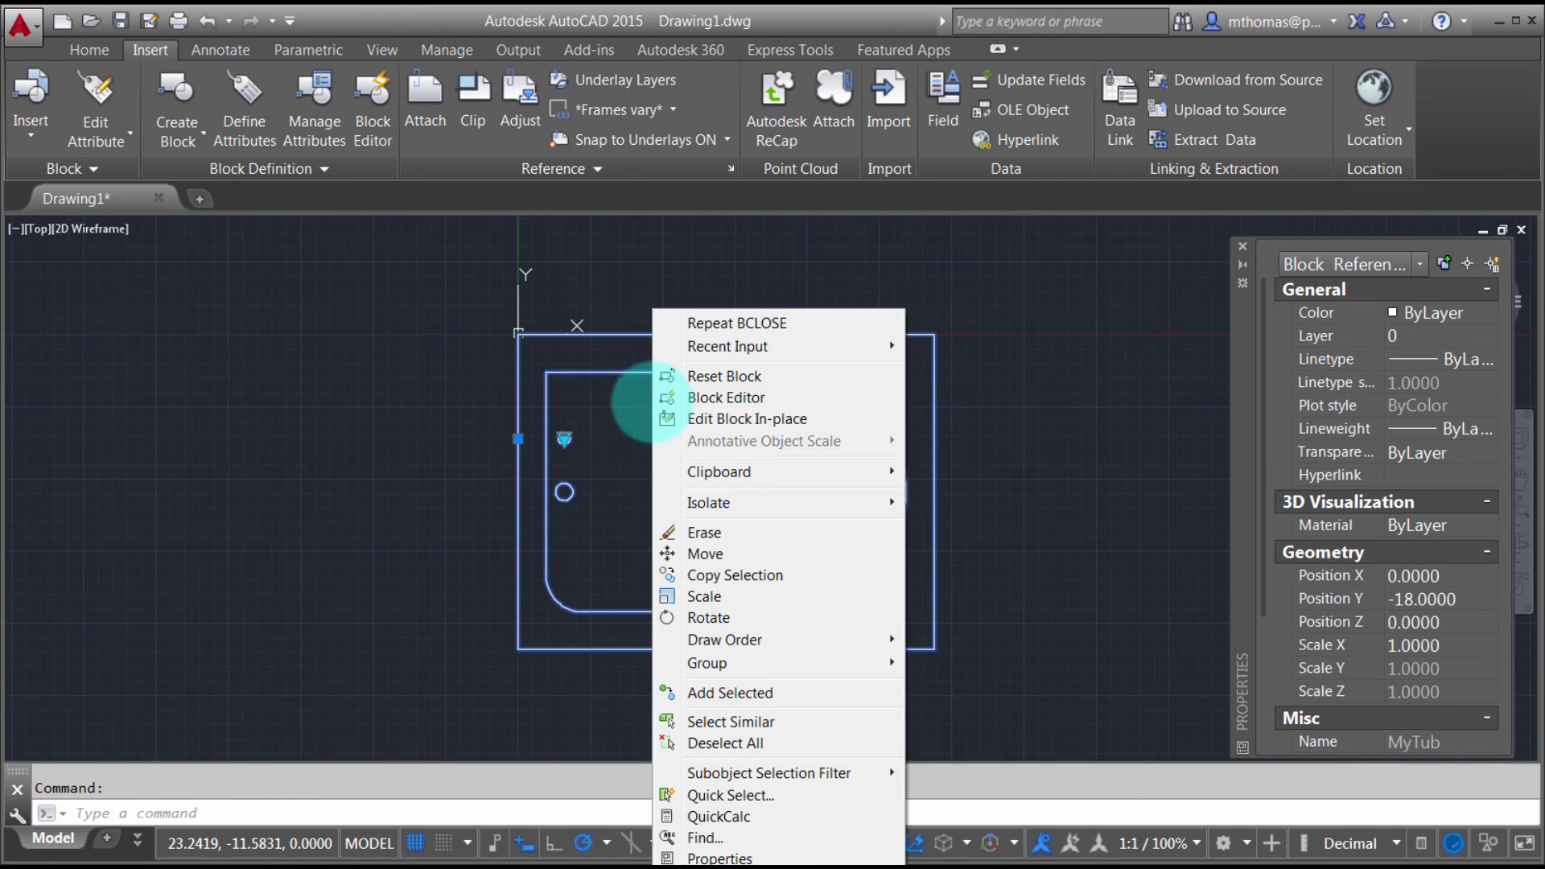
Step: In the Block Editor, constrain the tub's drain circles as concentric, then save the block
click(725, 395)
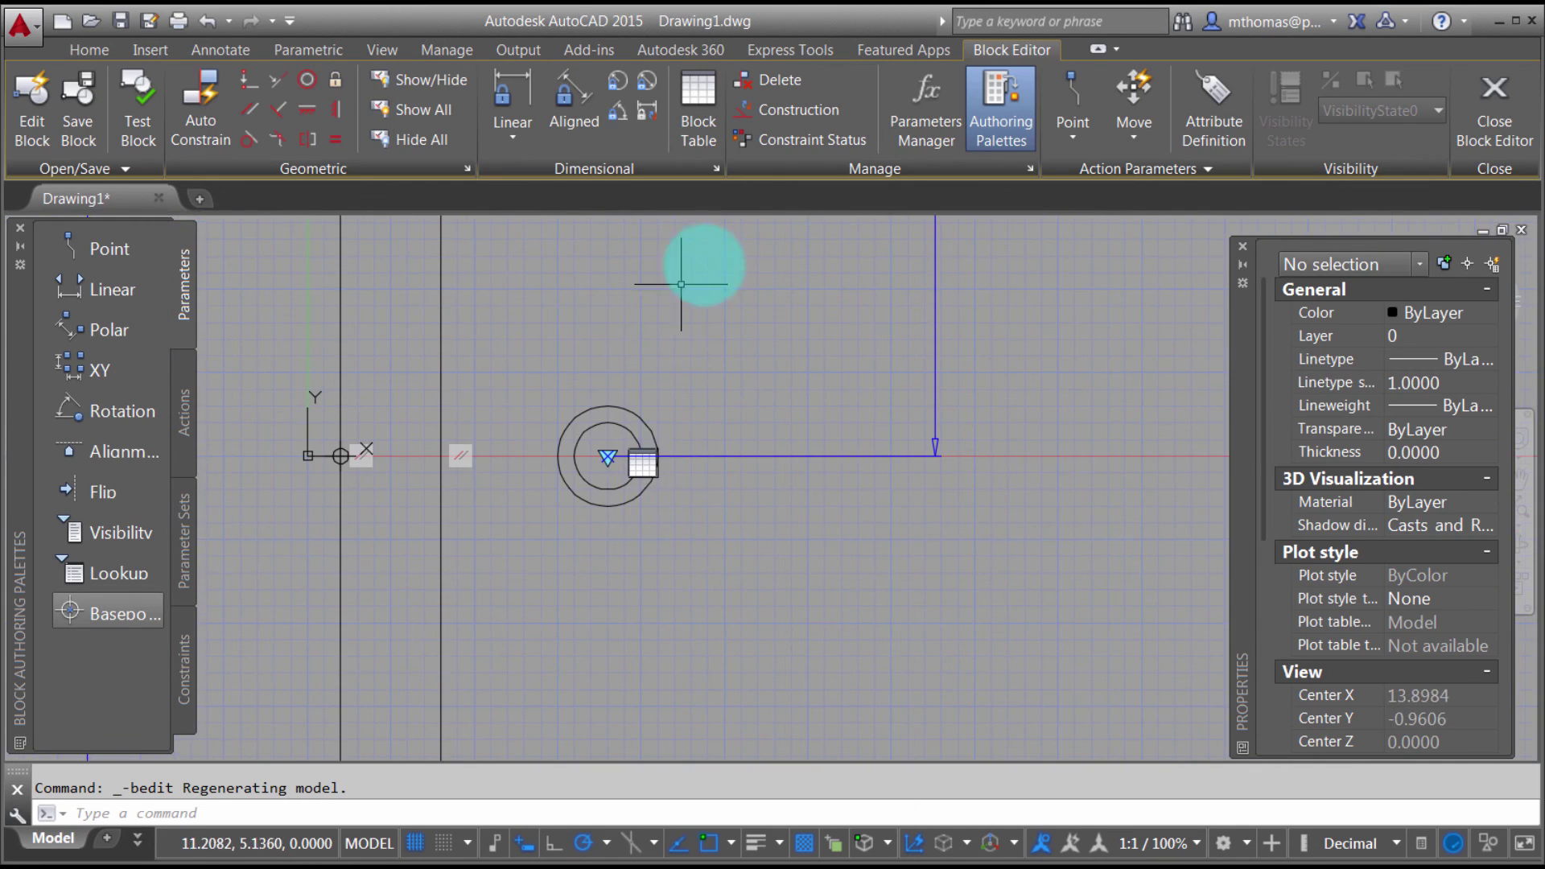
click(307, 79)
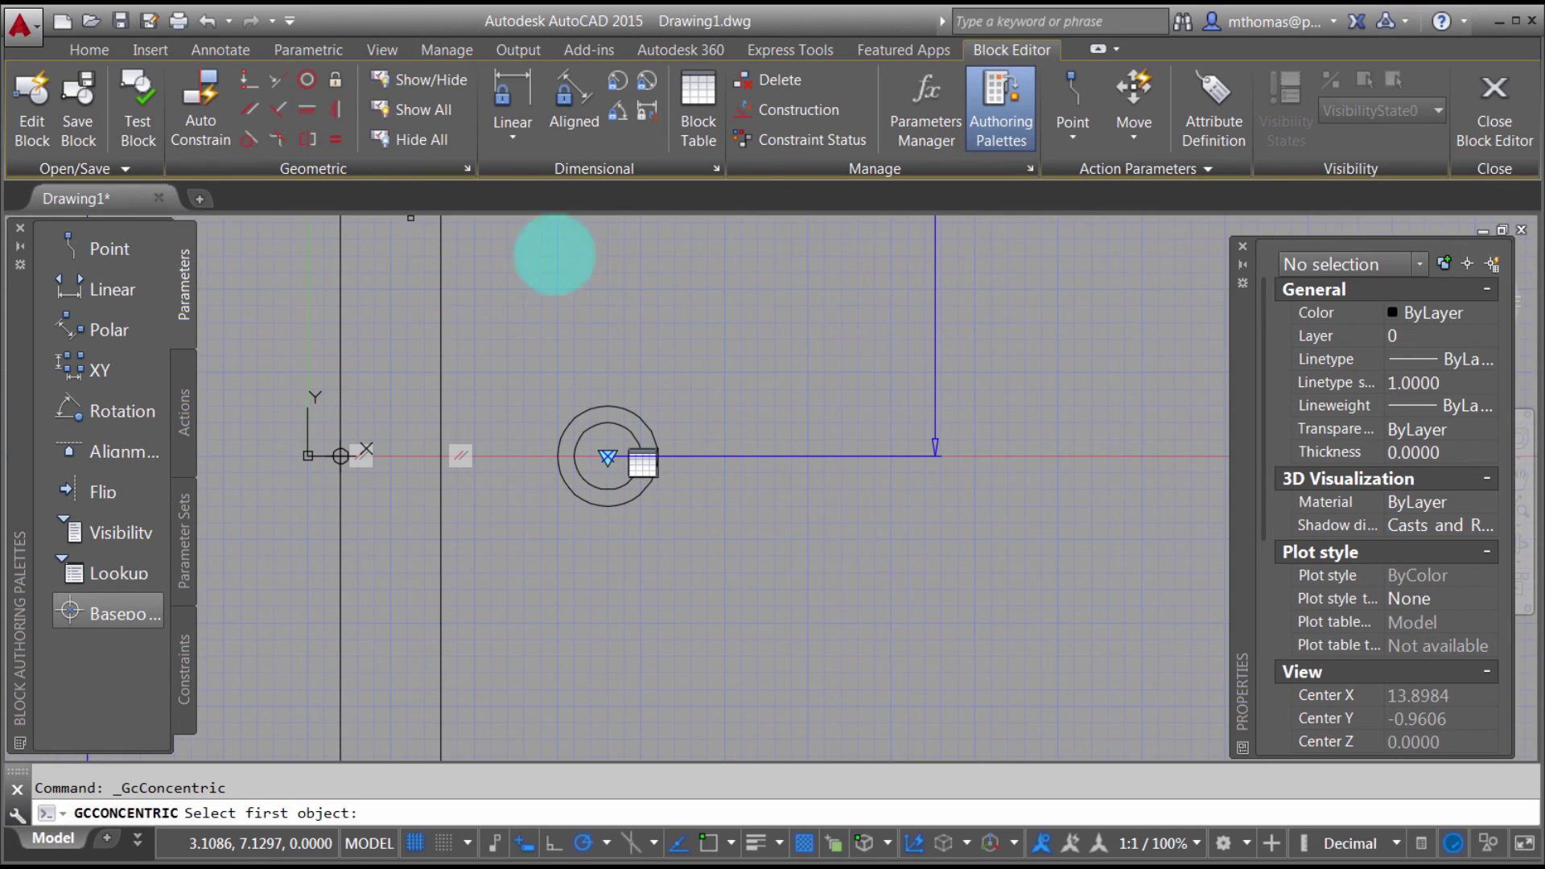
click(611, 406)
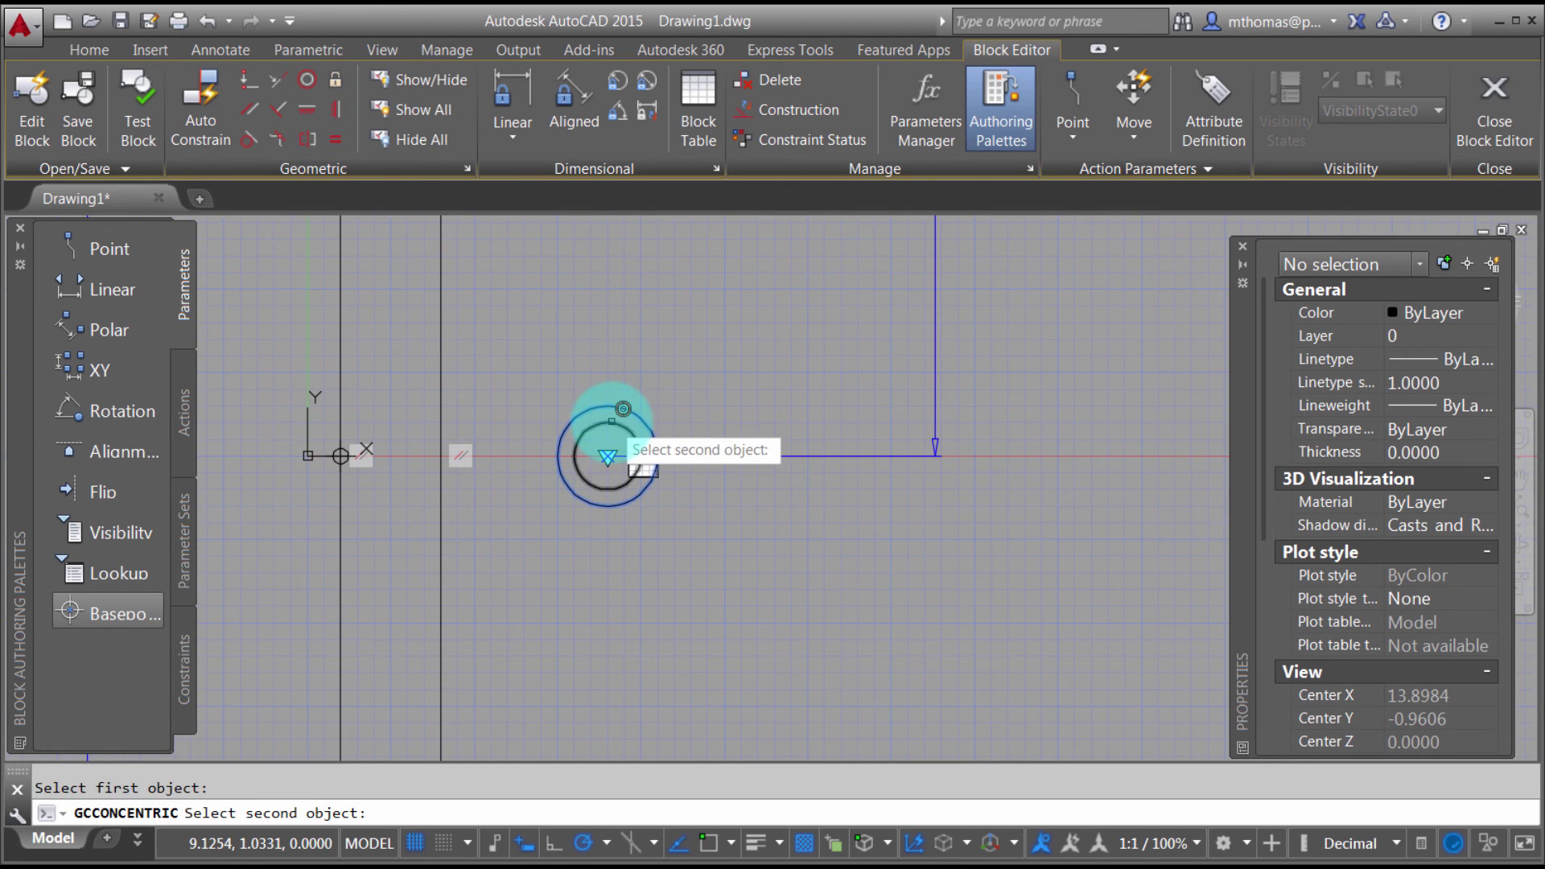
click(1493, 112)
click(467, 380)
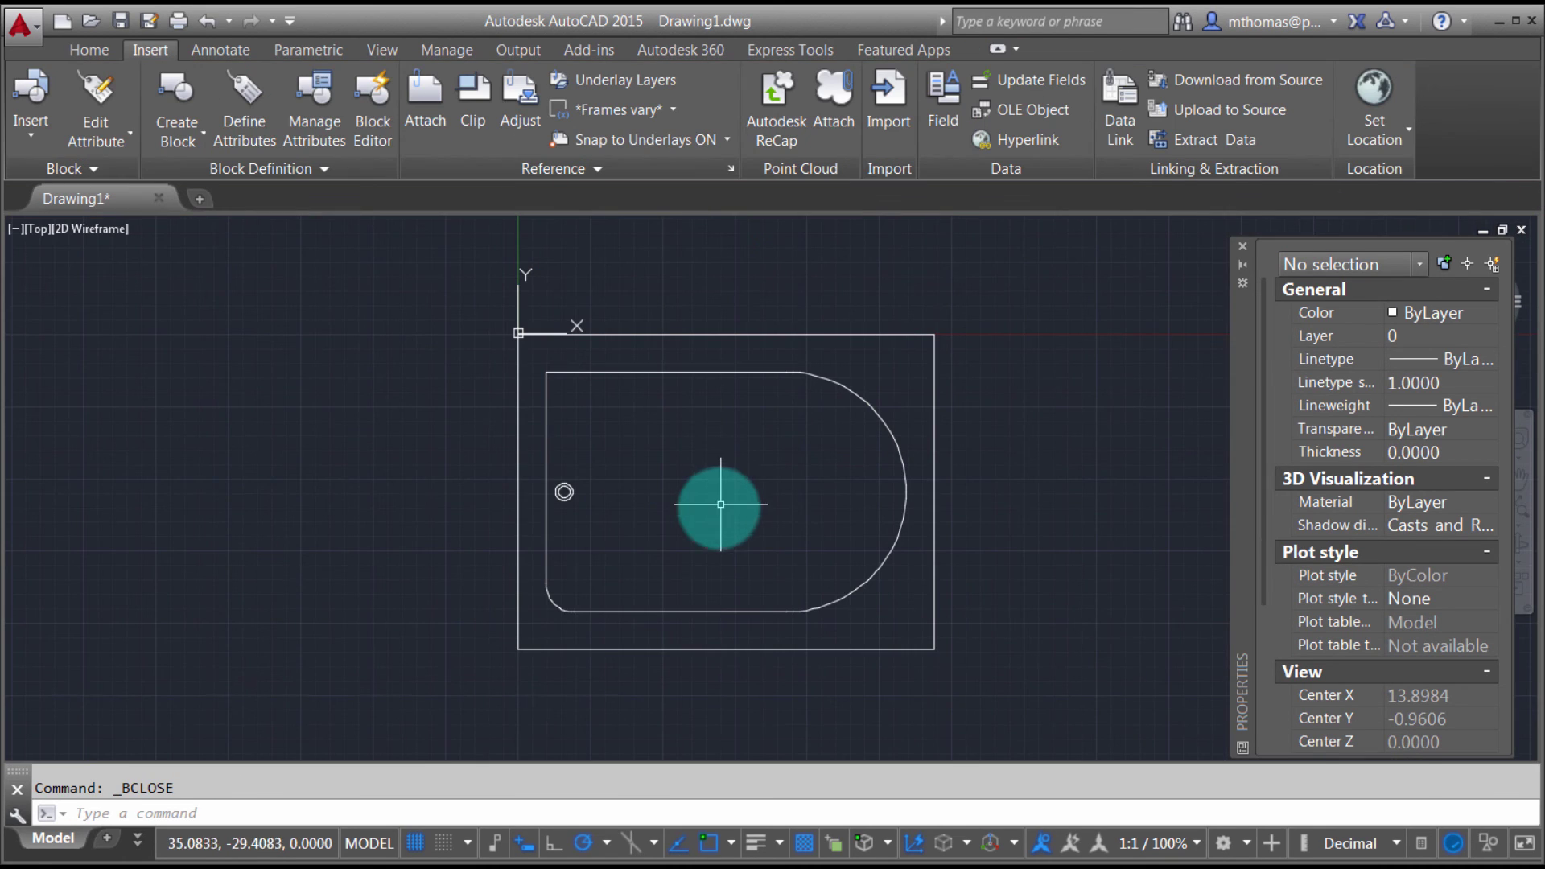
Step: Switch the tub back to the 60.0000 length preset, making it 60 × 30
click(544, 420)
click(564, 440)
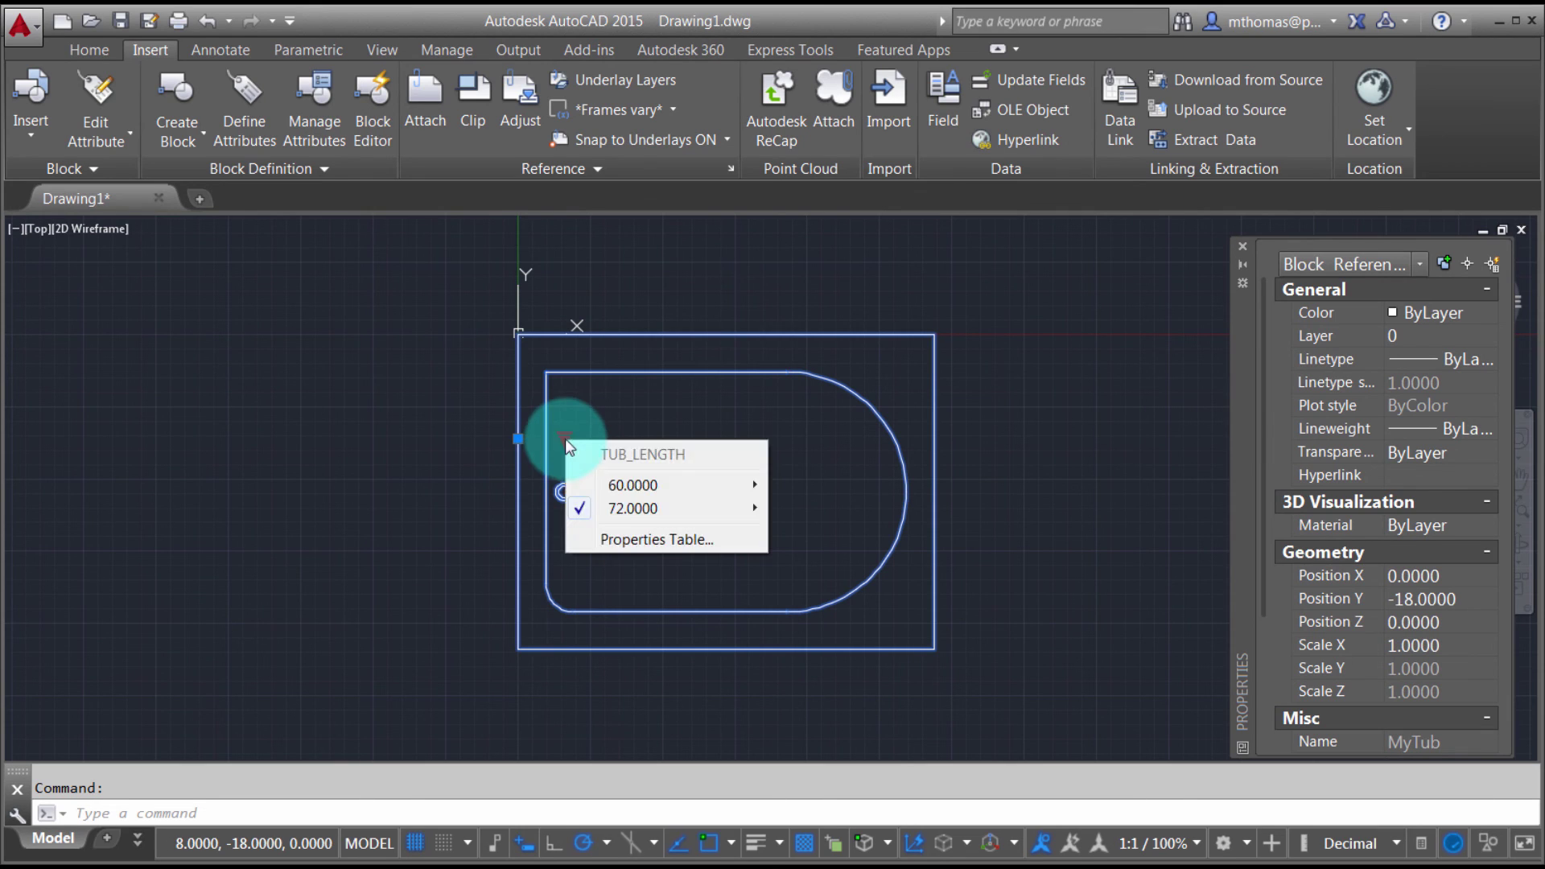
mouse_move(608, 486)
click(838, 513)
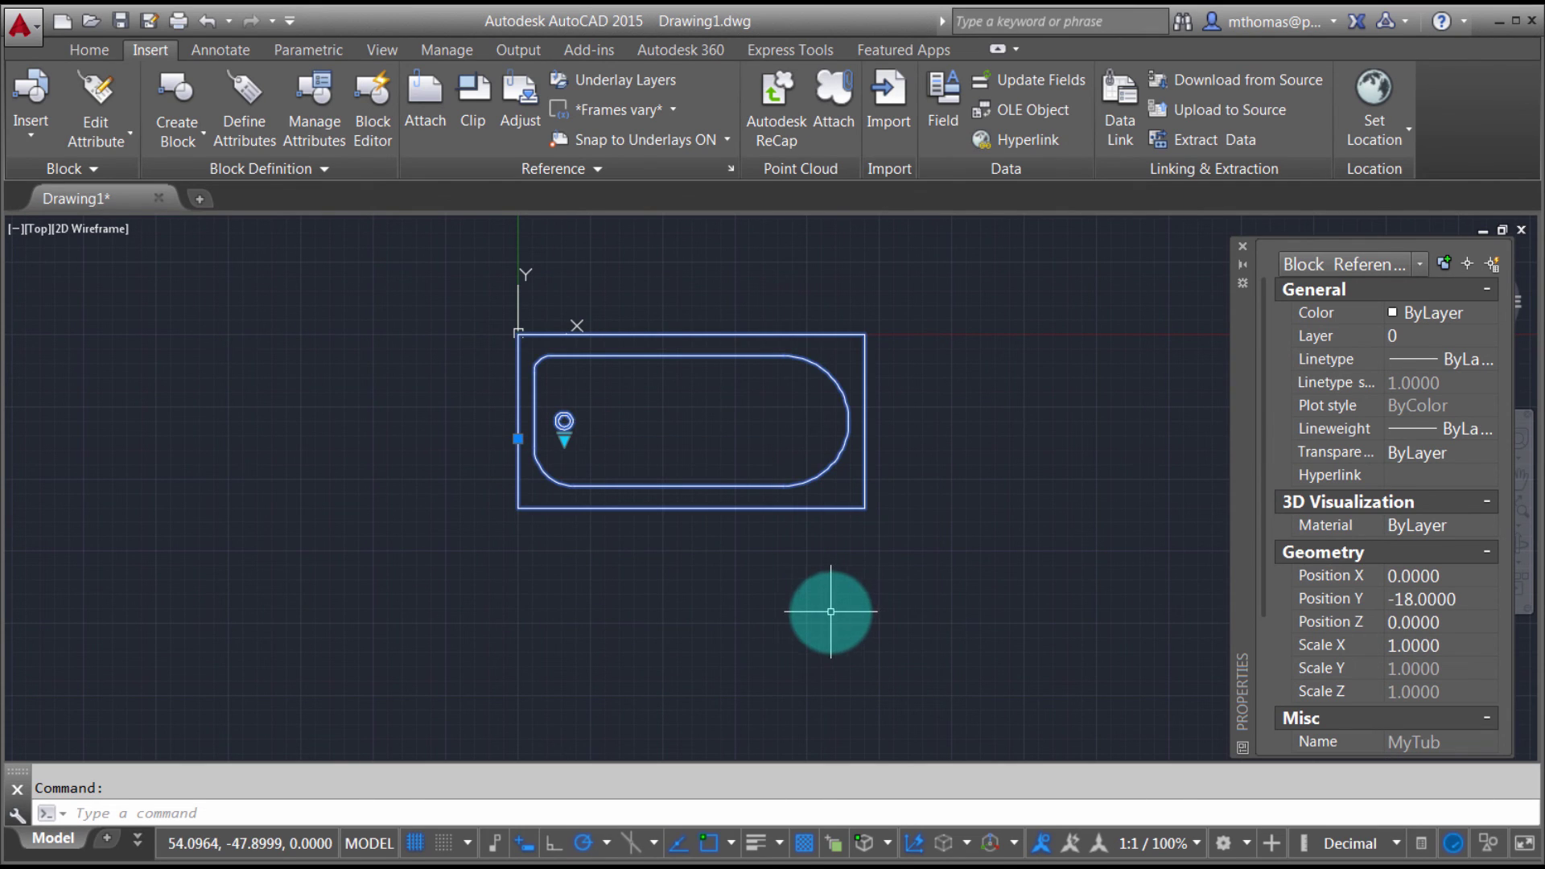
scroll(621, 416, up, 2)
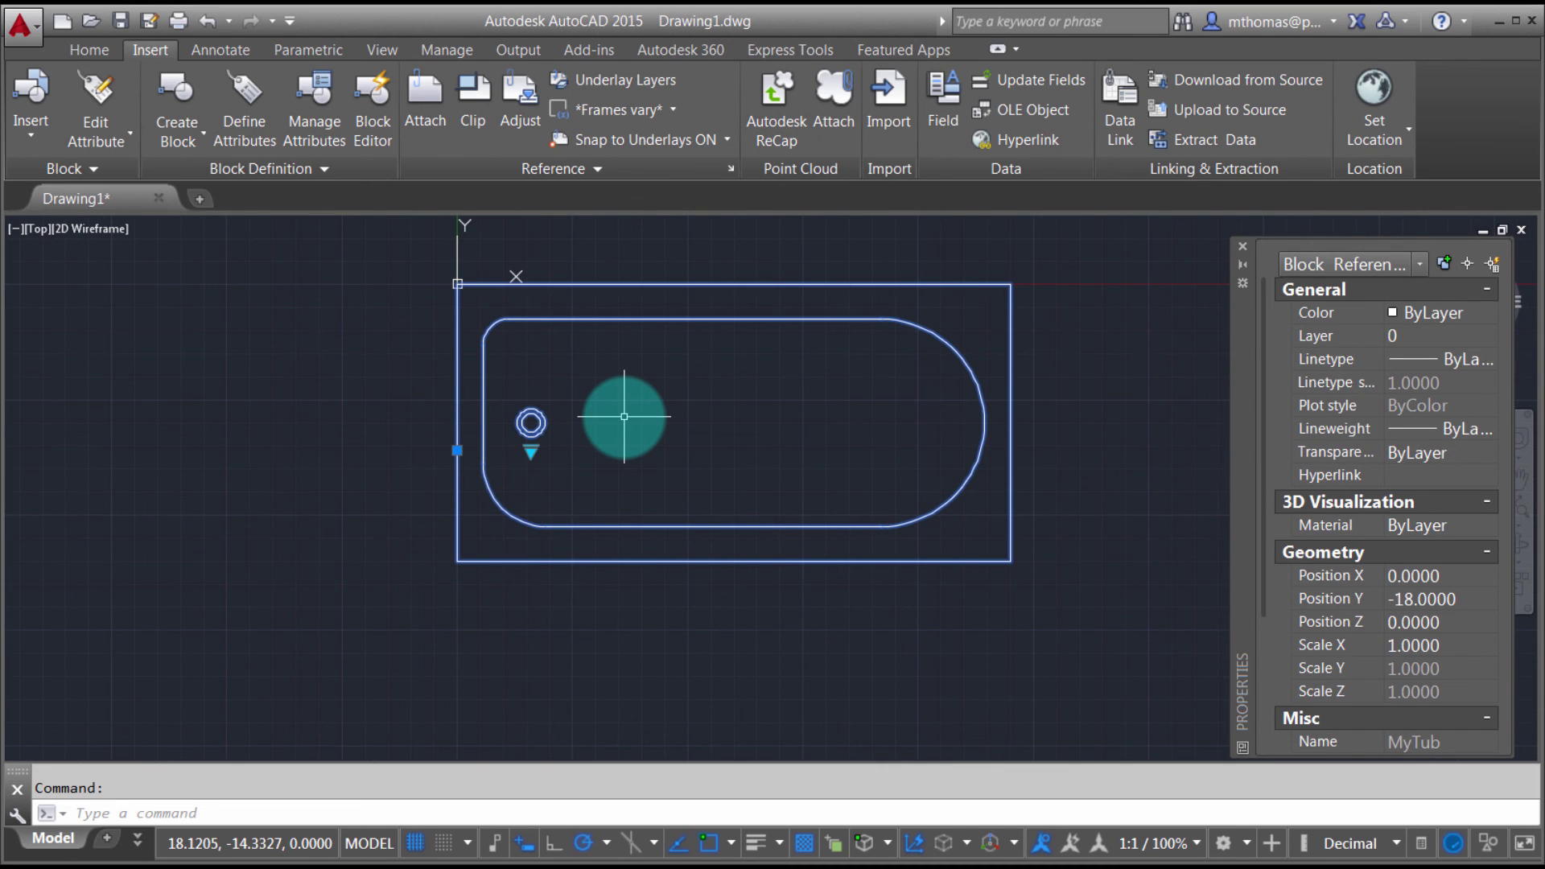